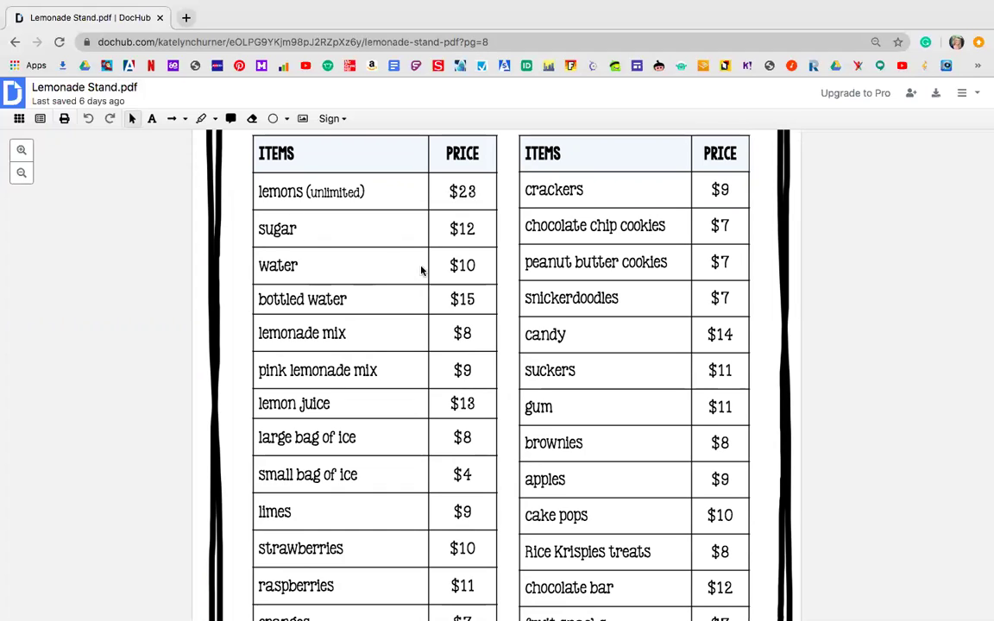
# Step: Examine the items and prices in both tables of the Drink and Food Needs list on page 8
pyautogui.scroll(-2, 382, 311)
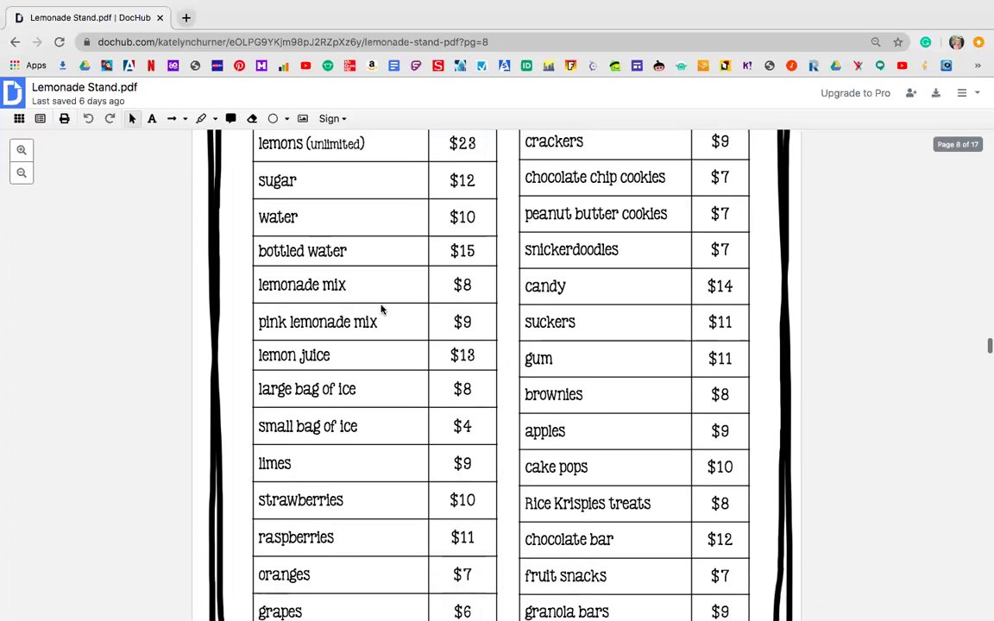
pyautogui.scroll(2, 358, 246)
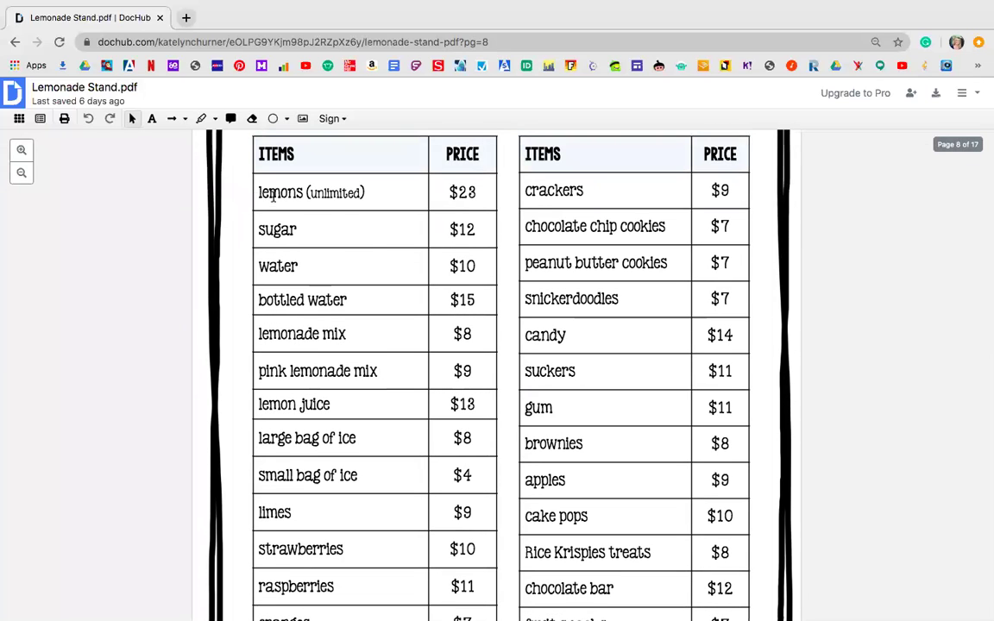
pyautogui.moveTo(233, 168); pyautogui.dragTo(366, 194)
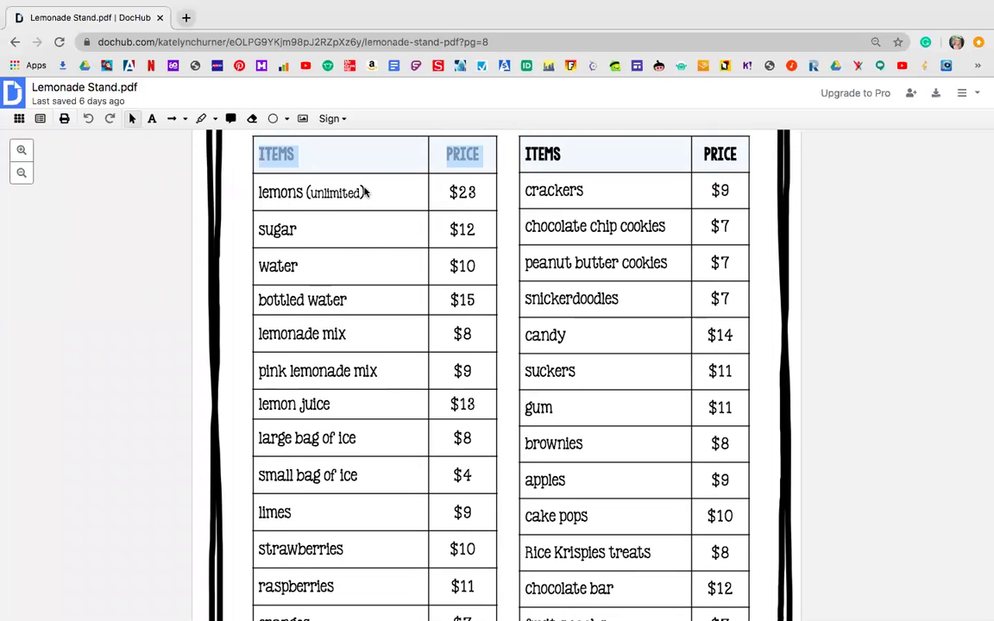
pyautogui.scroll(-1, 366, 201)
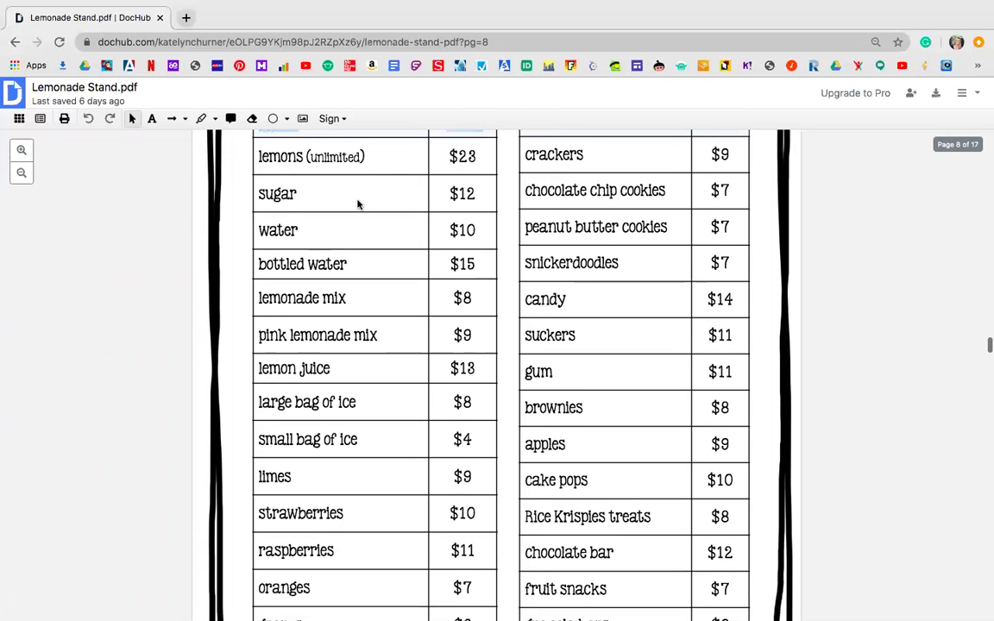
pyautogui.scroll(2, 358, 204)
pyautogui.moveTo(317, 189); pyautogui.dragTo(348, 218)
pyautogui.click(336, 218)
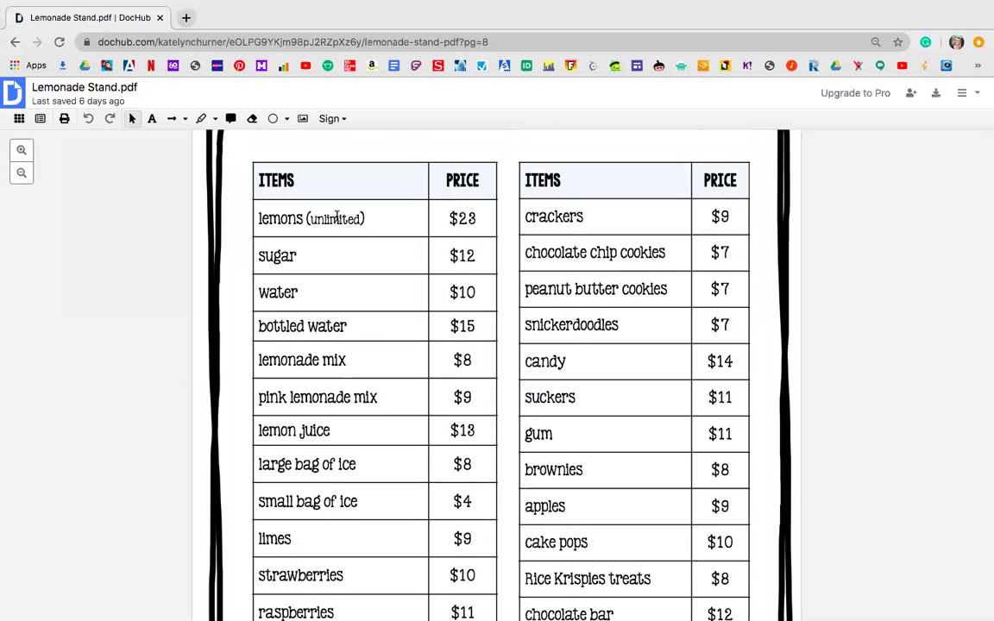
pyautogui.scroll(-1, 333, 280)
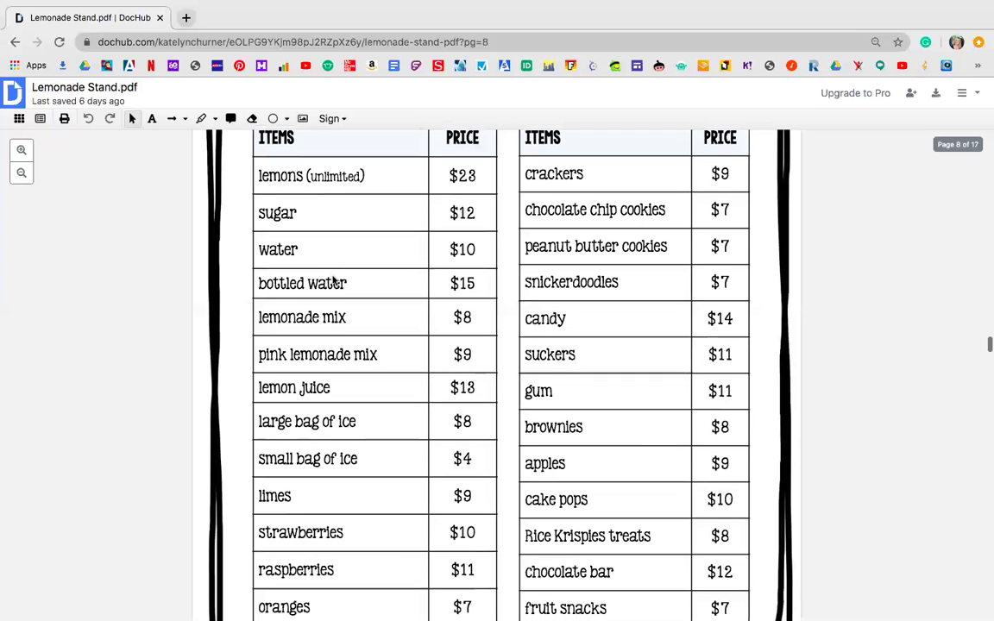
pyautogui.moveTo(260, 318); pyautogui.dragTo(343, 320)
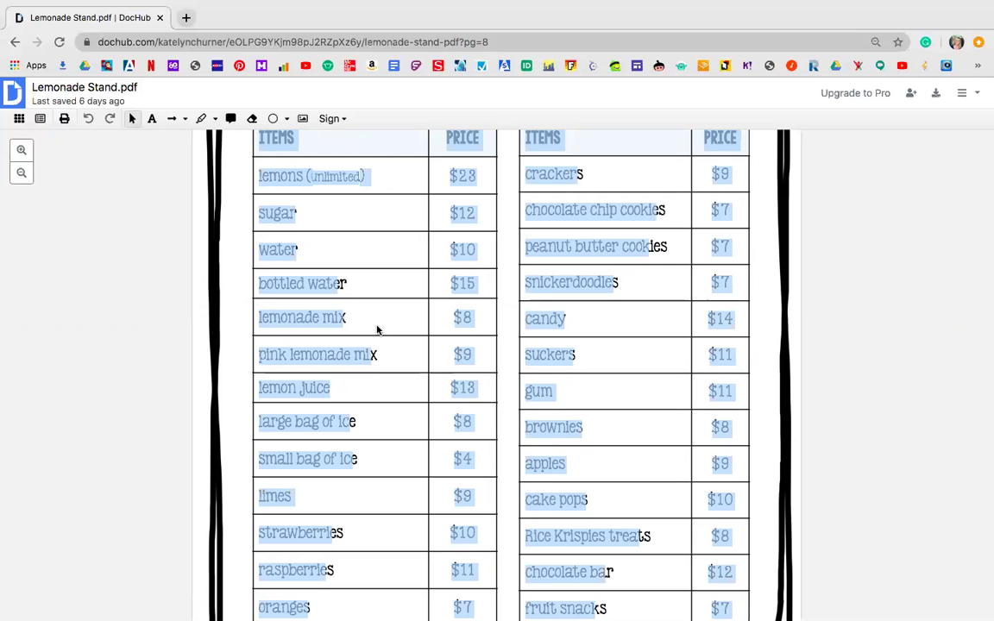
pyautogui.scroll(2, 304, 229)
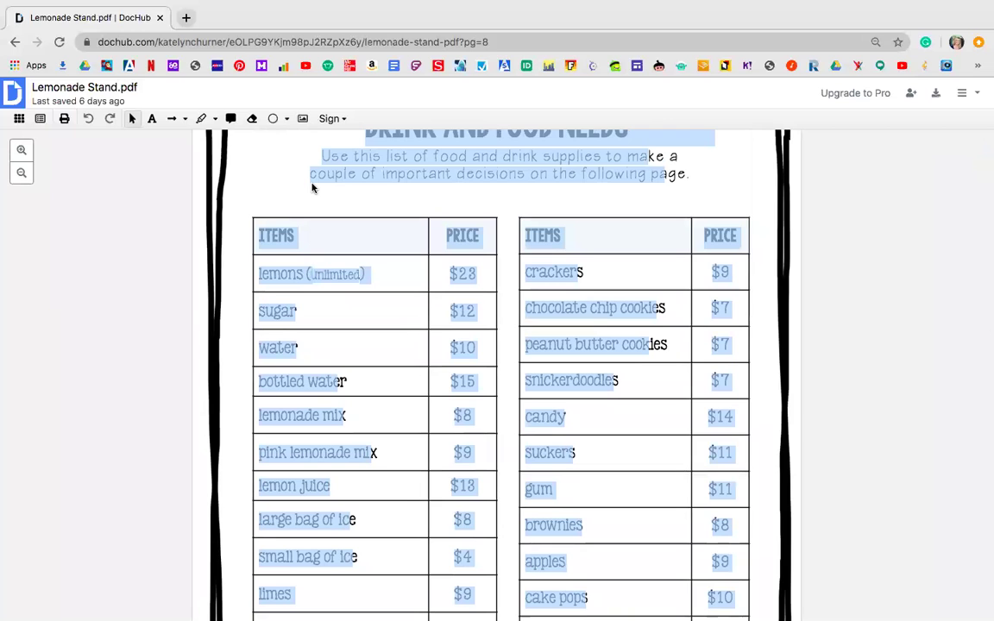
pyautogui.click(133, 121)
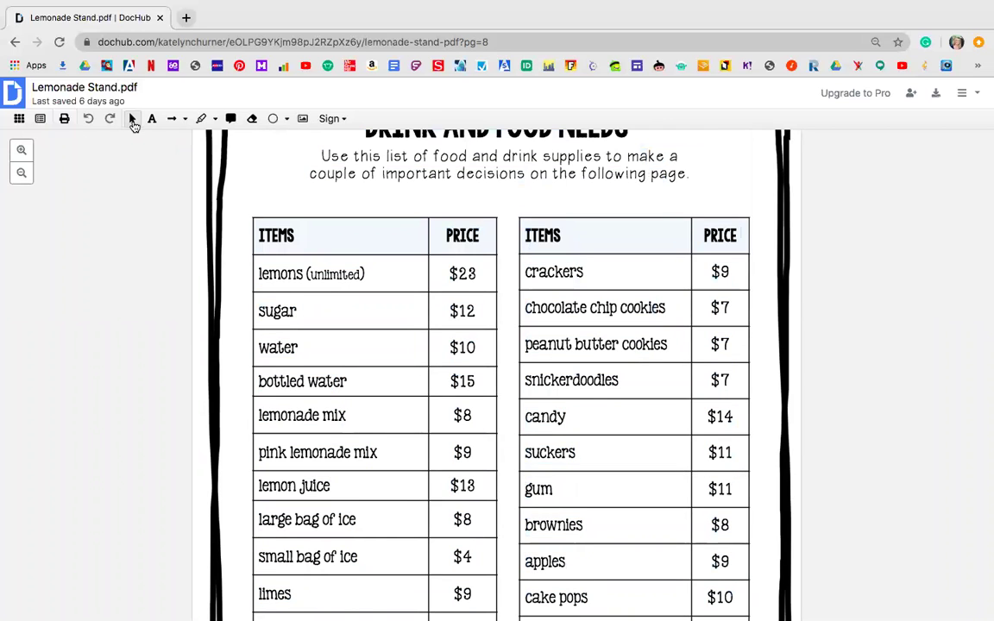
pyautogui.scroll(-3, 358, 429)
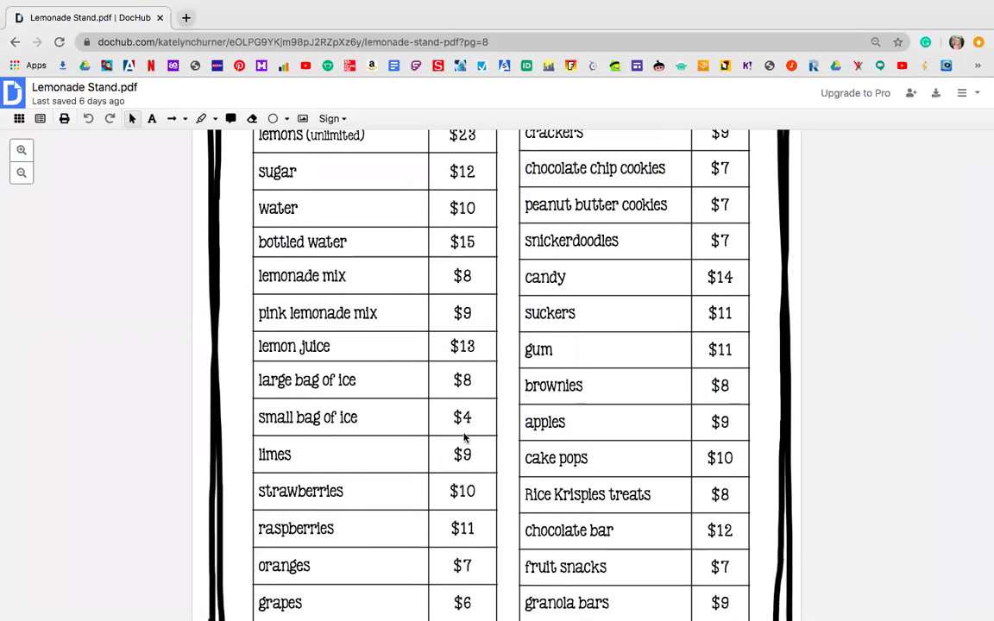
pyautogui.scroll(-3, 464, 438)
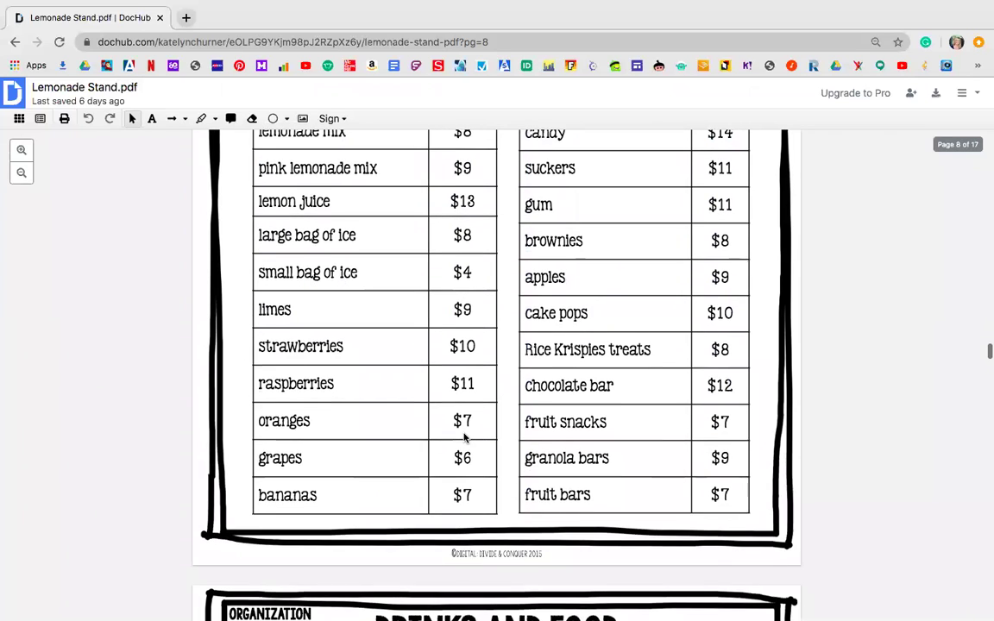
pyautogui.scroll(2, 464, 438)
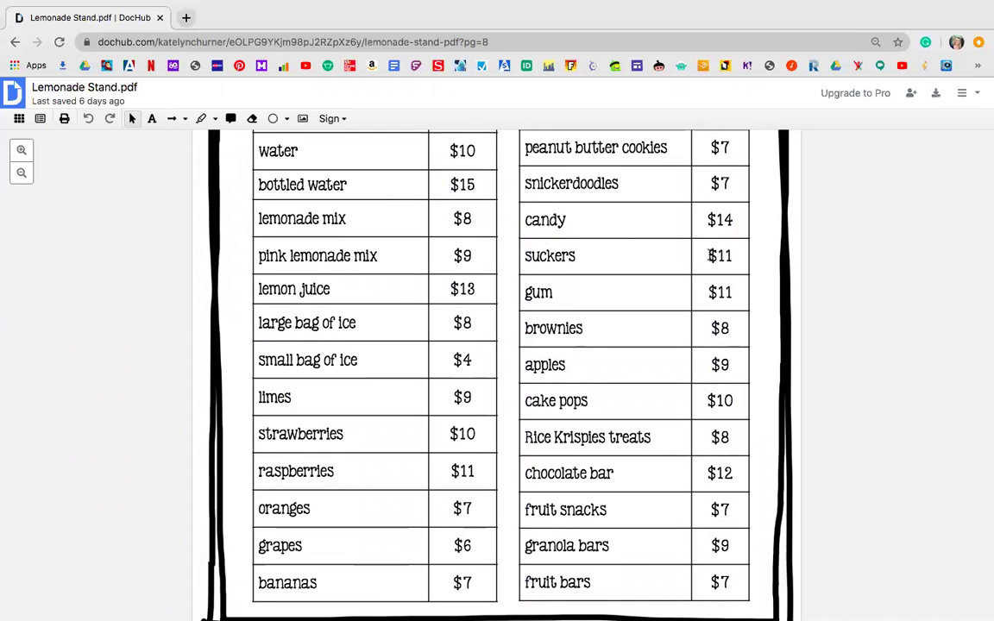
pyautogui.scroll(2, 641, 273)
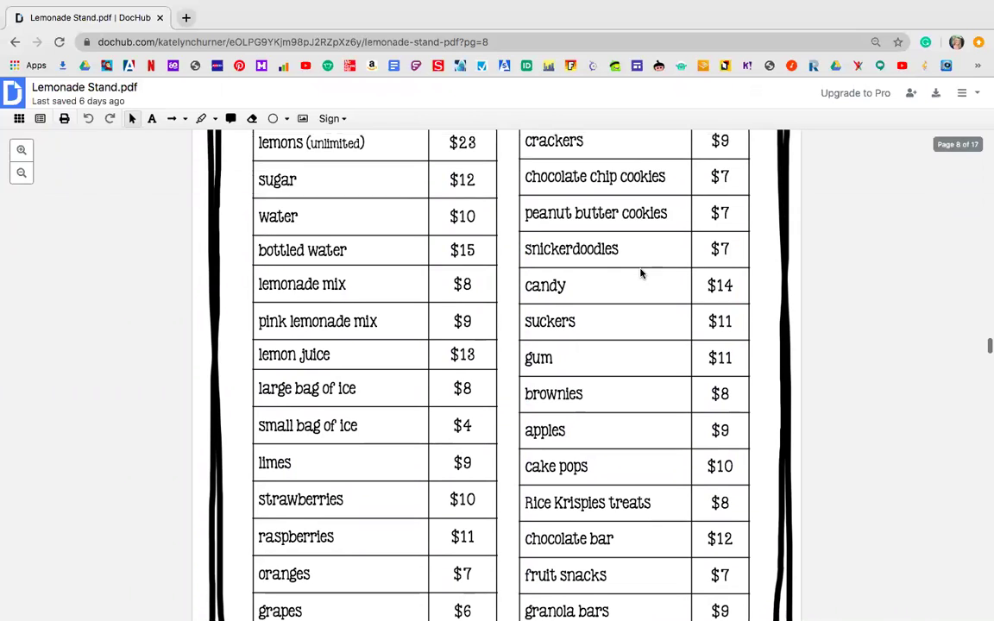
pyautogui.scroll(-1, 641, 274)
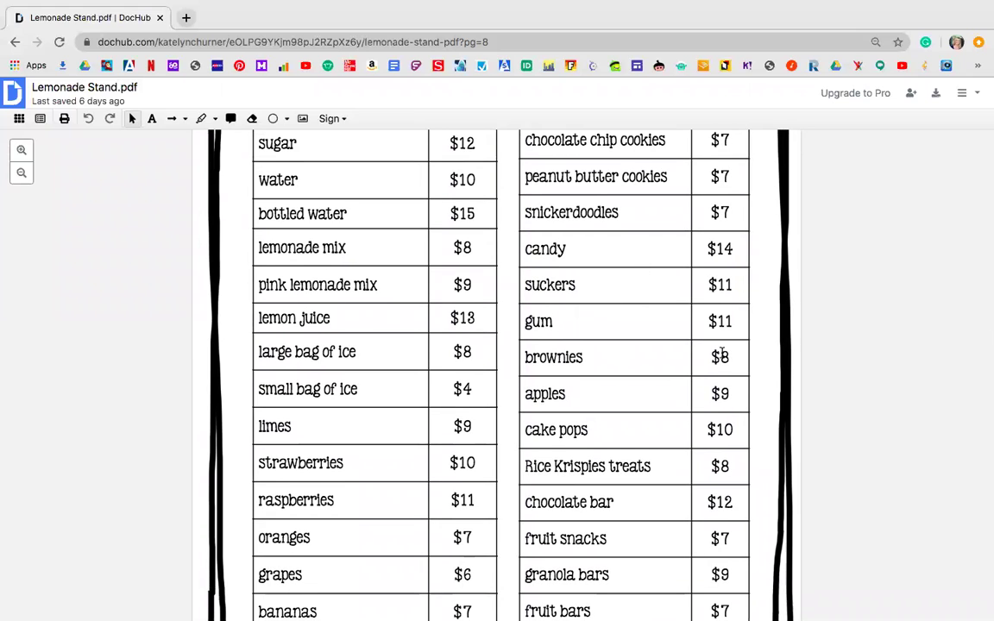
pyautogui.scroll(3, 719, 359)
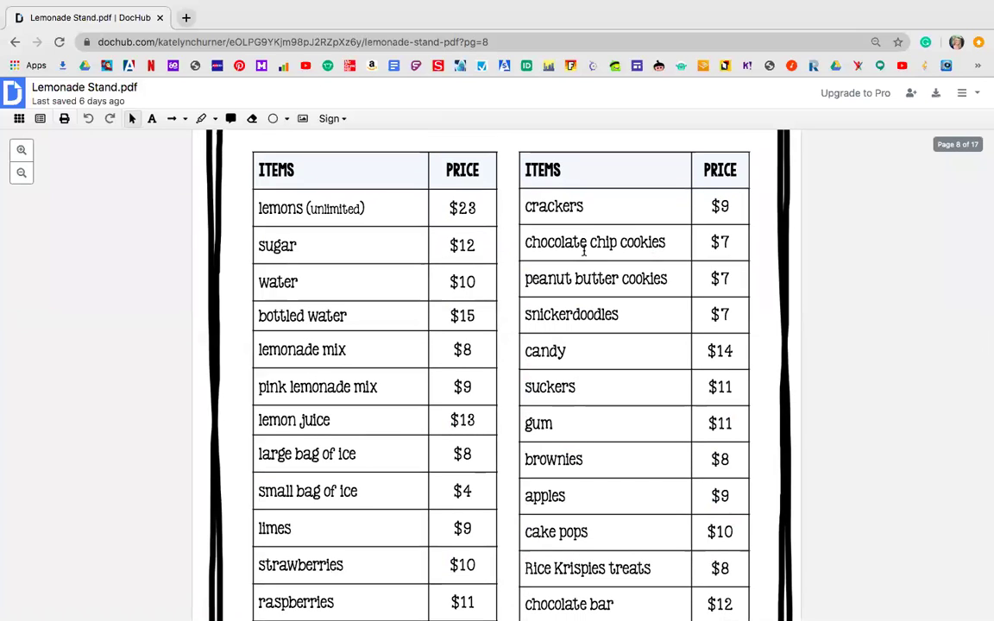
pyautogui.scroll(2, 583, 249)
pyautogui.scroll(1, 556, 202)
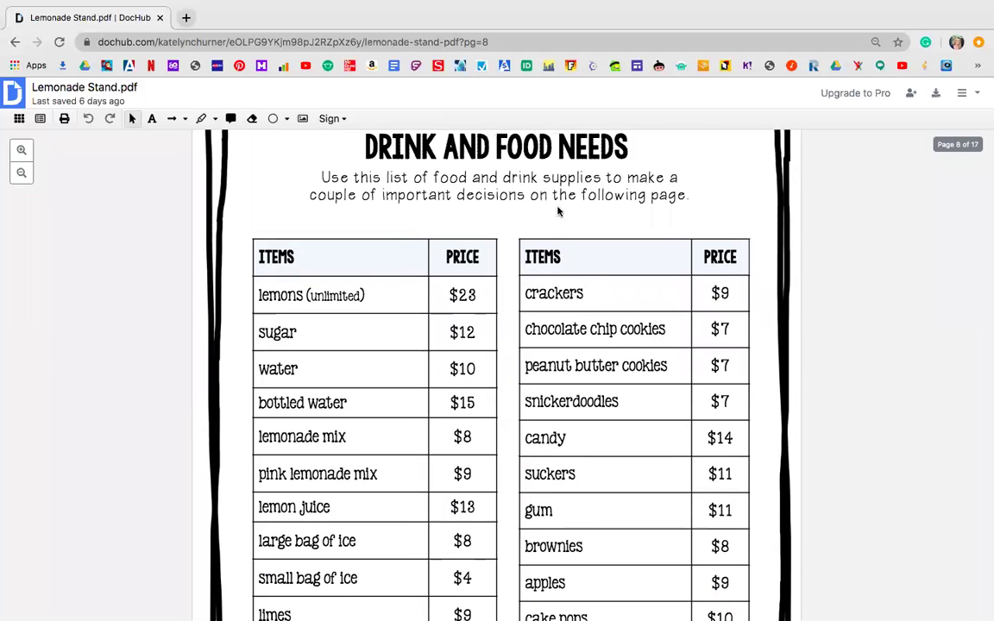
# Step: Read the Drinks and Food worksheet on page 9, including its instructions, reminders, blank item table and Total Spent box
pyautogui.scroll(-12, 557, 215)
pyautogui.scroll(-4, 557, 211)
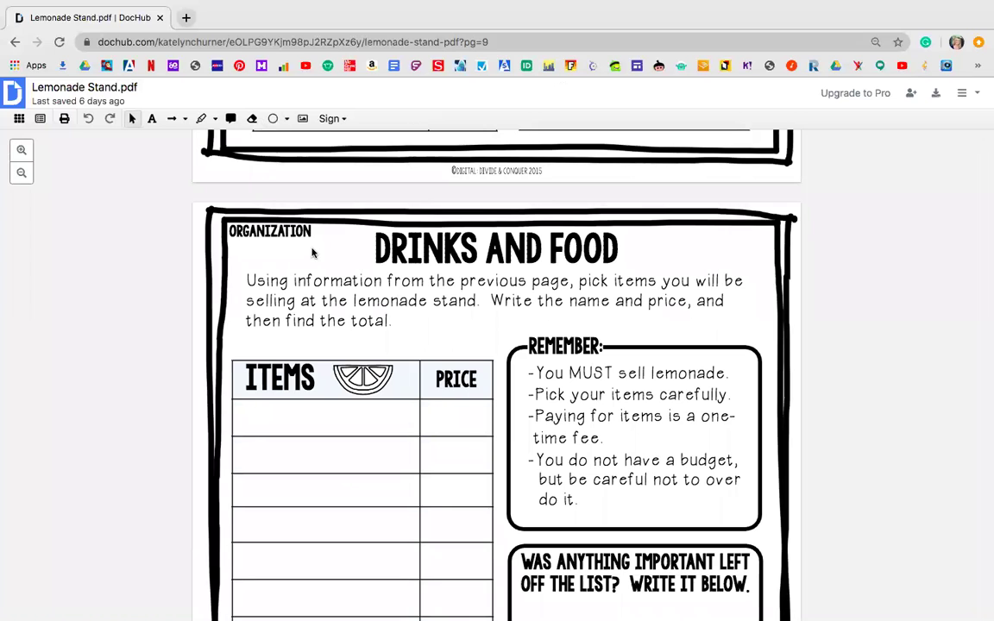
pyautogui.scroll(-1, 311, 252)
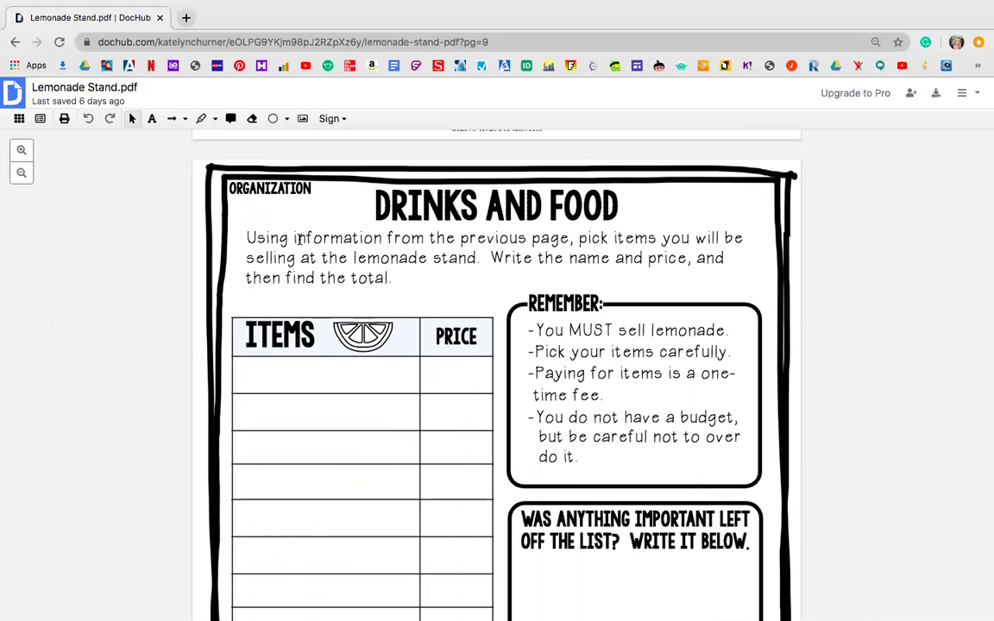
pyautogui.scroll(-1, 298, 239)
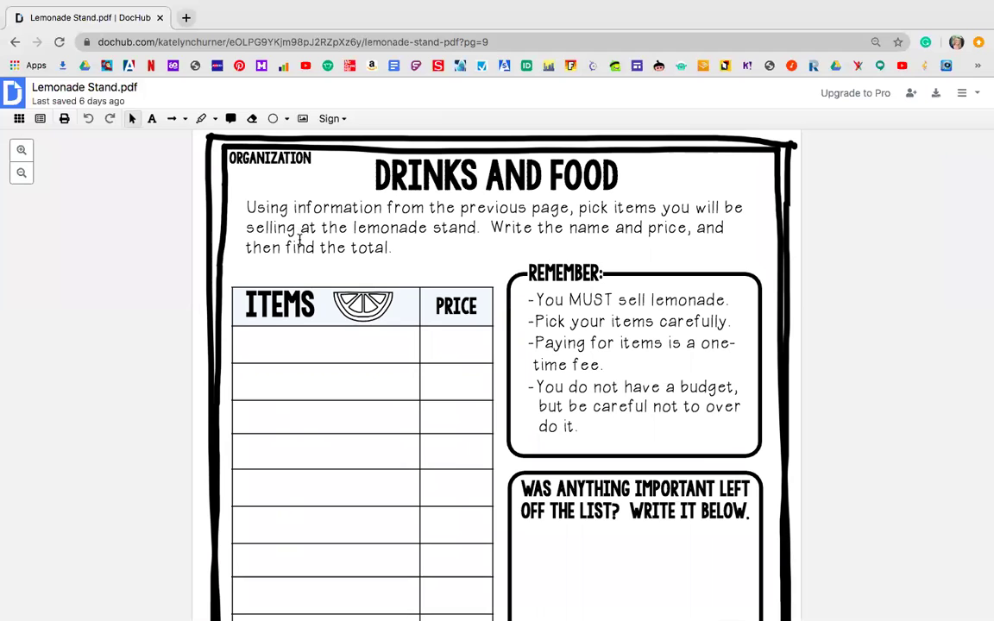
pyautogui.scroll(-5, 299, 242)
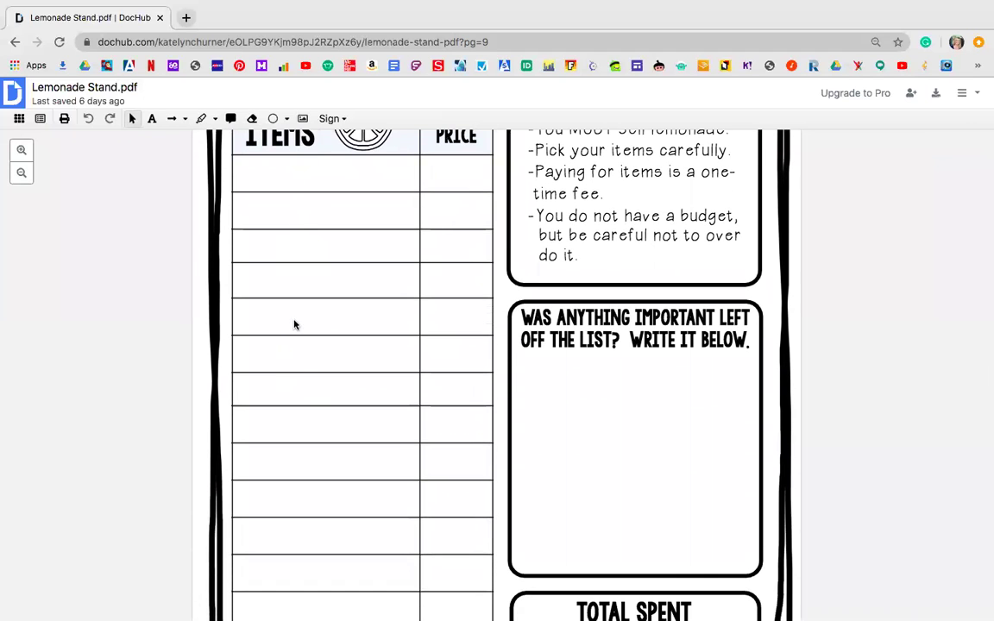
pyautogui.scroll(-2, 297, 357)
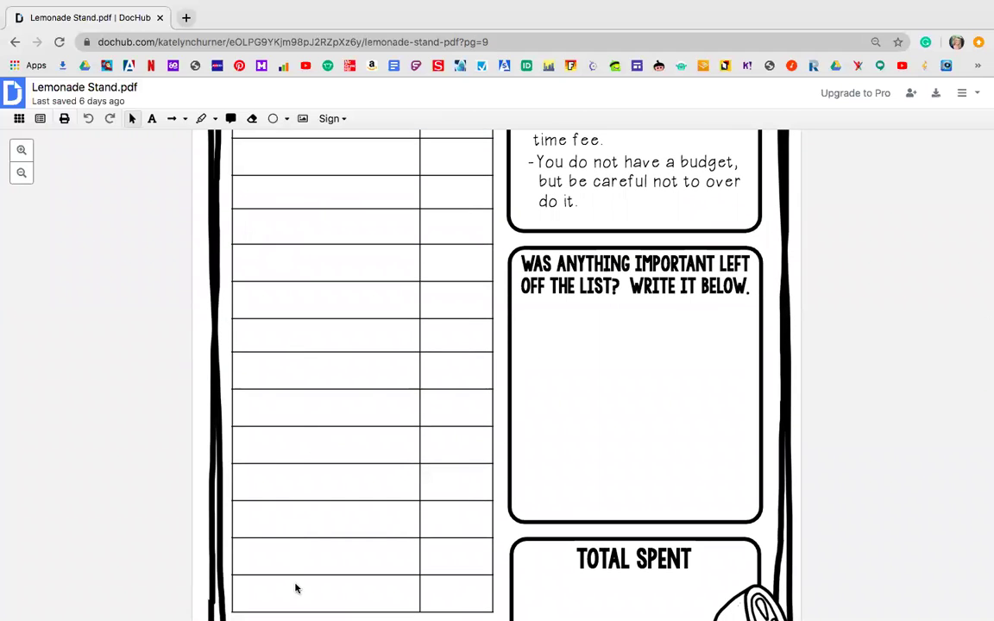
pyautogui.scroll(-2, 296, 587)
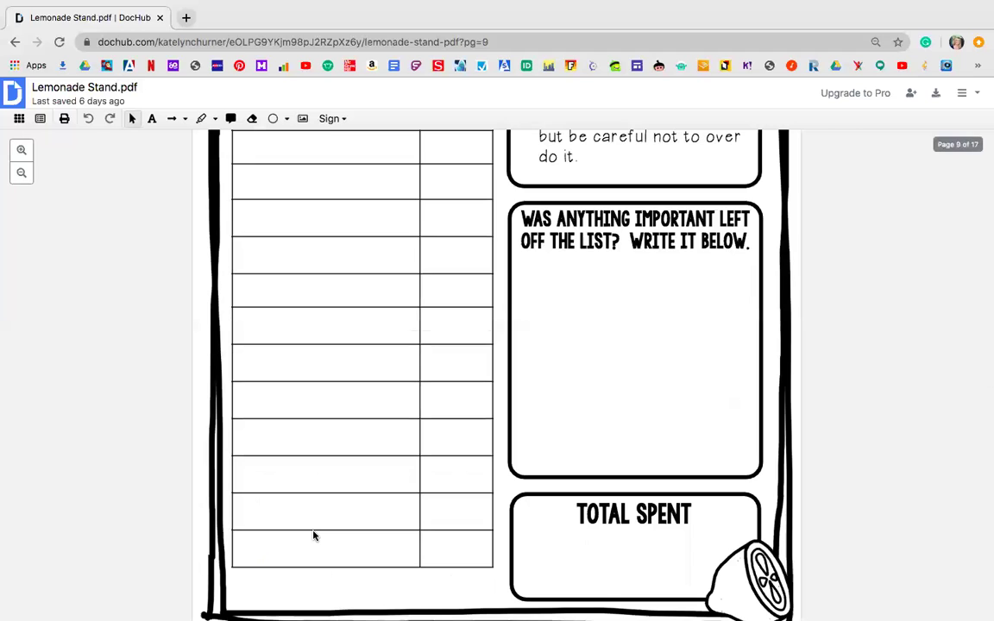
# Step: Highlight the lemons (unlimited), sugar and water rows with their prices in yellow on page 8's supply list
pyautogui.scroll(5, 314, 535)
pyautogui.scroll(10, 313, 535)
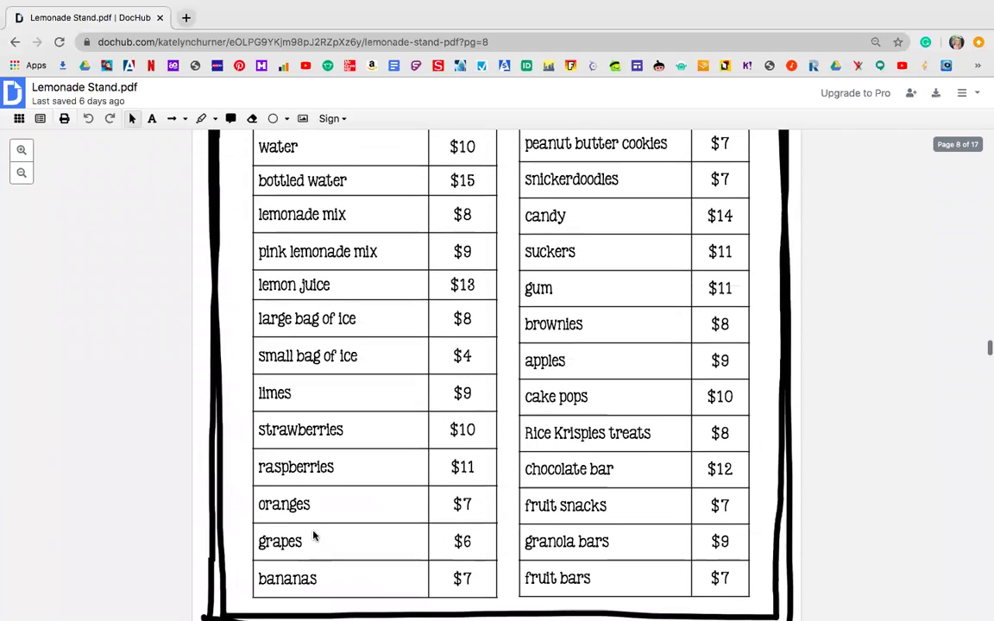
pyautogui.scroll(1, 313, 536)
pyautogui.scroll(2, 313, 536)
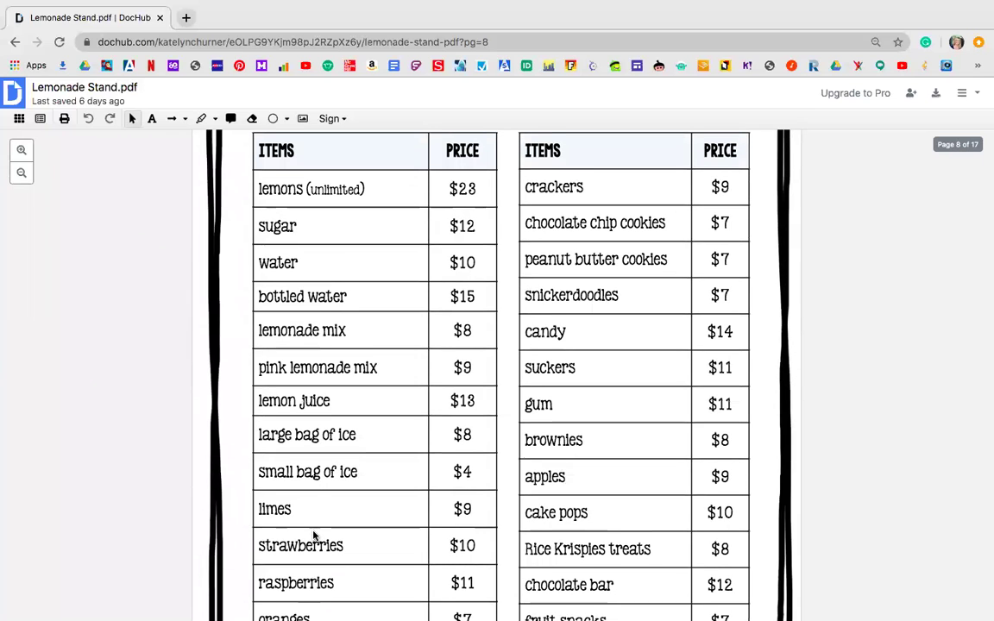
pyautogui.scroll(1, 313, 536)
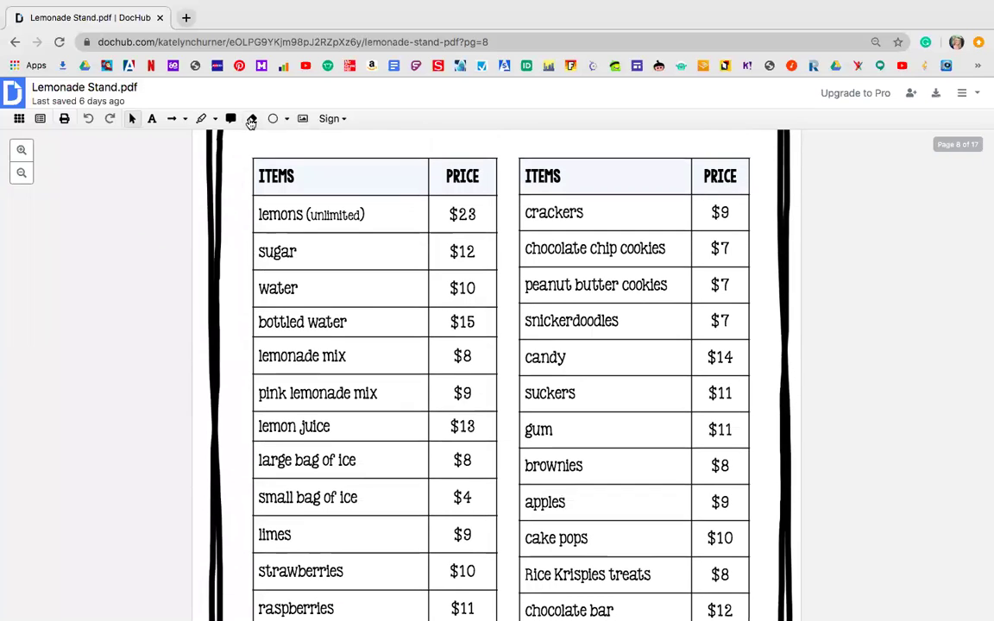
pyautogui.click(202, 120)
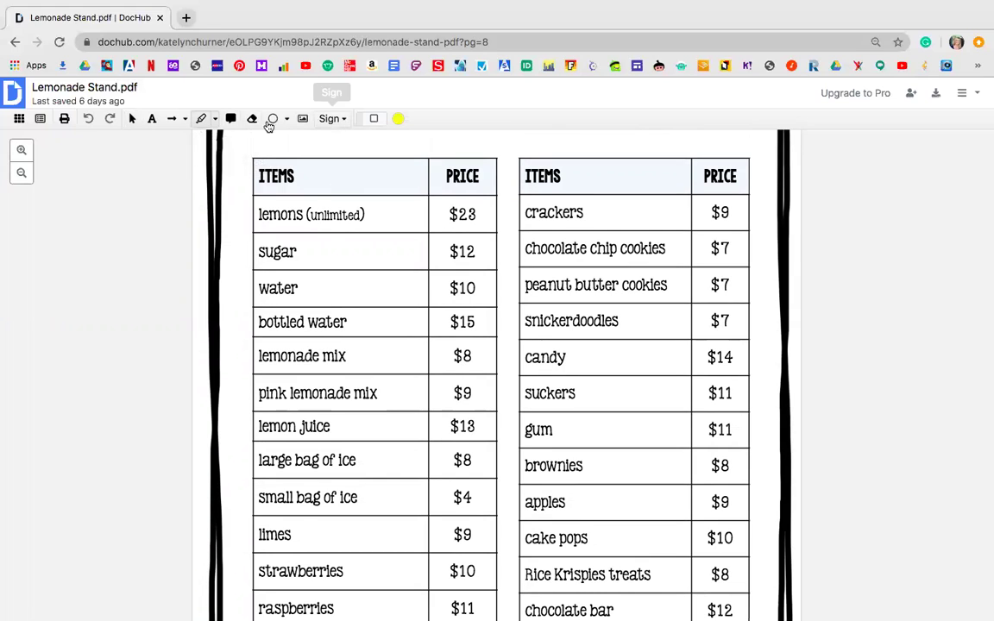
pyautogui.click(216, 119)
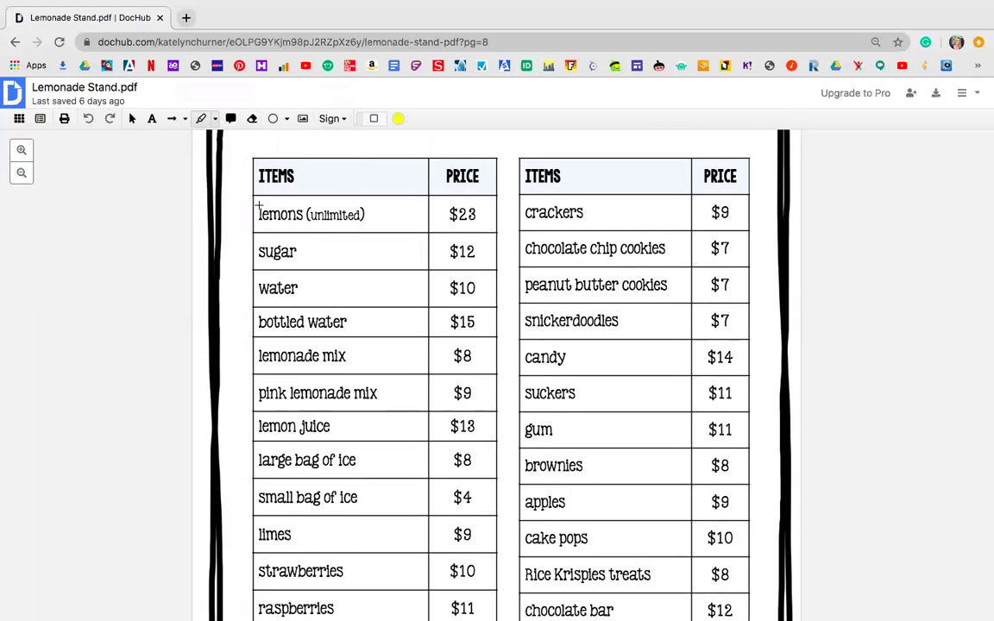
pyautogui.moveTo(255, 201)
pyautogui.mouseDown()
pyautogui.moveTo(444, 210)
pyautogui.moveTo(495, 229)
pyautogui.mouseUp()
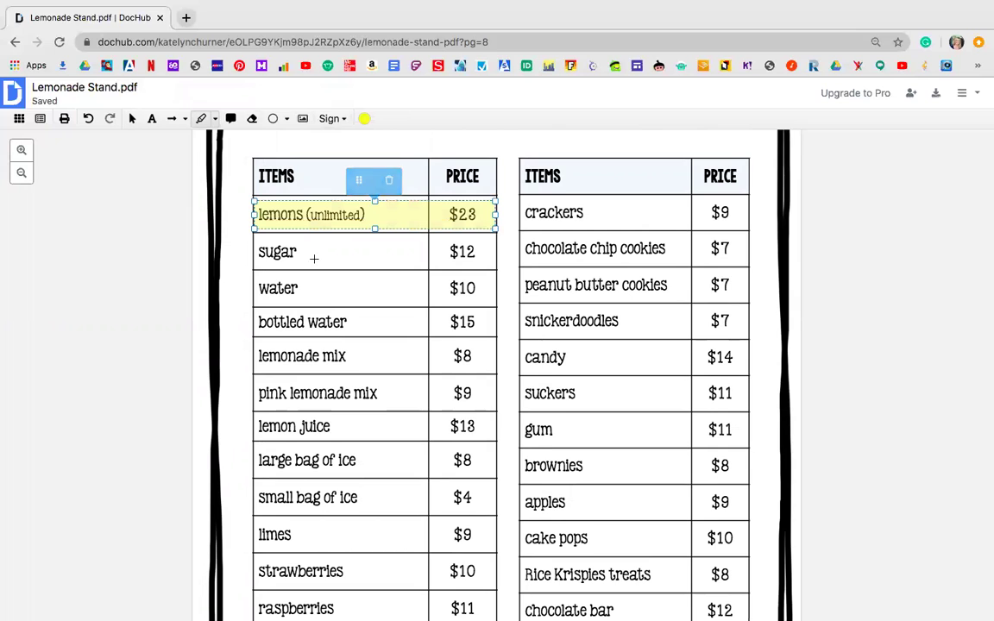
pyautogui.scroll(-1, 223, 255)
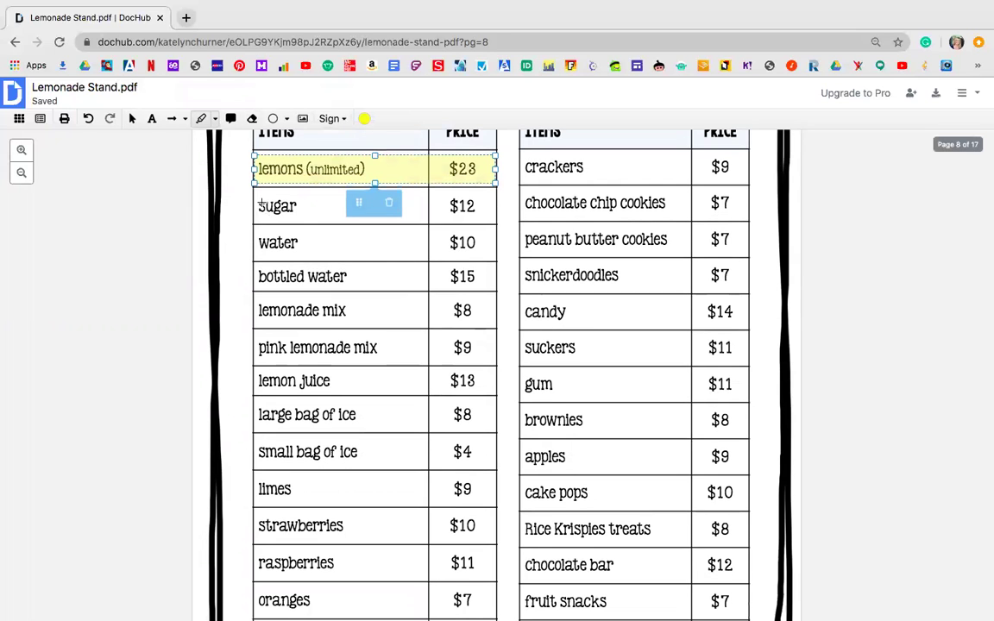
pyautogui.moveTo(260, 204)
pyautogui.mouseDown()
pyautogui.moveTo(466, 209)
pyautogui.moveTo(485, 222)
pyautogui.mouseUp()
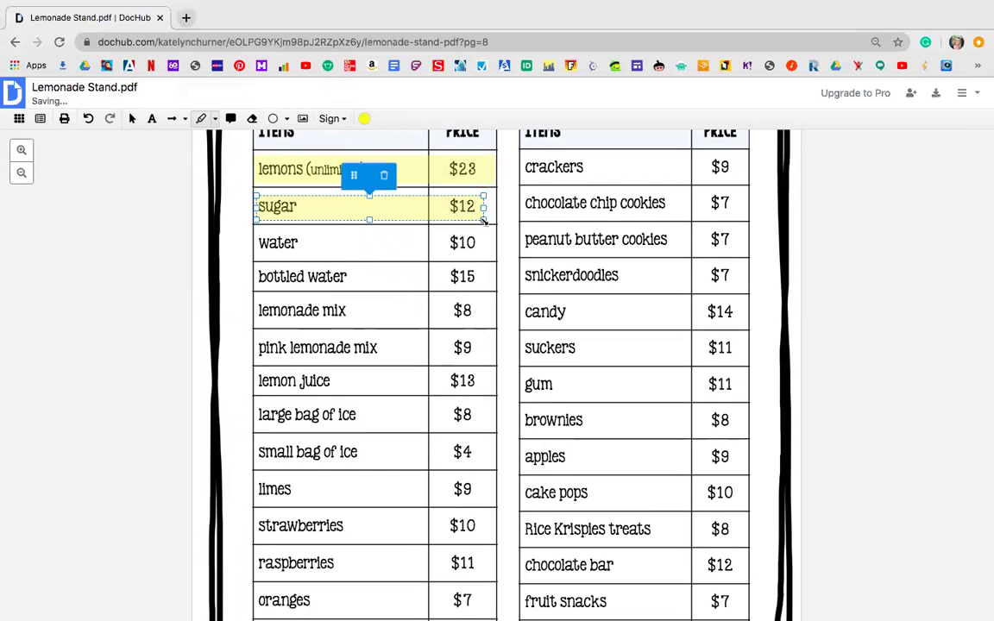
pyautogui.moveTo(258, 239); pyautogui.dragTo(487, 253)
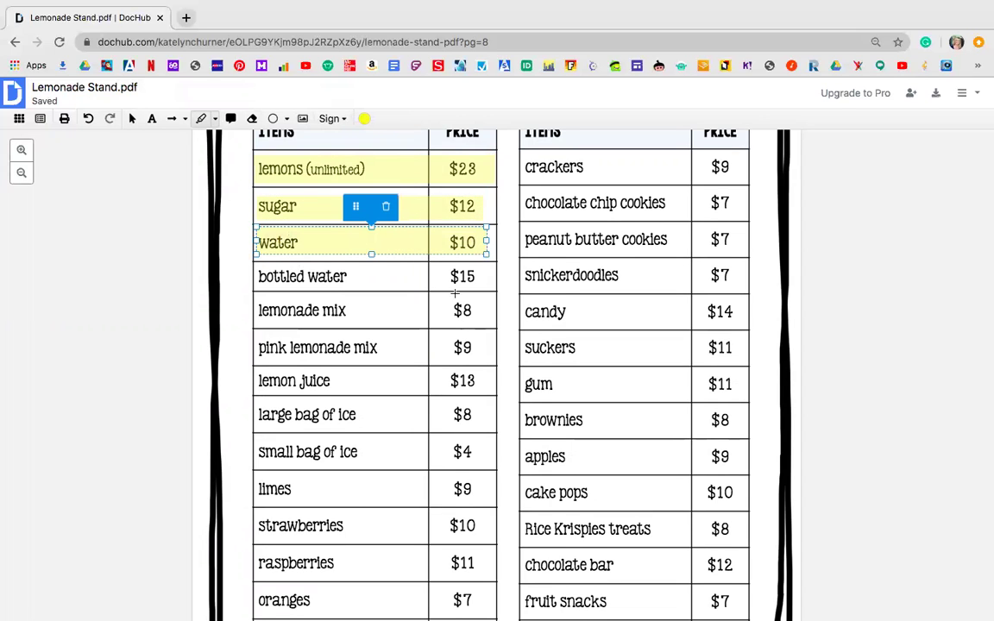
# Step: Highlight the large bag of ice and strawberries rows with their prices in yellow
pyautogui.scroll(-3, 441, 308)
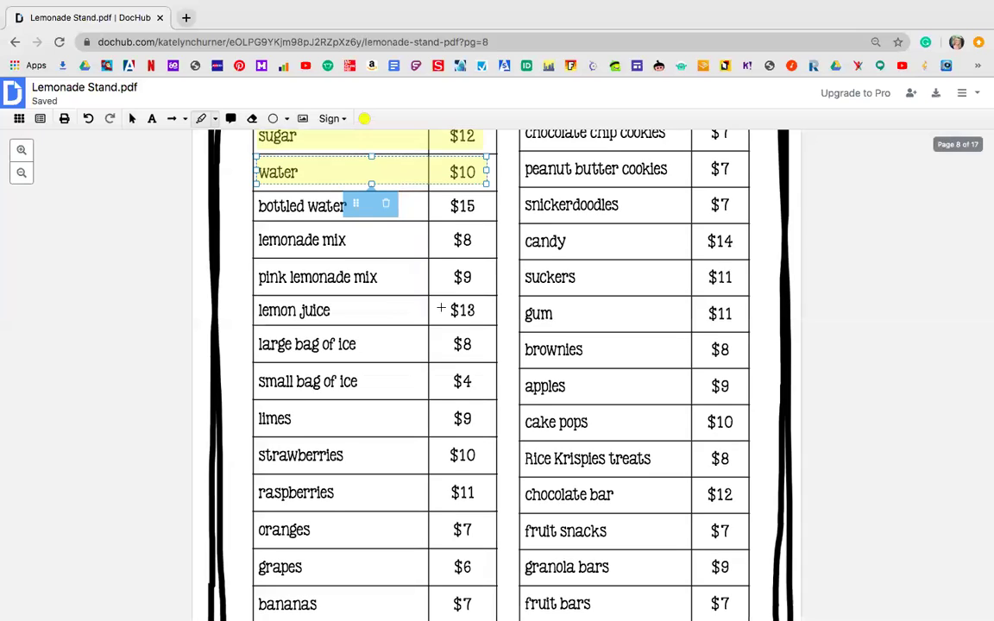
pyautogui.scroll(-1, 441, 308)
pyautogui.moveTo(255, 323); pyautogui.dragTo(490, 343)
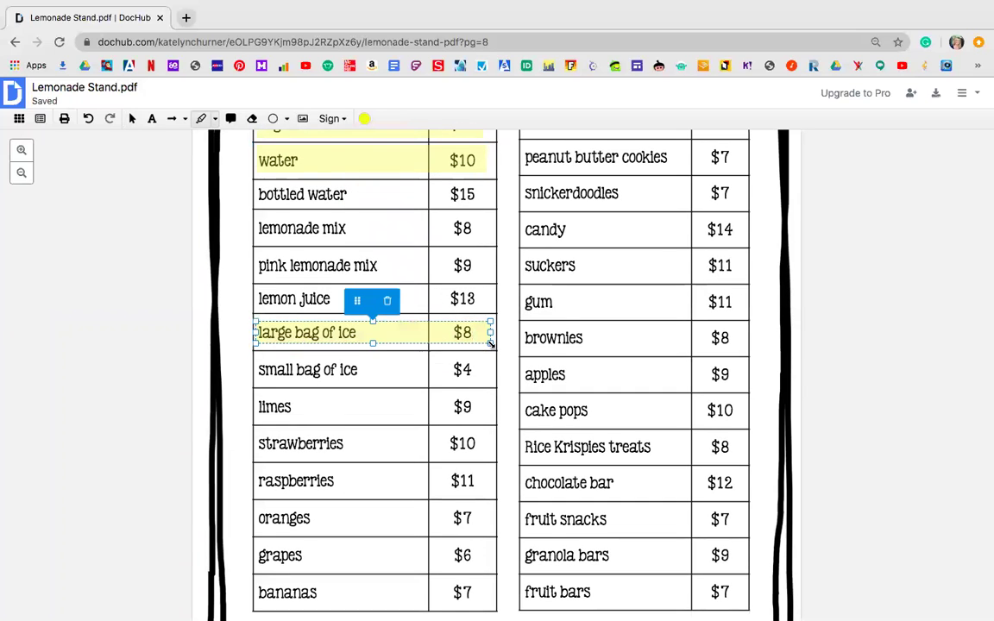
pyautogui.scroll(3, 477, 380)
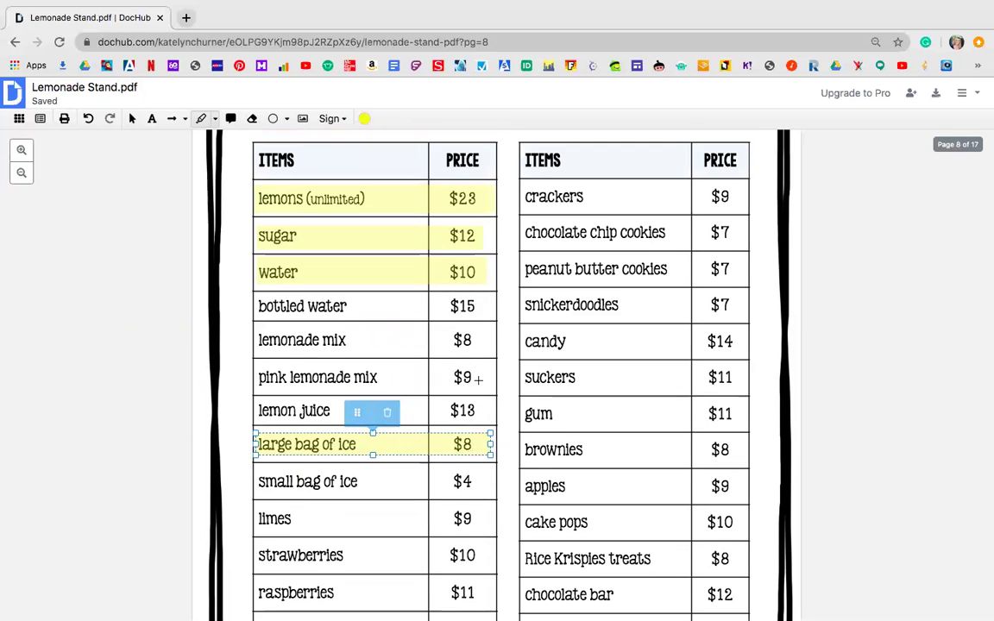
pyautogui.scroll(-3, 477, 378)
pyautogui.moveTo(256, 428); pyautogui.dragTo(488, 450)
pyautogui.scroll(1, 422, 506)
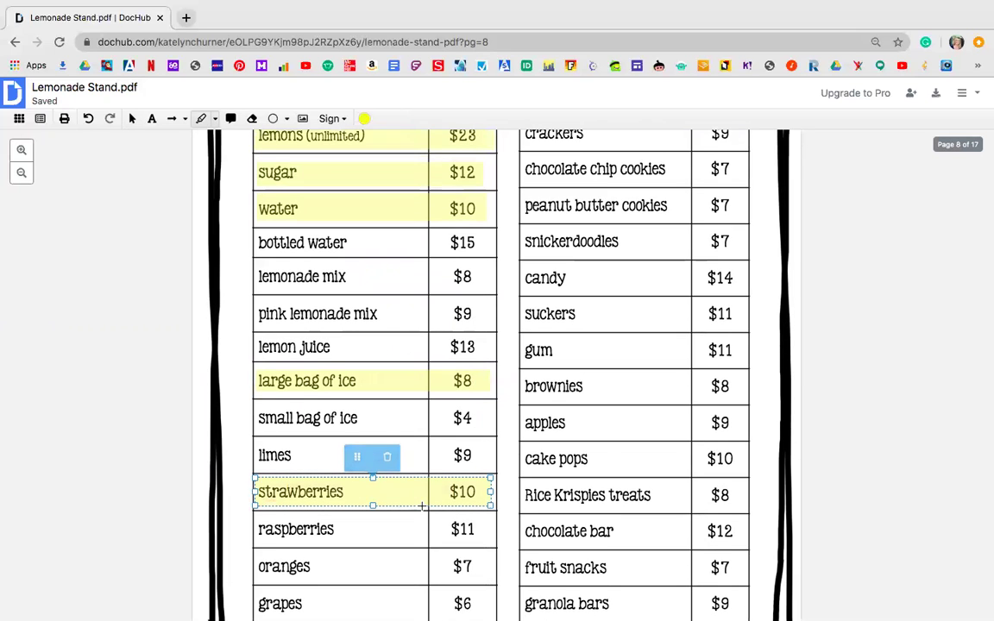
# Step: Highlight the brownies, fruit snacks and chocolate chip cookies rows with their prices in yellow on page 8's supply list
pyautogui.scroll(1, 422, 506)
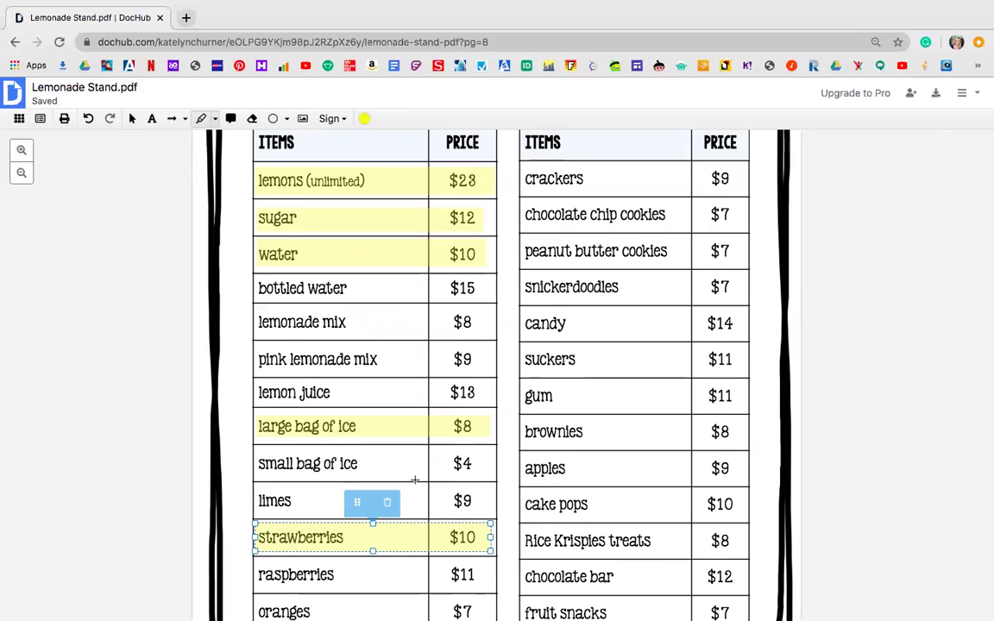
pyautogui.scroll(-1, 415, 478)
pyautogui.scroll(1, 612, 444)
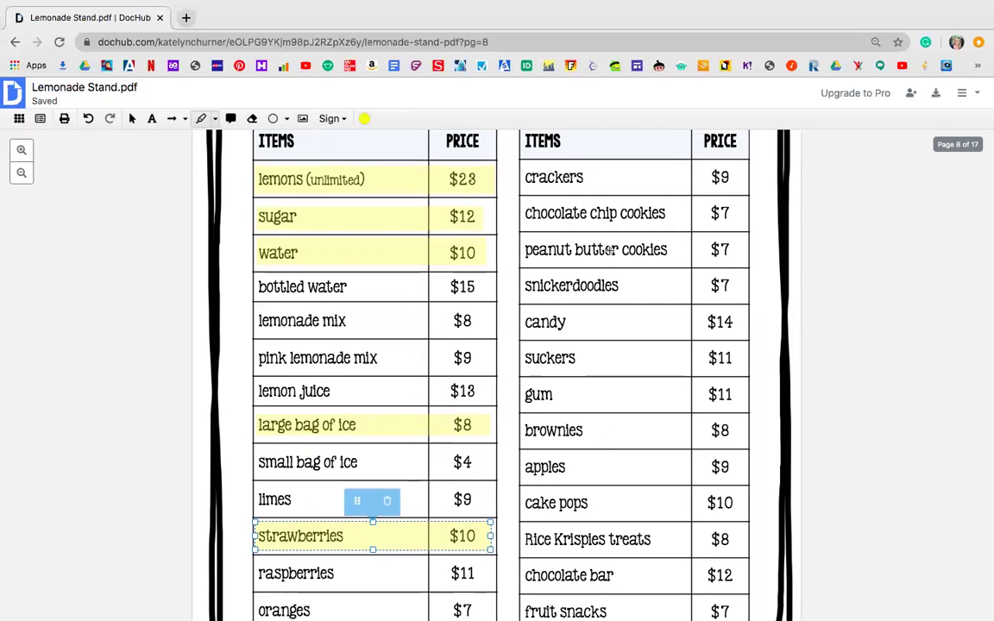
pyautogui.scroll(-5, 572, 250)
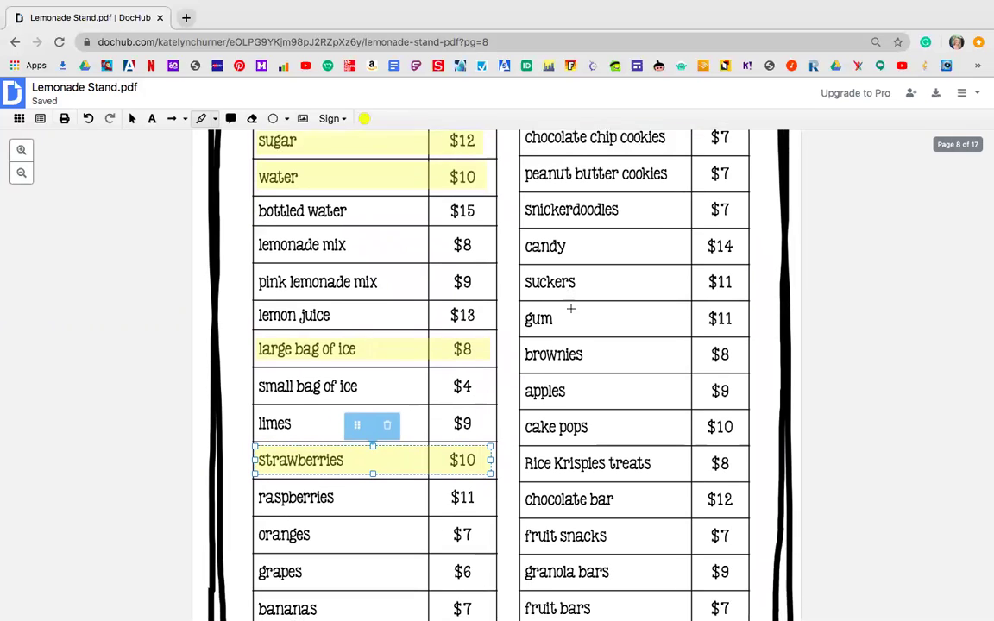
pyautogui.moveTo(522, 325); pyautogui.dragTo(740, 347)
pyautogui.scroll(-3, 654, 411)
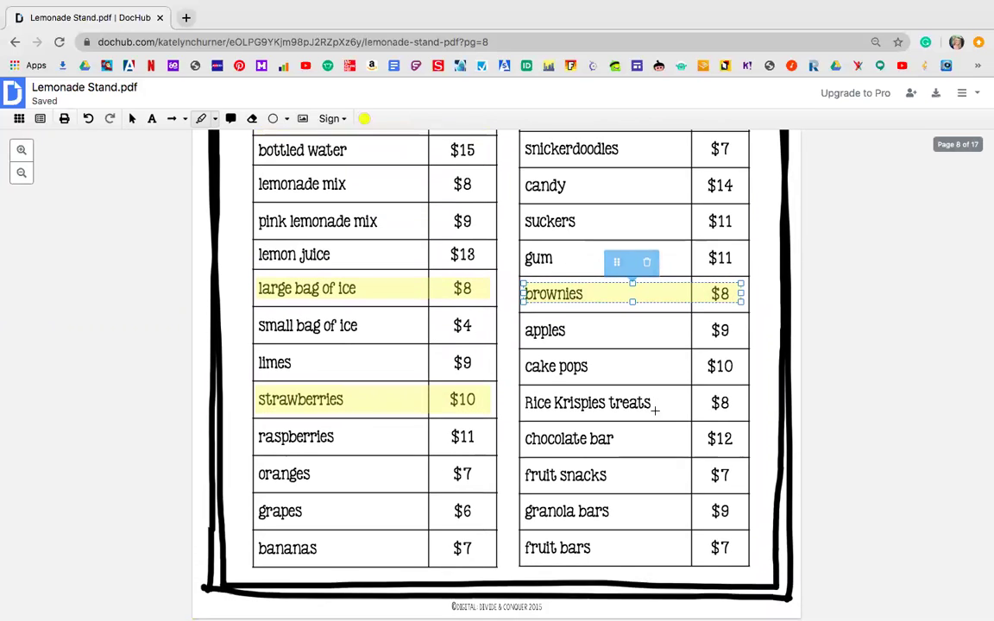
pyautogui.moveTo(523, 455); pyautogui.dragTo(735, 477)
pyautogui.scroll(4, 736, 477)
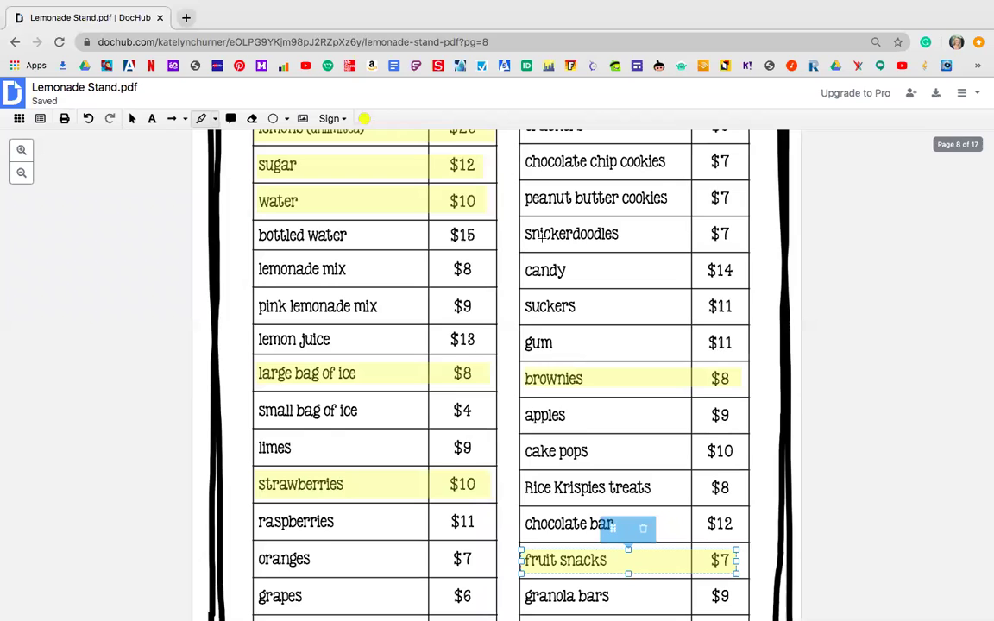
pyautogui.scroll(1, 522, 169)
pyautogui.moveTo(522, 169); pyautogui.dragTo(737, 179)
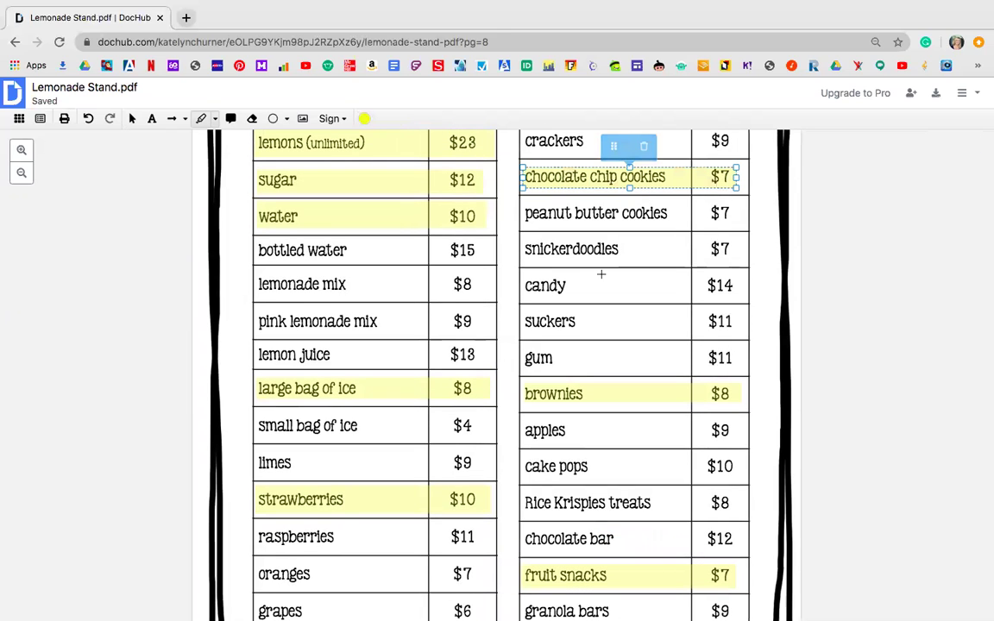
# Step: Add the text "Lemons" in the first Items row of the Drinks and Food worksheet on page 9
pyautogui.scroll(3, 480, 293)
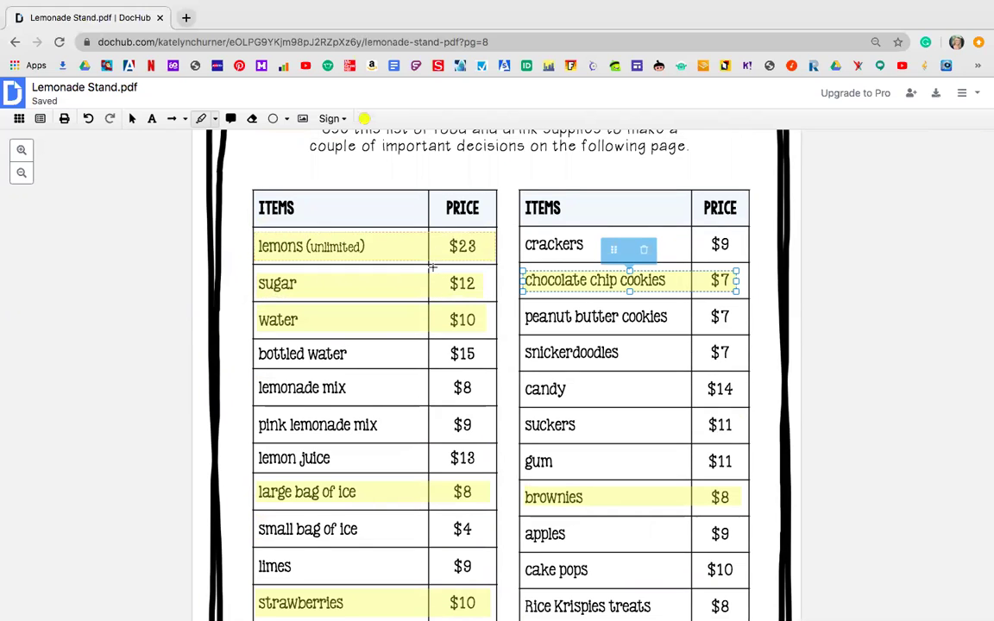
pyautogui.scroll(-15, 457, 319)
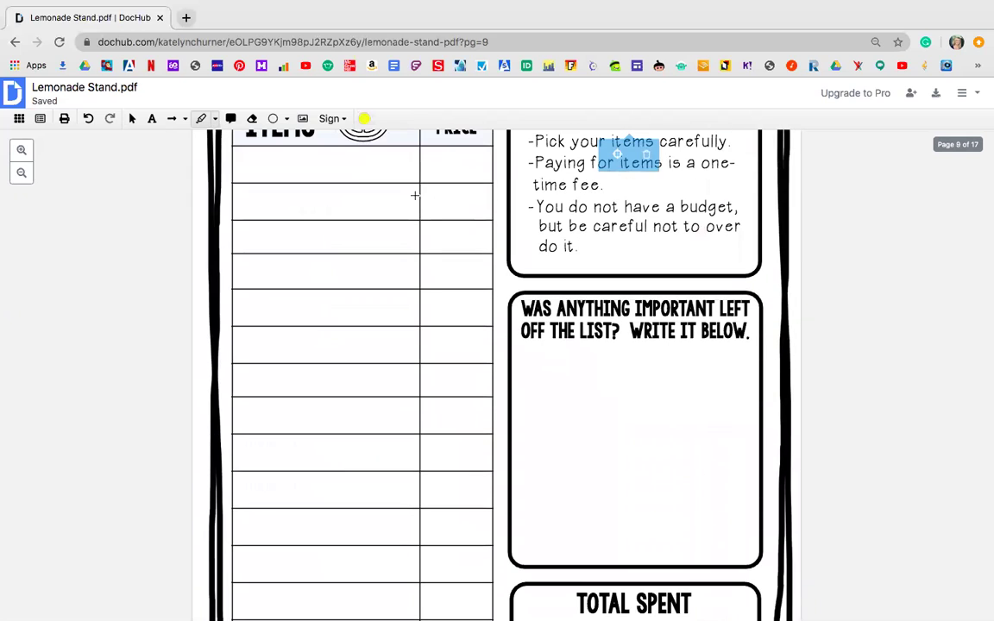
pyautogui.scroll(-2, 381, 420)
pyautogui.scroll(5, 377, 390)
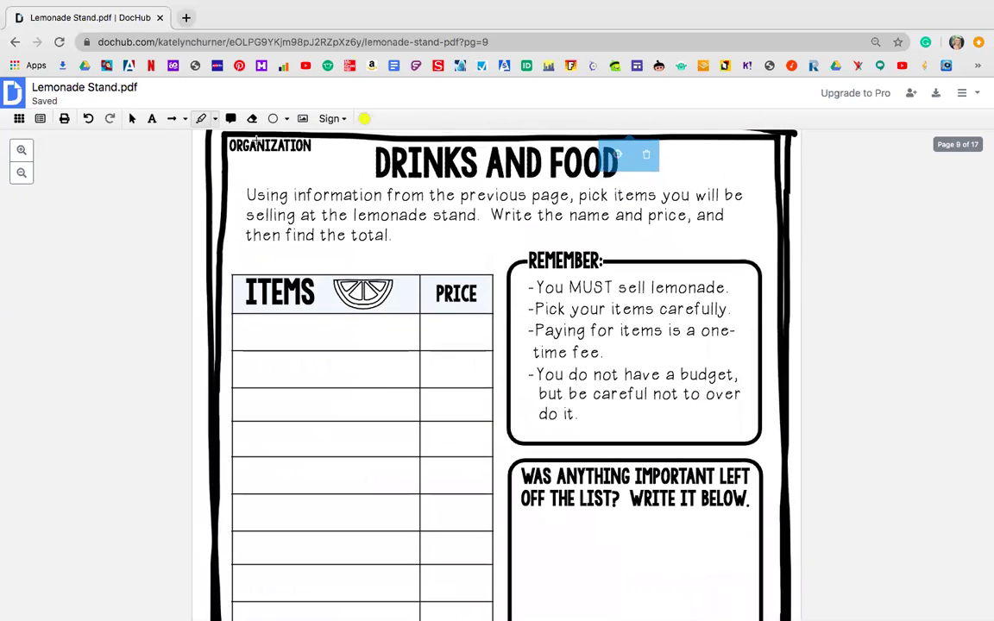
pyautogui.click(151, 118)
pyautogui.scroll(4, 309, 338)
pyautogui.scroll(5, 309, 338)
pyautogui.scroll(-9, 308, 338)
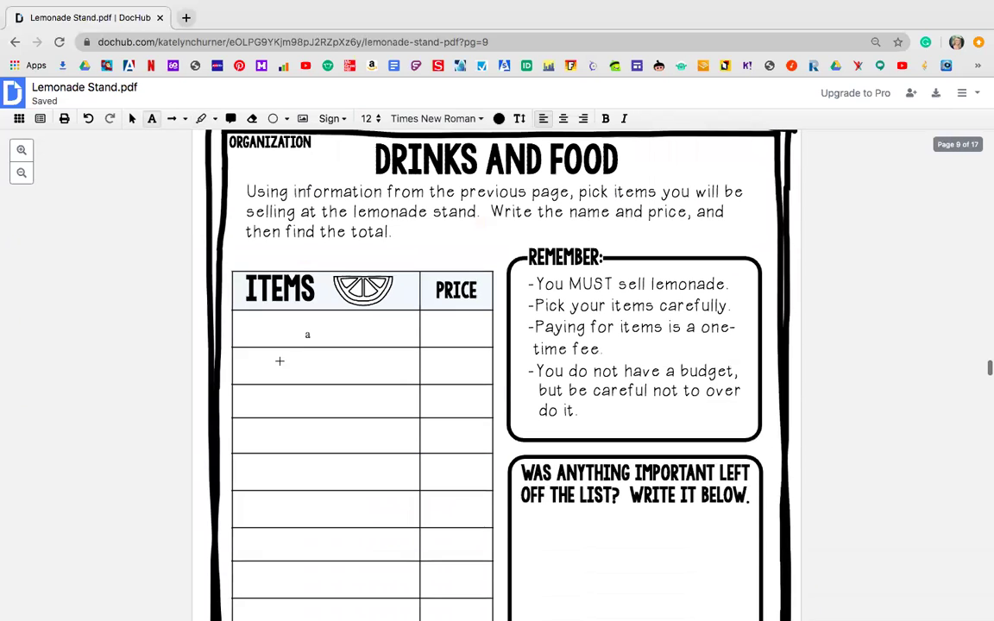
pyautogui.click(249, 329)
pyautogui.write('Lemons')
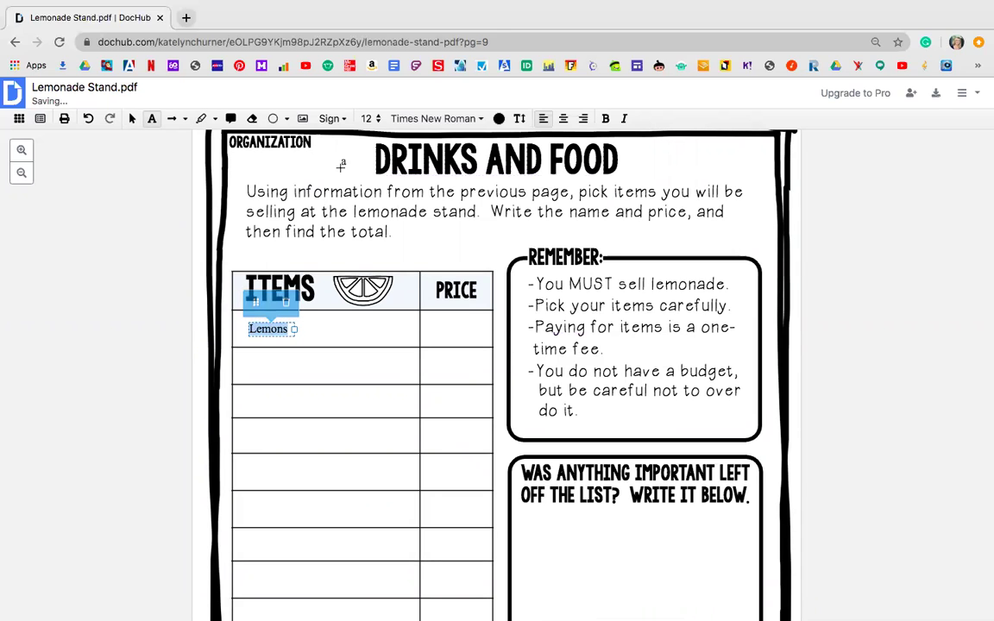
# Step: Set the Lemons text to size 24 beside the Price column and enter $23 as its price
pyautogui.click(369, 118)
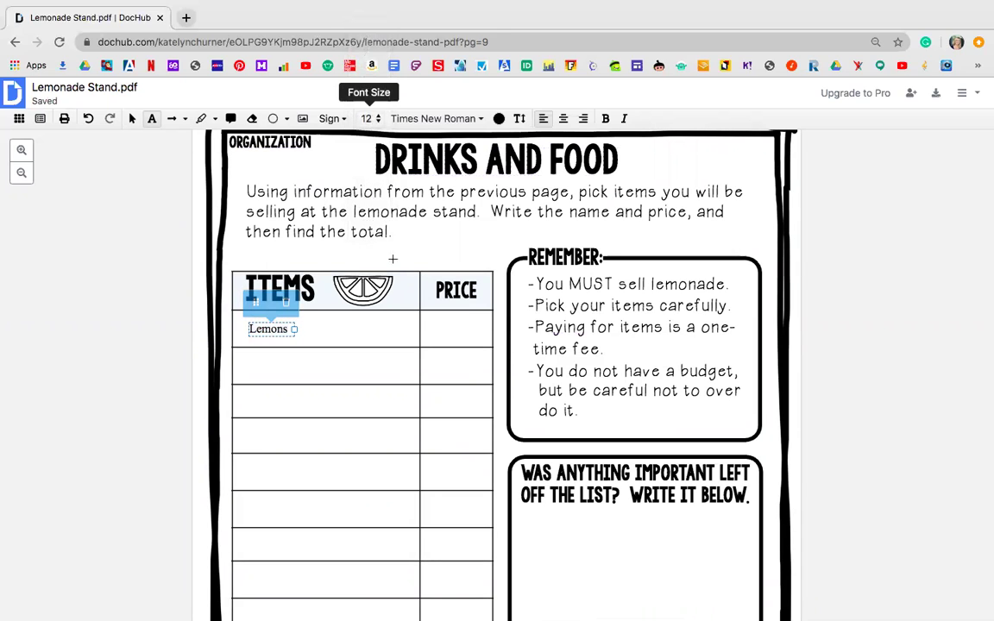
pyautogui.moveTo(284, 302); pyautogui.dragTo(348, 289)
pyautogui.scroll(6, 346, 289)
pyautogui.scroll(2, 342, 290)
pyautogui.scroll(-8, 343, 288)
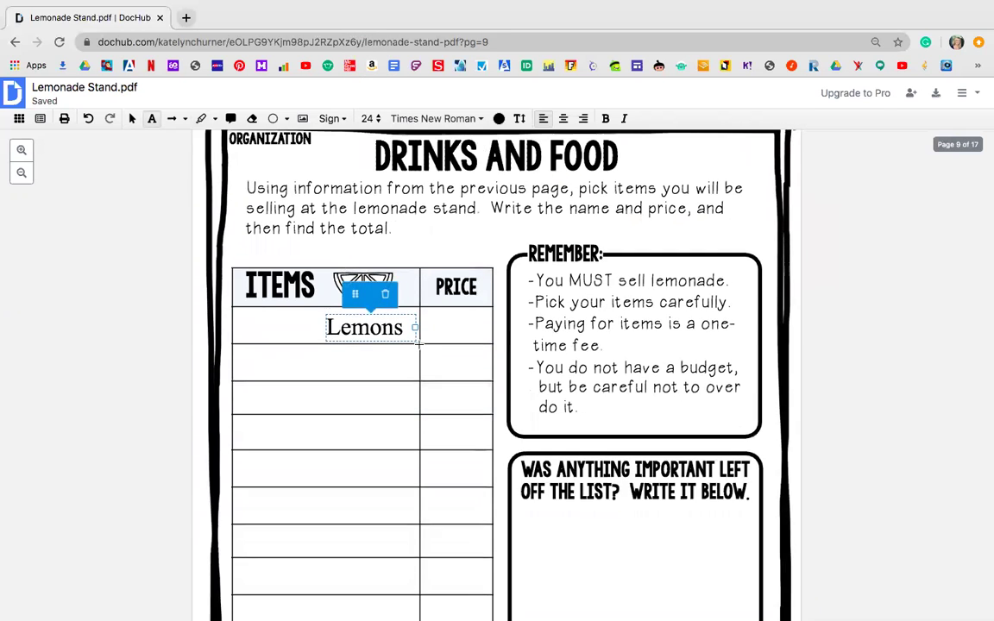
pyautogui.click(435, 333)
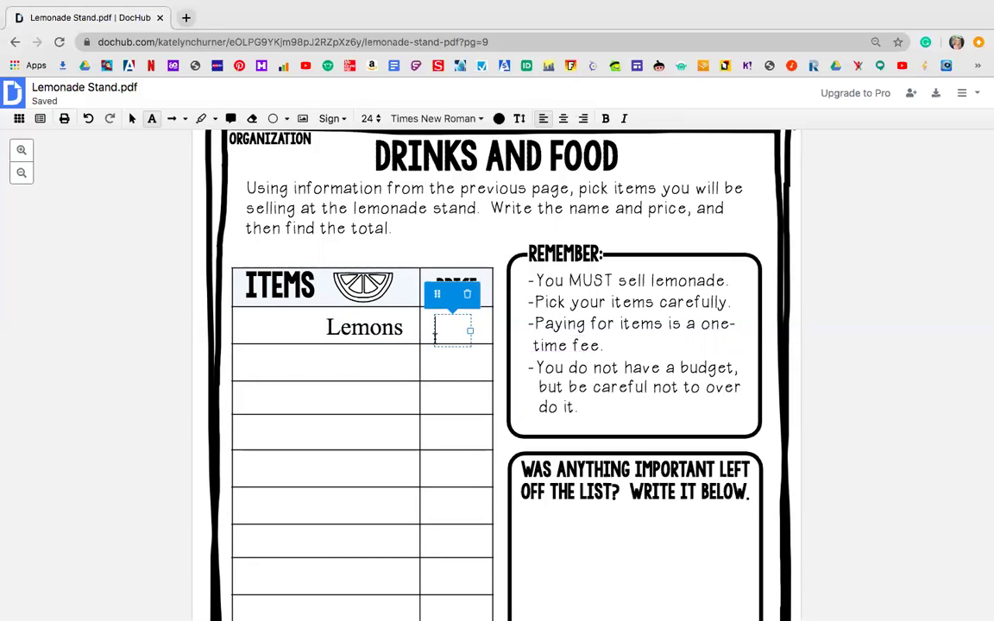
pyautogui.write('$23')
# Step: Add "Sugar" in the second Items row and position it close to the Price column
pyautogui.click(358, 356)
pyautogui.write('a')
pyautogui.scroll(2, 358, 363)
pyautogui.scroll(5, 359, 362)
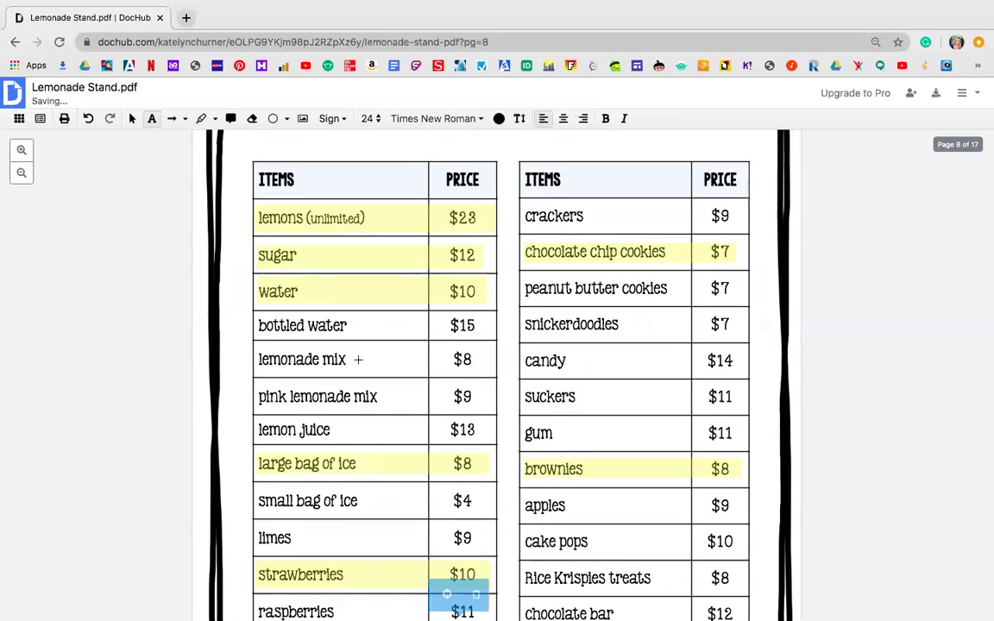
pyautogui.scroll(-6, 359, 362)
pyautogui.moveTo(355, 460); pyautogui.dragTo(326, 465)
pyautogui.doubleClick(330, 445)
pyautogui.press('BackSpace')
pyautogui.write('Sugar')
pyautogui.moveTo(343, 403); pyautogui.dragTo(369, 410)
# Step: Enter $12 as the price in the Sugar row
pyautogui.scroll(6, 369, 409)
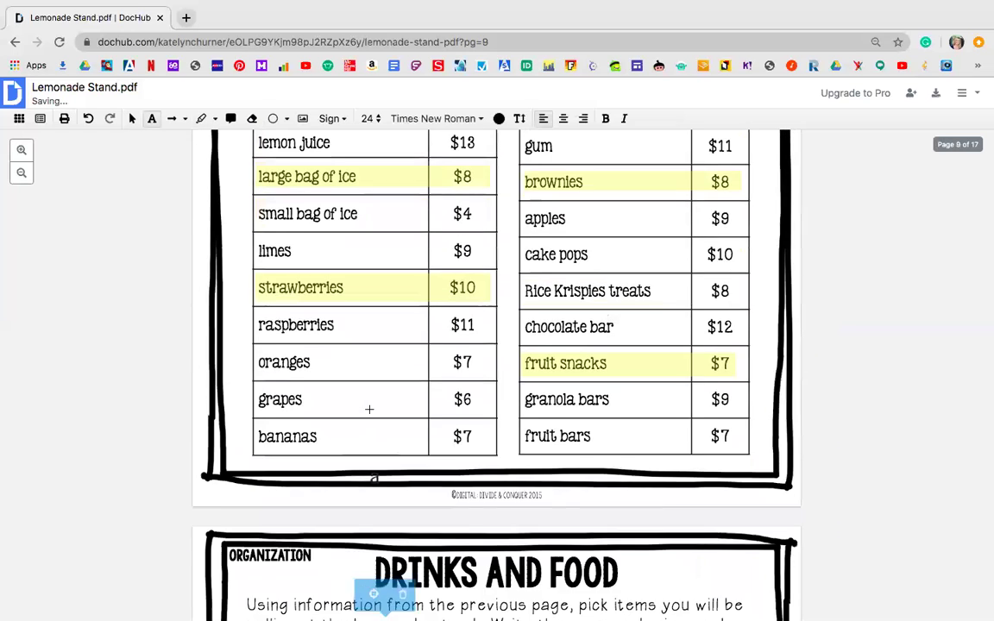
pyautogui.scroll(-6, 369, 410)
pyautogui.click(442, 377)
pyautogui.press('BackSpace')
pyautogui.write('$12')
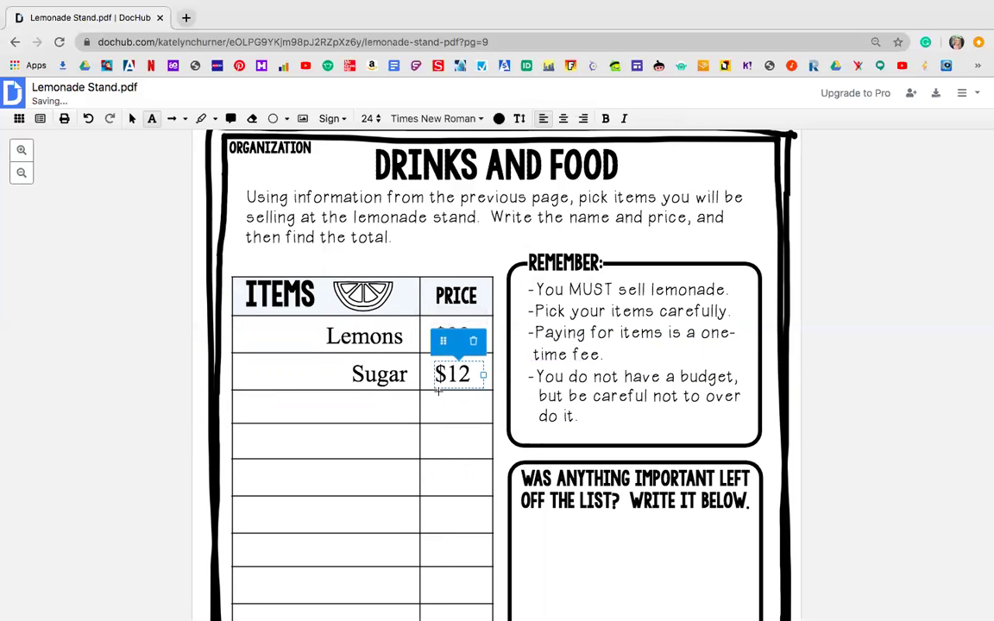
# Step: Place a "$" sign in the Price column of the third, fourth and fifth item rows
pyautogui.scroll(-1, 403, 401)
pyautogui.click(435, 394)
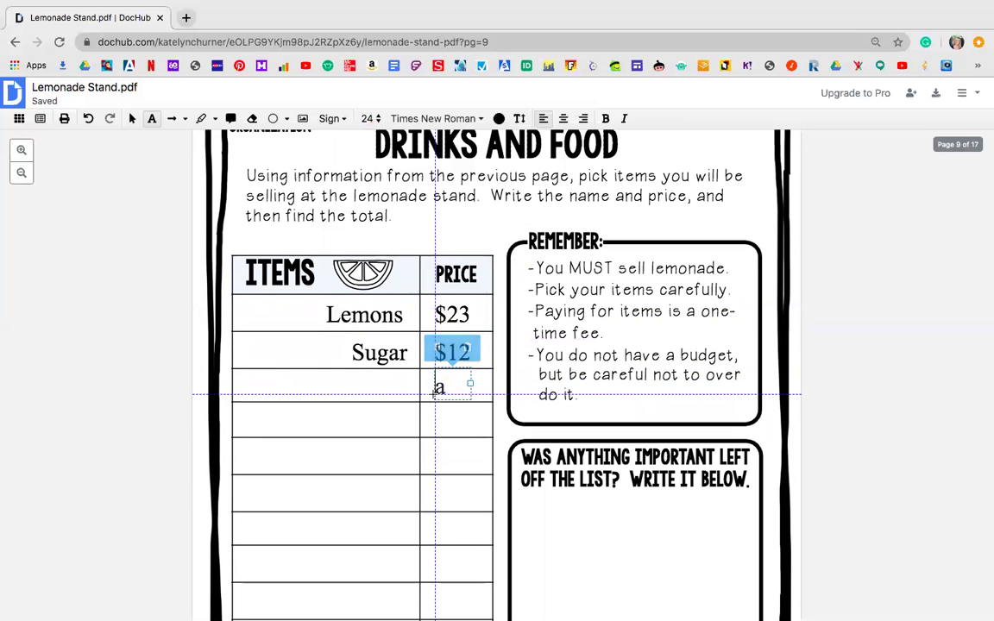
pyautogui.write('a')
pyautogui.press('BackSpace')
pyautogui.write('$')
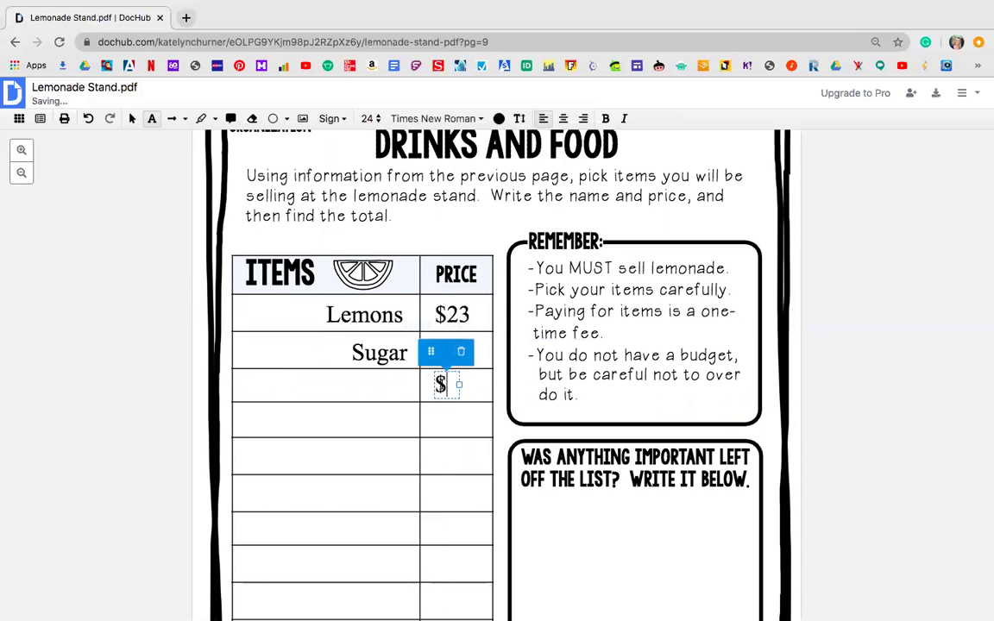
pyautogui.click(447, 430)
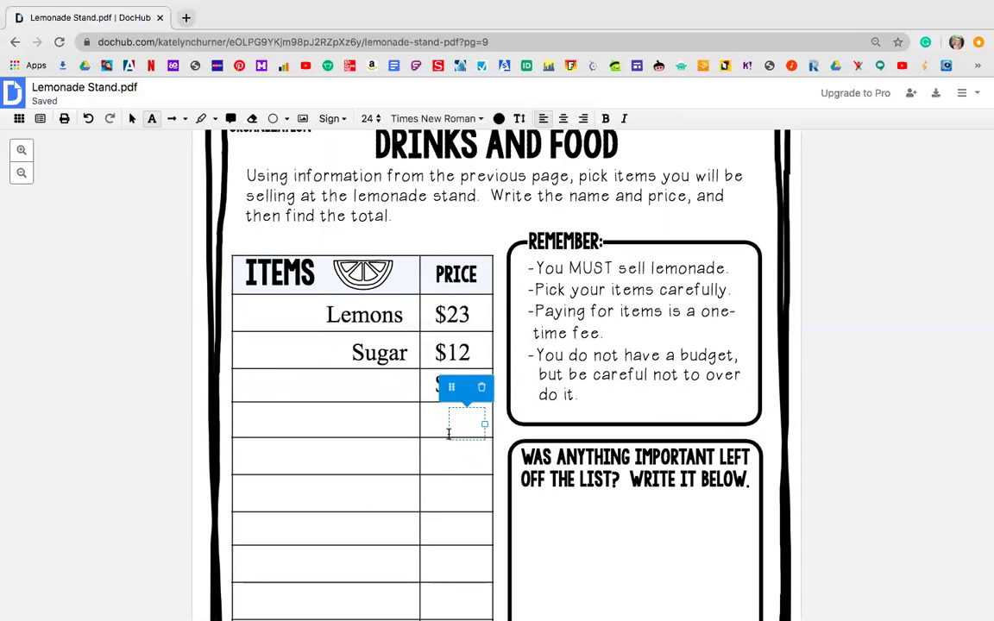
pyautogui.write('$')
pyautogui.moveTo(454, 420); pyautogui.dragTo(440, 384)
pyautogui.click(448, 460)
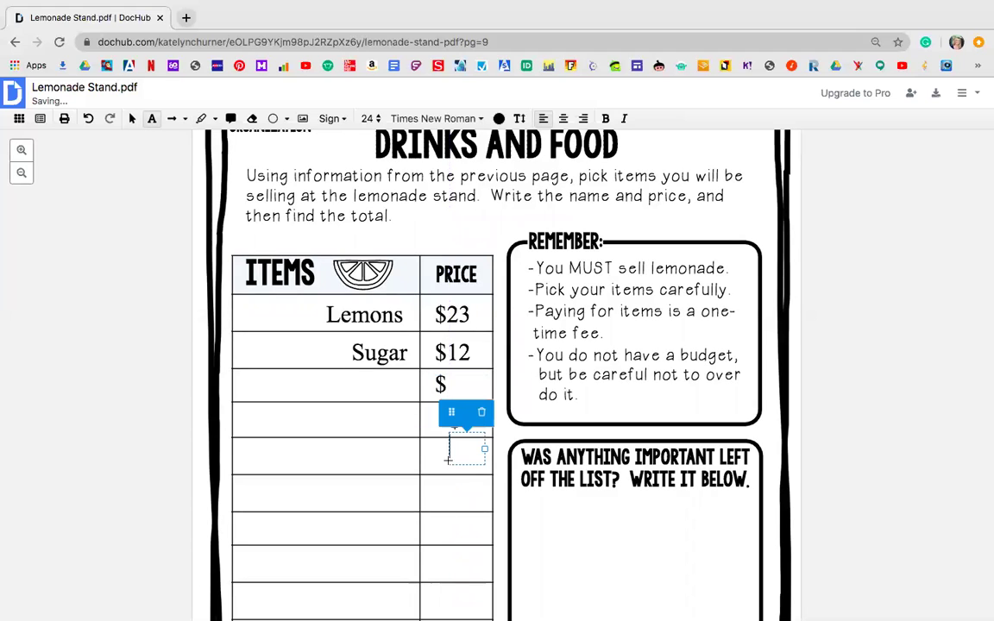
pyautogui.write('$')
pyautogui.scroll(-1, 450, 413)
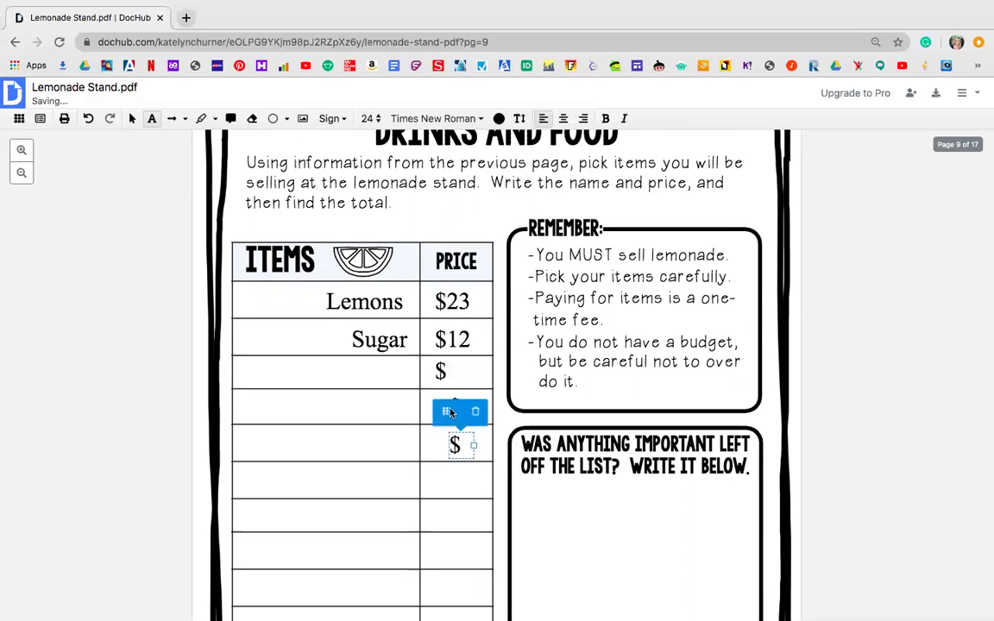
pyautogui.click(516, 321)
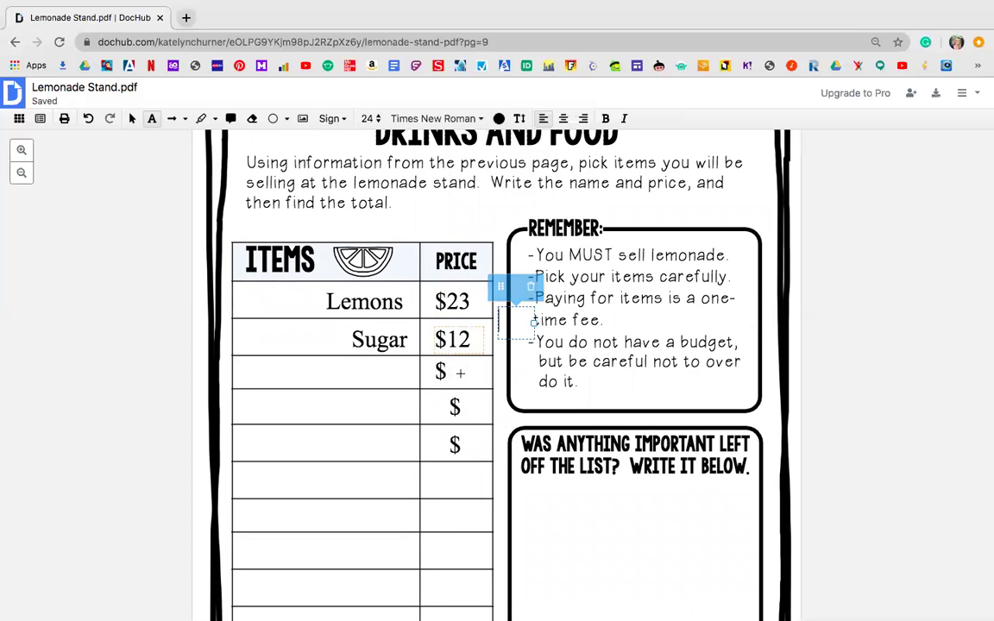
# Step: Review the worksheet's remaining item rows, instructions and reminders, the box for items left off the list, and the Total Spent box
pyautogui.scroll(-5, 466, 410)
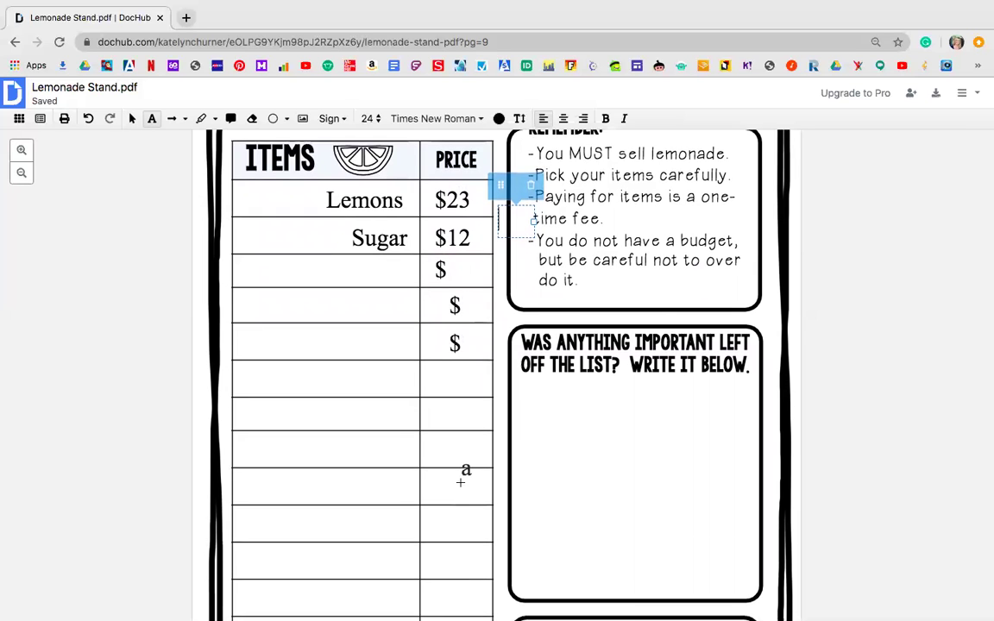
pyautogui.scroll(-3, 461, 479)
pyautogui.scroll(-3, 462, 530)
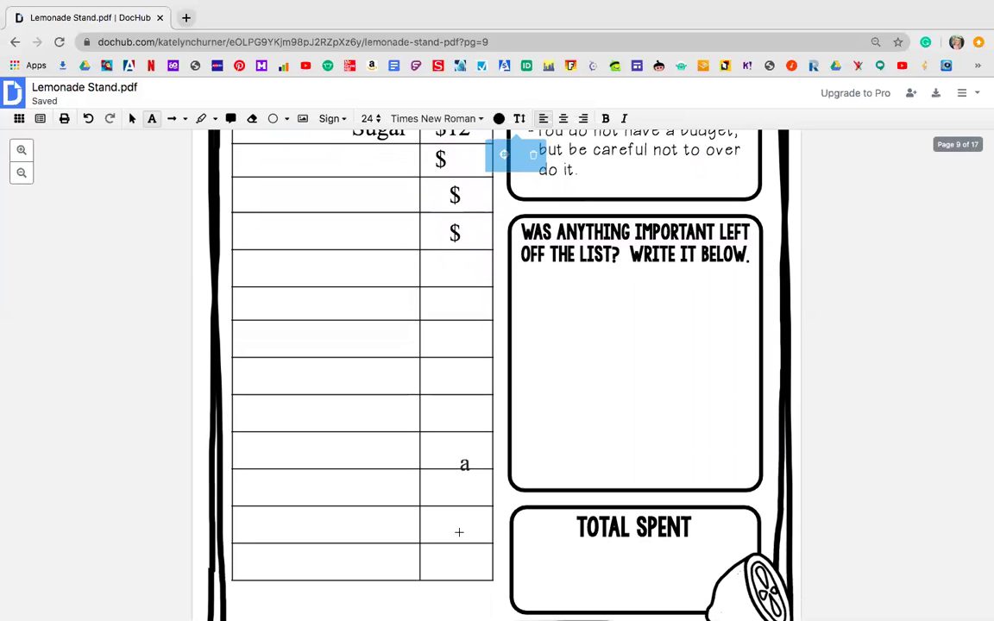
pyautogui.scroll(5, 463, 556)
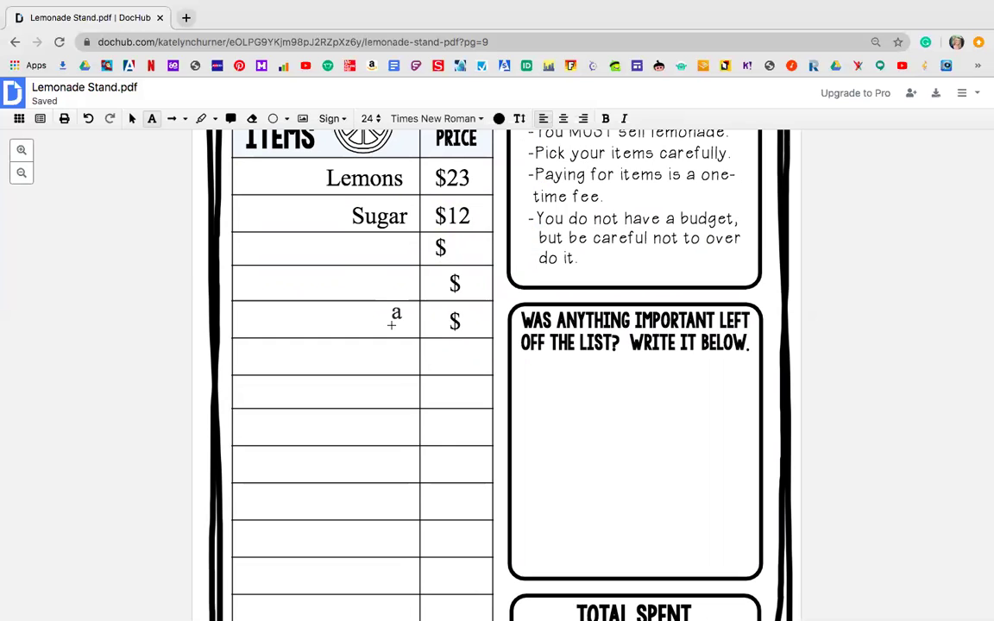
pyautogui.scroll(1, 390, 324)
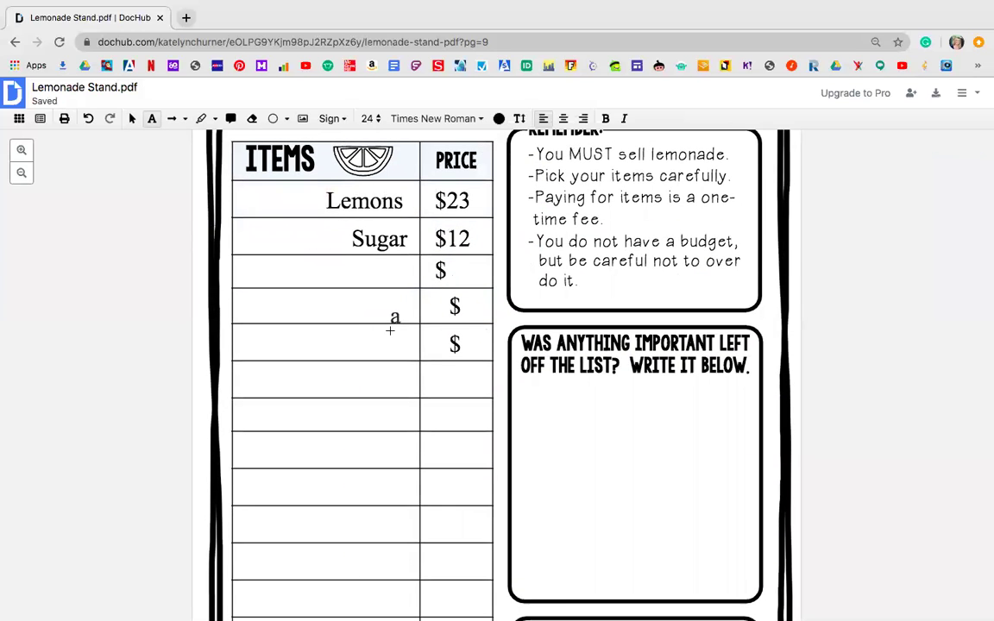
pyautogui.scroll(-3, 390, 330)
pyautogui.scroll(5, 390, 331)
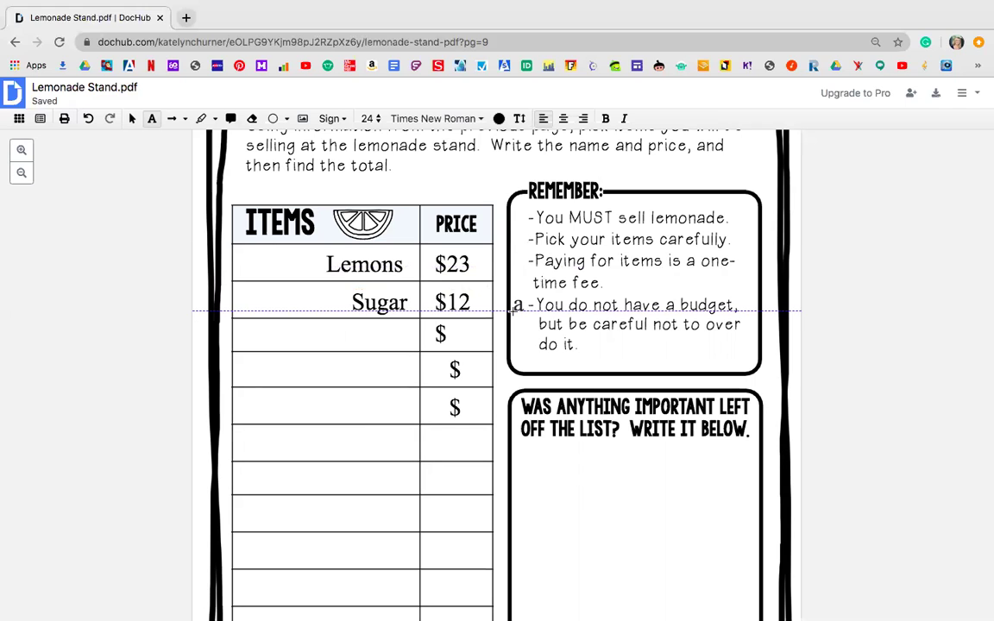
pyautogui.scroll(-1, 472, 387)
pyautogui.scroll(-1, 472, 387)
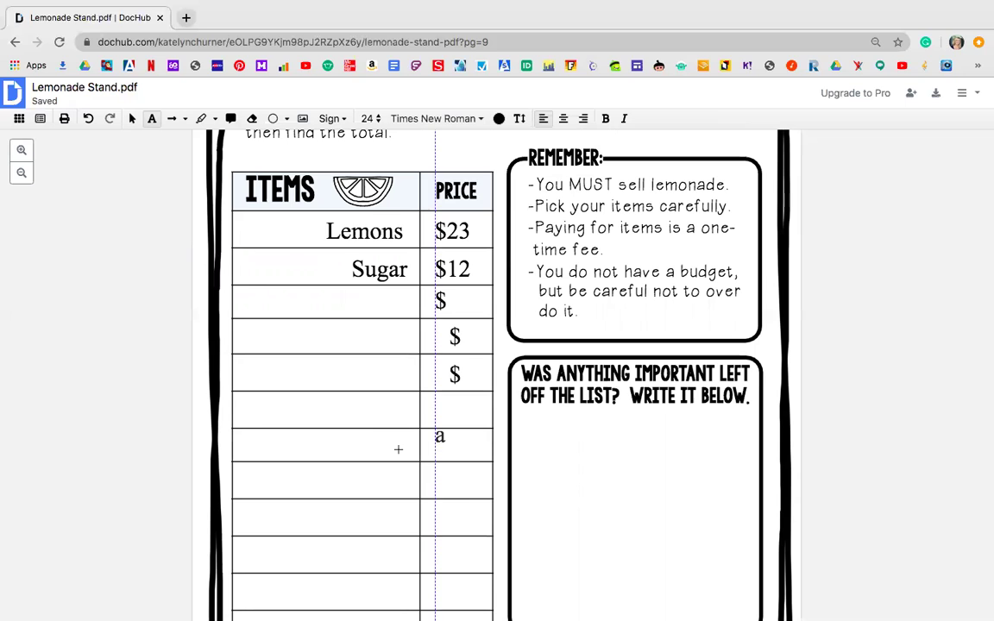
pyautogui.scroll(3, 480, 353)
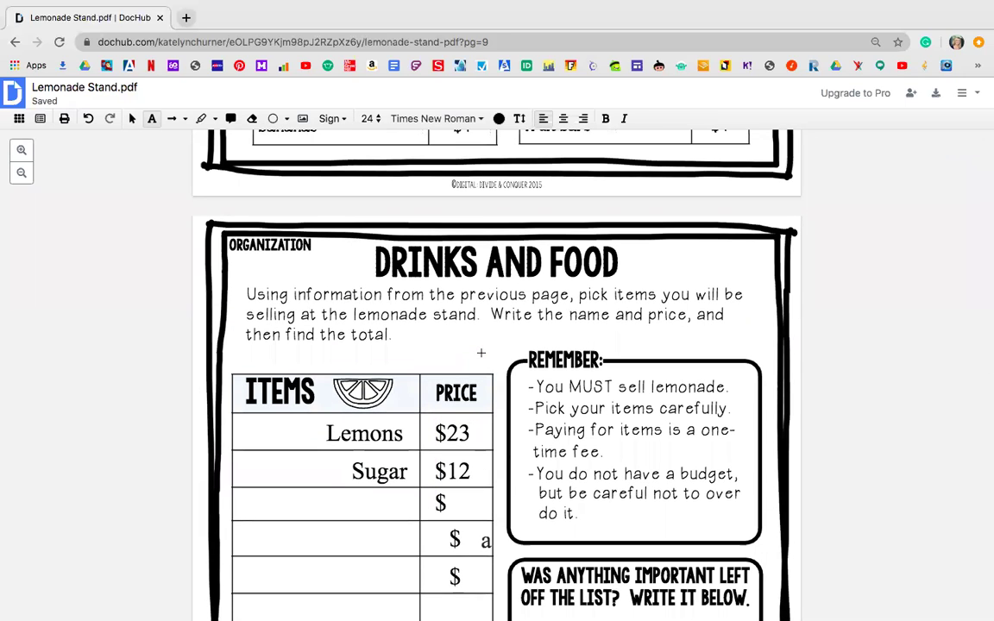
pyautogui.scroll(-2, 480, 353)
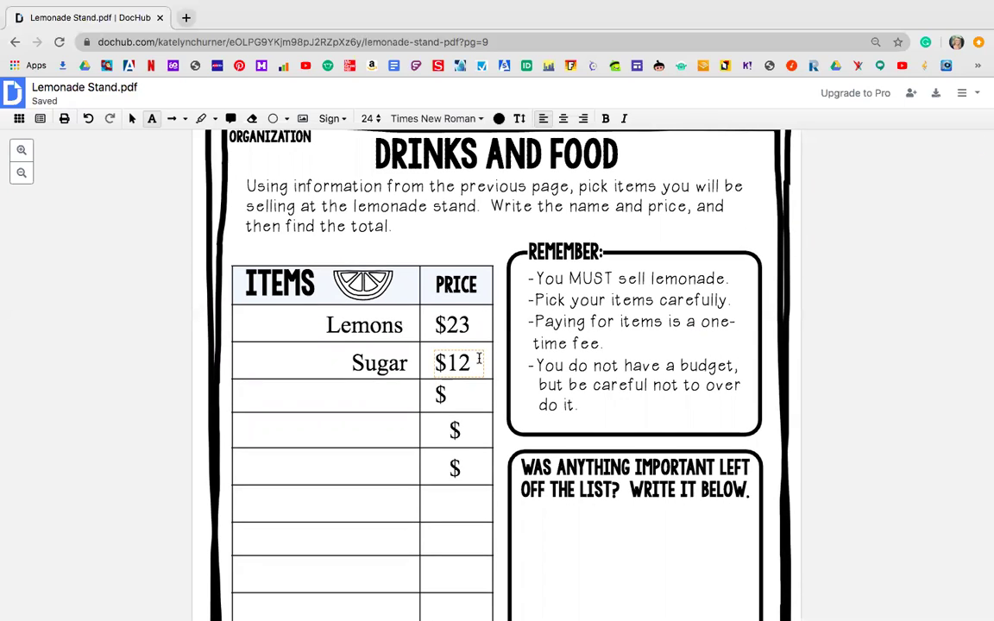
pyautogui.scroll(-3, 481, 358)
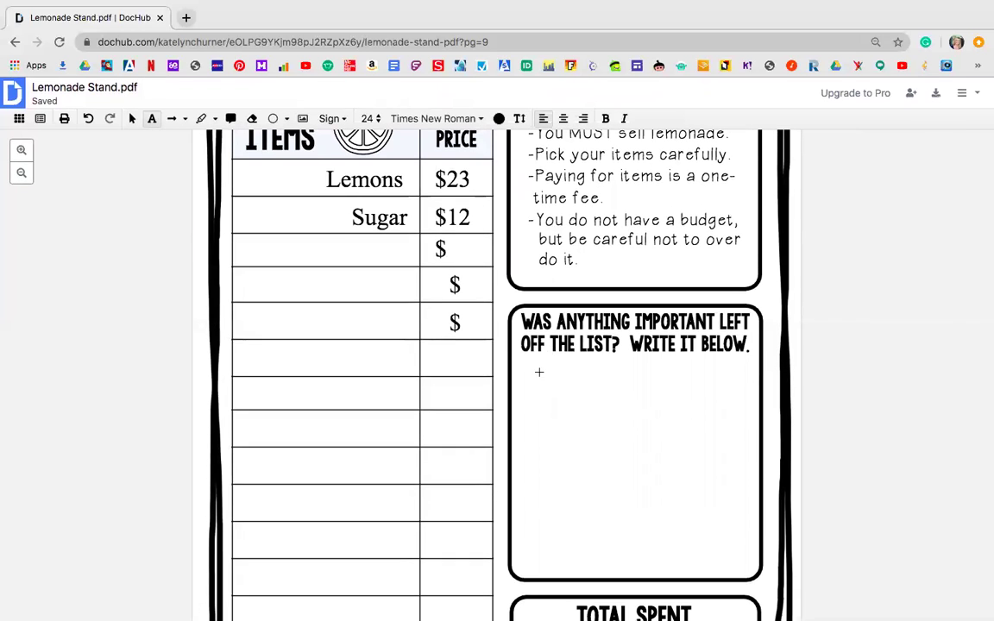
pyautogui.scroll(8, 539, 372)
pyautogui.scroll(-1, 512, 317)
pyautogui.scroll(-8, 512, 316)
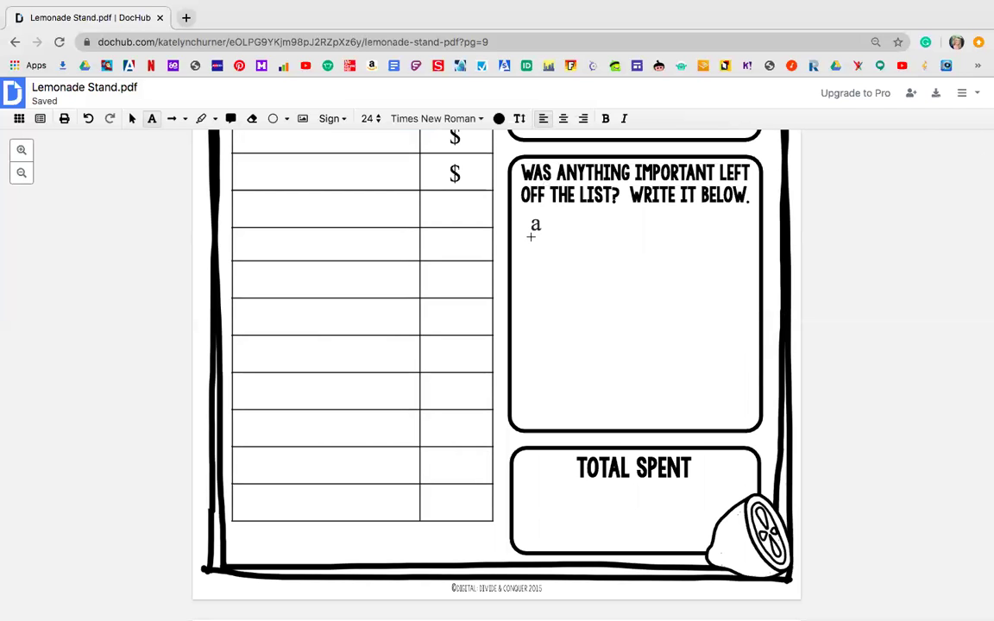
pyautogui.scroll(10, 530, 236)
pyautogui.scroll(2, 530, 237)
pyautogui.scroll(-3, 530, 237)
pyautogui.scroll(2, 530, 238)
pyautogui.scroll(-9, 531, 238)
# Step: List "Popcorn", "Pickles" and "Beef Jerky" on separate lines in the box asking whether anything important was left off
pyautogui.click(541, 376)
pyautogui.write('POp')
pyautogui.press('BackSpace')
pyautogui.press('BackSpace')
pyautogui.write('opcorm')
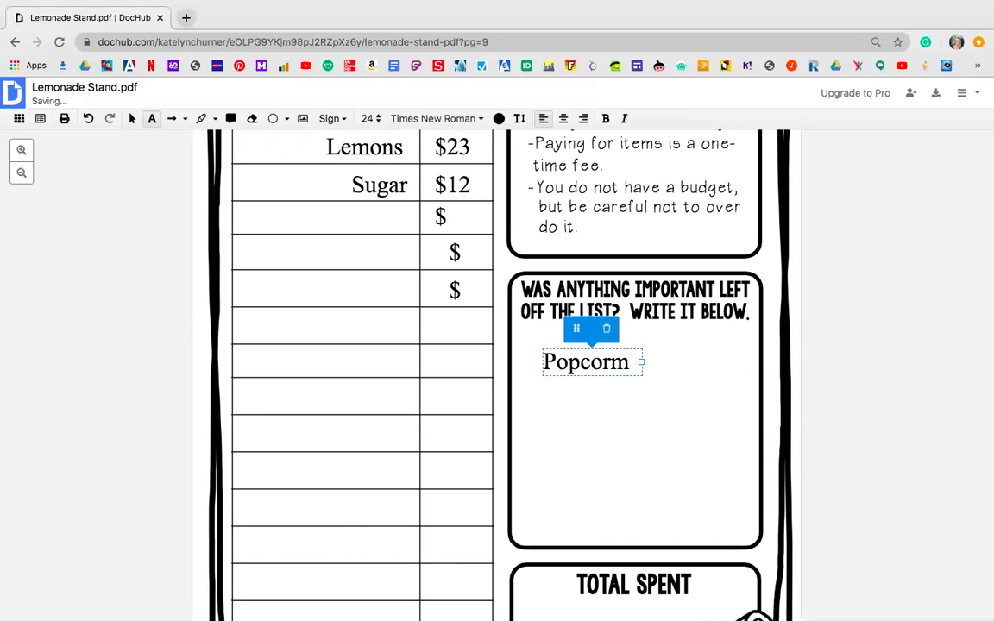
pyautogui.press('BackSpace')
pyautogui.write('n')
pyautogui.press('Return')
pyautogui.write('Pickles')
pyautogui.press('Return')
pyautogui.write('Beef Jerky')
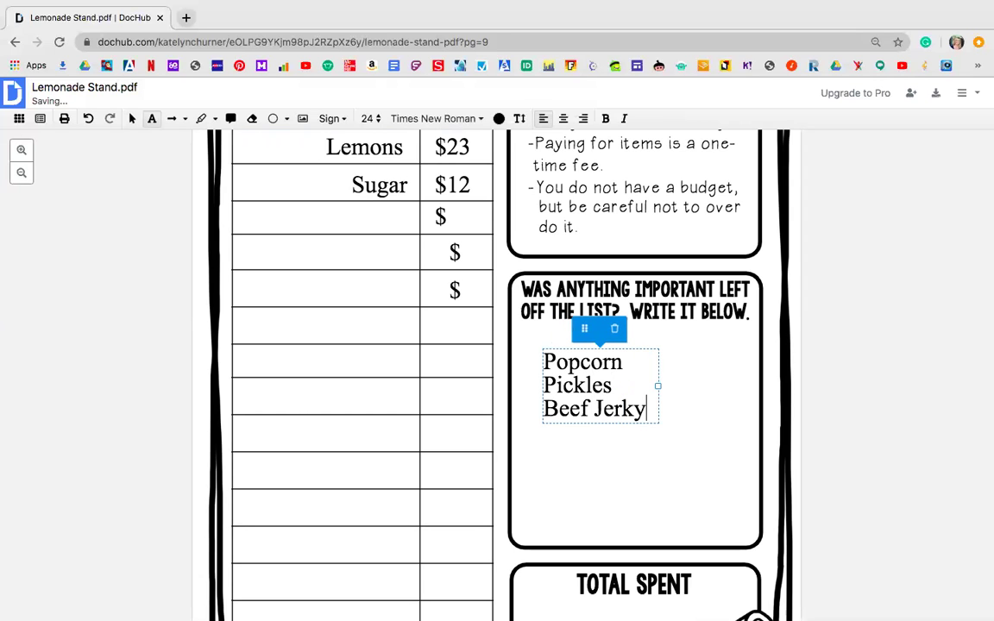
# Step: Highlight the Price column of the Drinks and Food table in yellow, from the Lemons row down to the last row
pyautogui.scroll(-3, 608, 401)
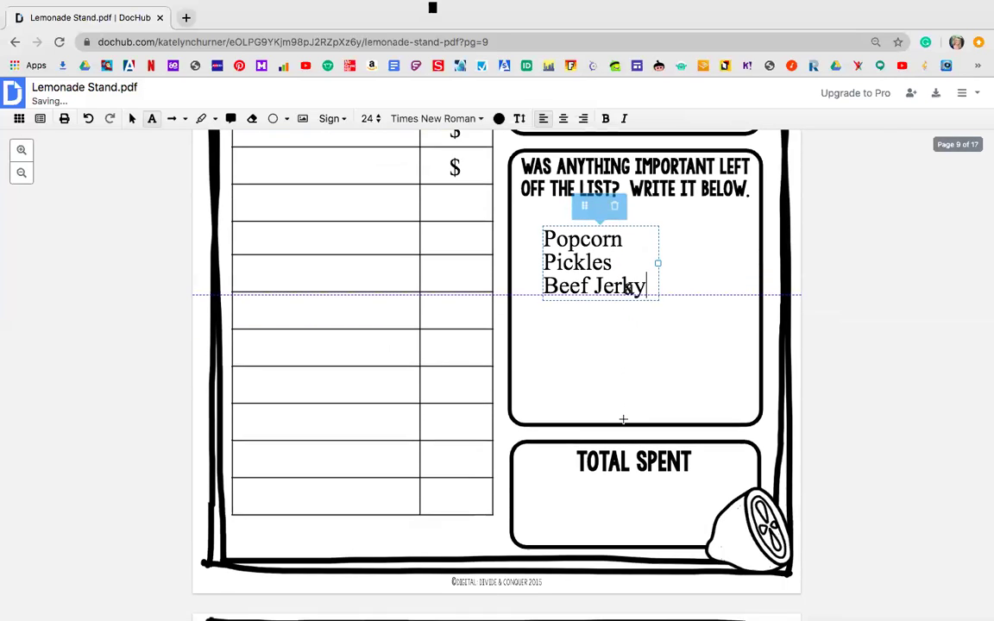
pyautogui.scroll(4, 411, 428)
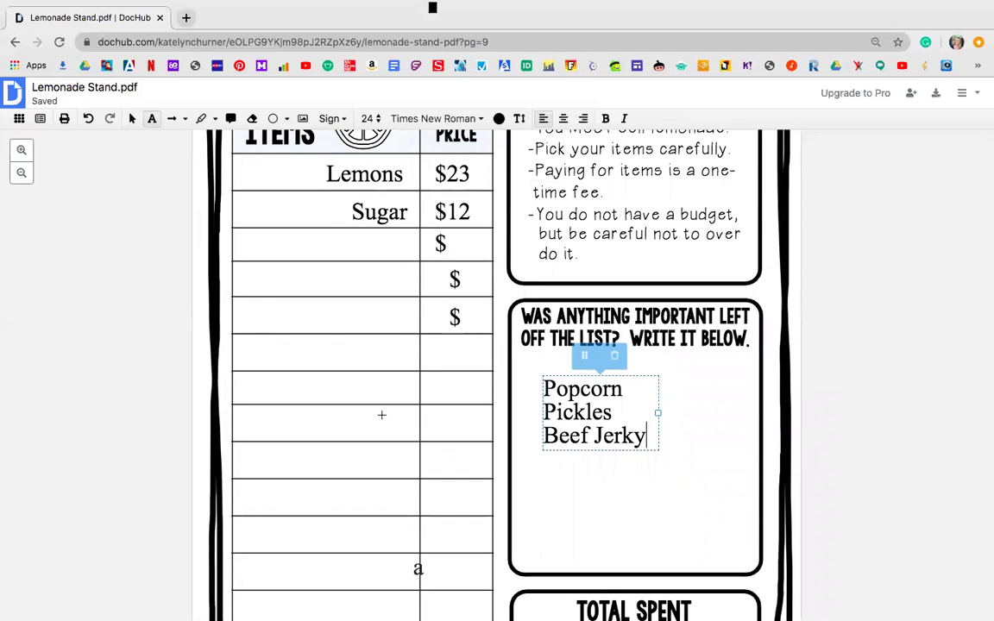
pyautogui.click(201, 118)
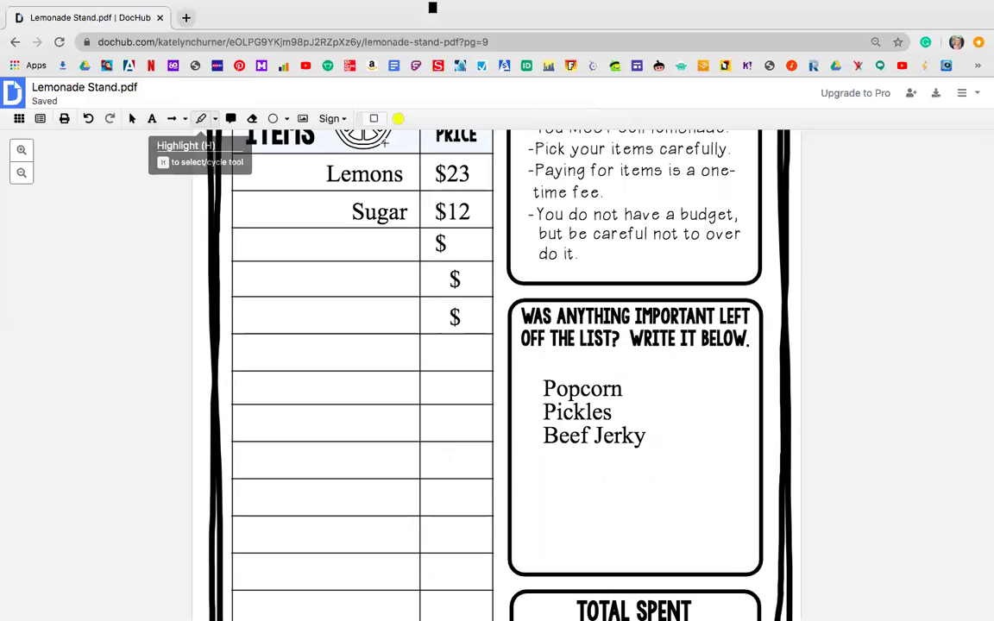
pyautogui.moveTo(424, 157); pyautogui.dragTo(481, 440)
pyautogui.scroll(-5, 479, 427)
pyautogui.scroll(1, 482, 440)
pyautogui.scroll(3, 481, 440)
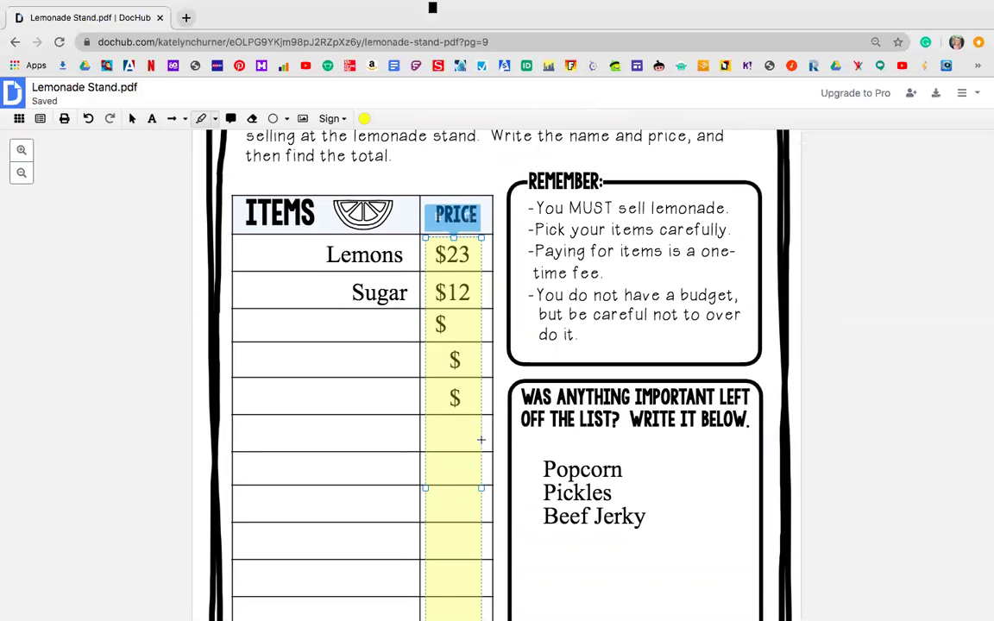
pyautogui.scroll(-1, 481, 440)
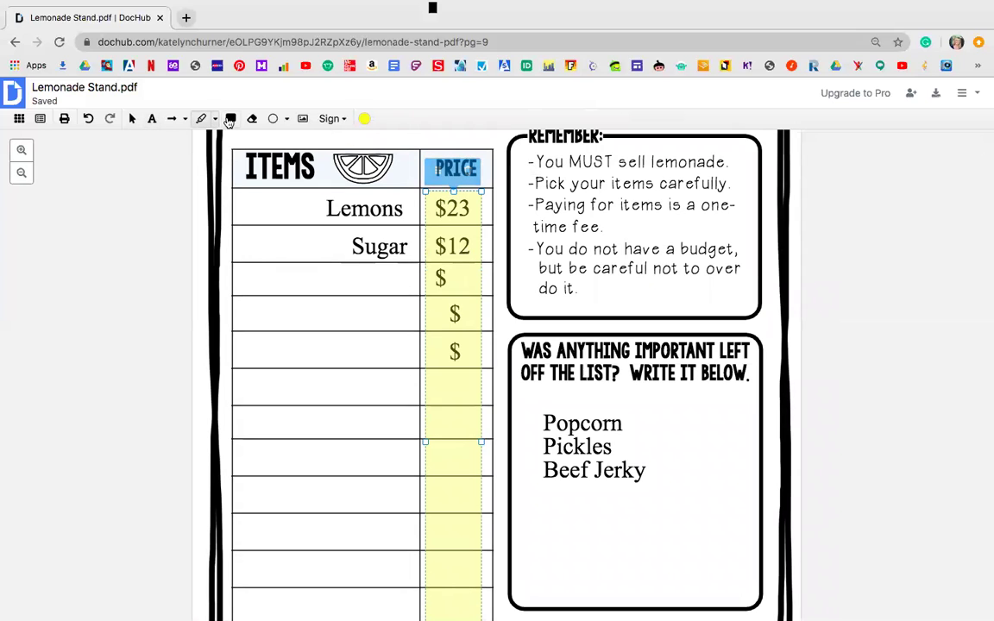
# Step: Write "Write Total here:" in the Total Spent box, with "$ 156.00" on the line below it
pyautogui.click(156, 120)
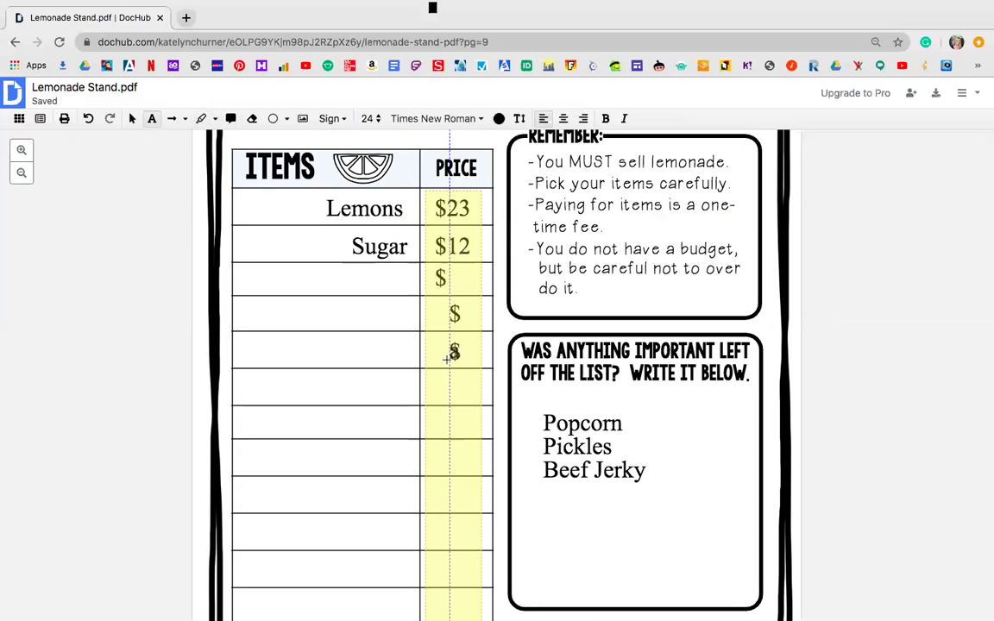
pyautogui.scroll(-5, 458, 354)
pyautogui.click(567, 450)
pyautogui.click(566, 449)
pyautogui.write('Write Tota')
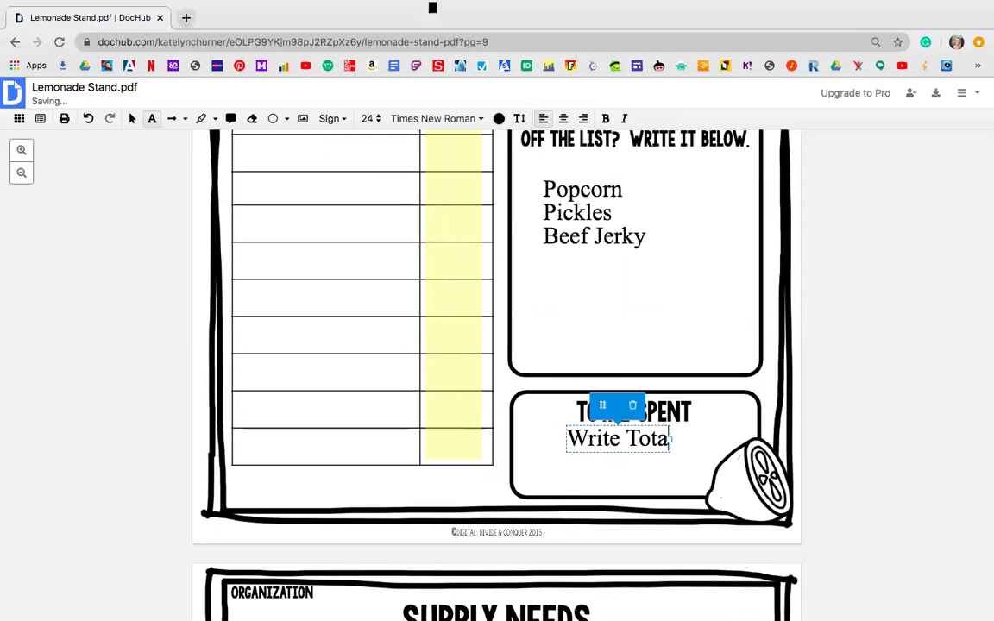
pyautogui.write('l here:')
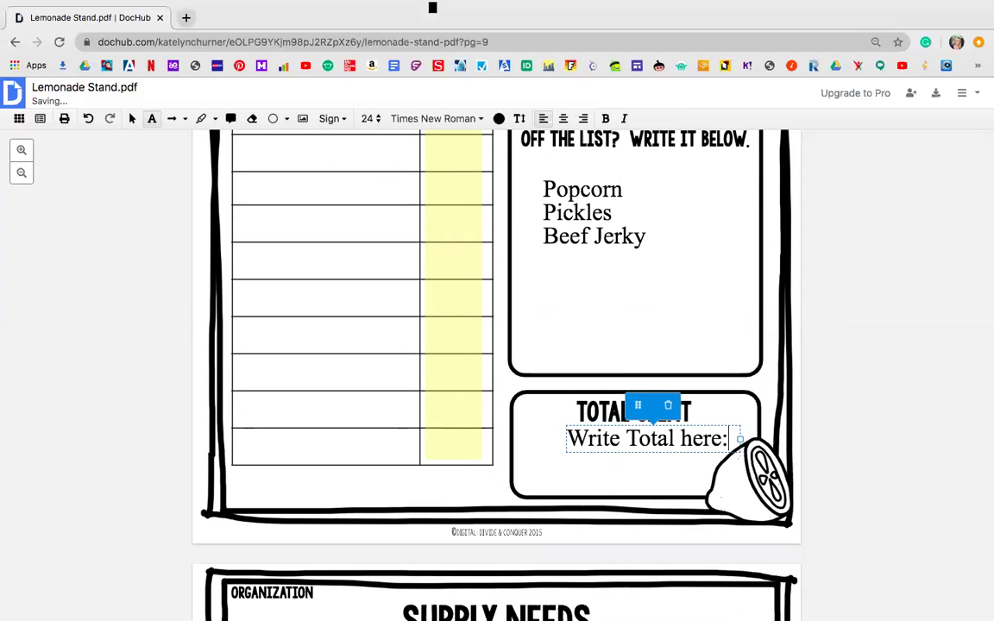
pyautogui.press('Return')
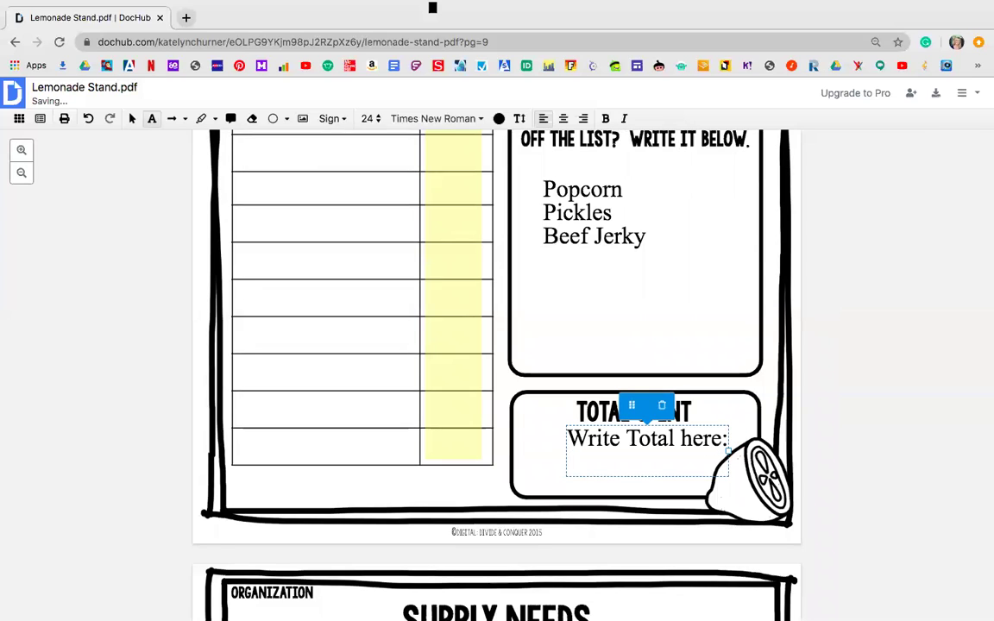
pyautogui.write('$ 156.9')
pyautogui.press('BackSpace')
pyautogui.write('00')
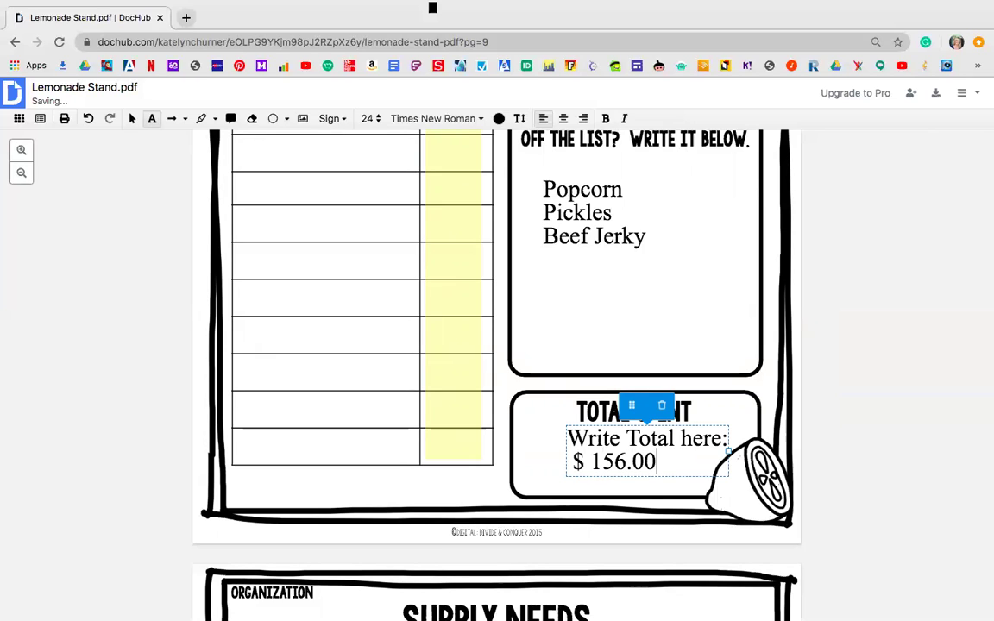
# Step: Review the filled-in Drinks and Food worksheet and the instructions, items and prices on the Supply Needs page
pyautogui.scroll(10, 538, 481)
pyautogui.scroll(-8, 538, 482)
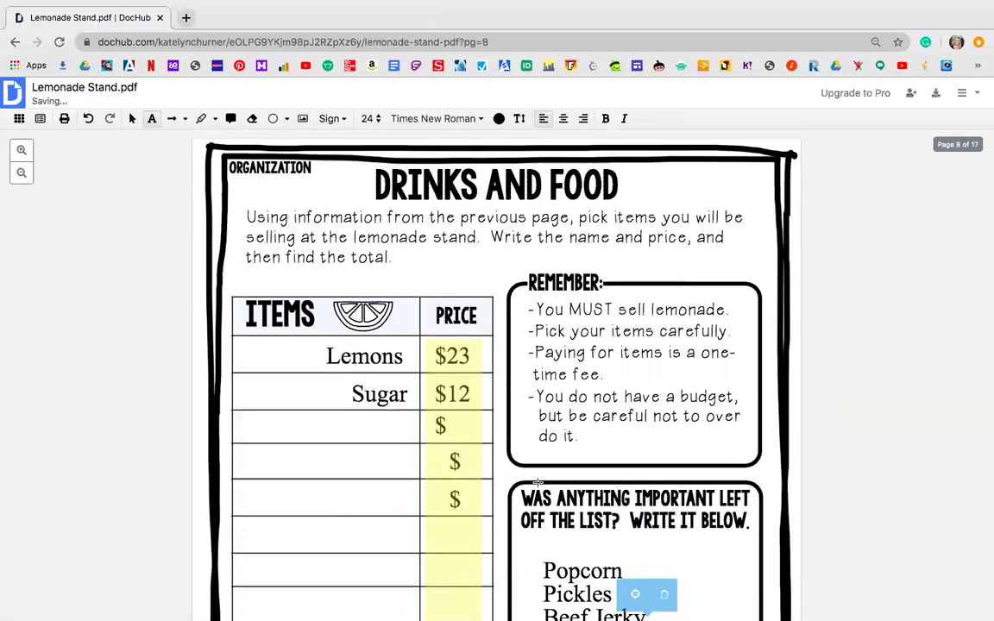
pyautogui.scroll(-3, 537, 481)
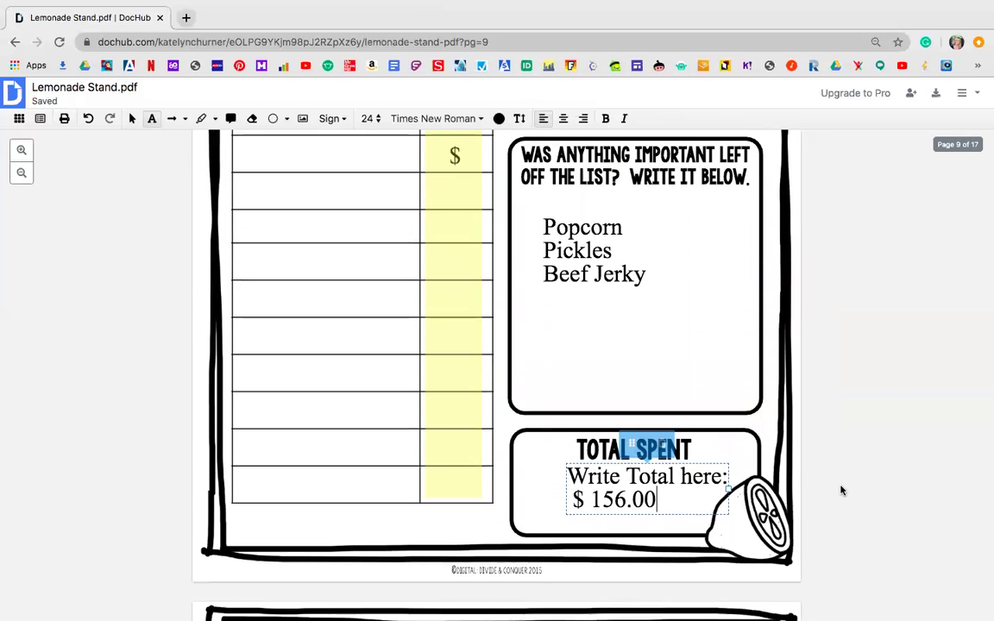
pyautogui.scroll(-1, 841, 490)
pyautogui.scroll(-2, 842, 490)
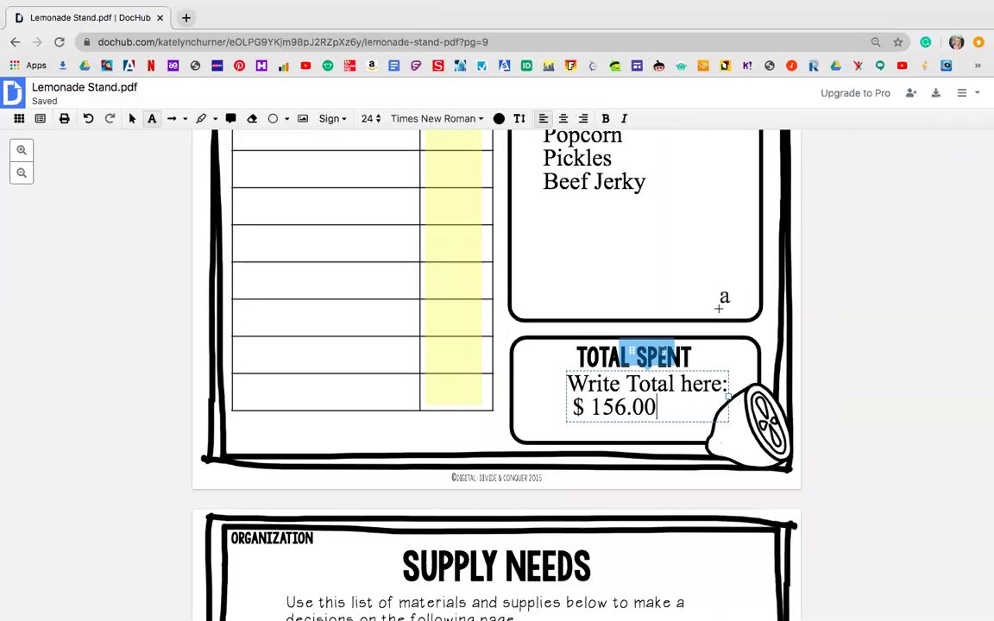
pyautogui.scroll(-6, 720, 310)
pyautogui.scroll(-2, 718, 308)
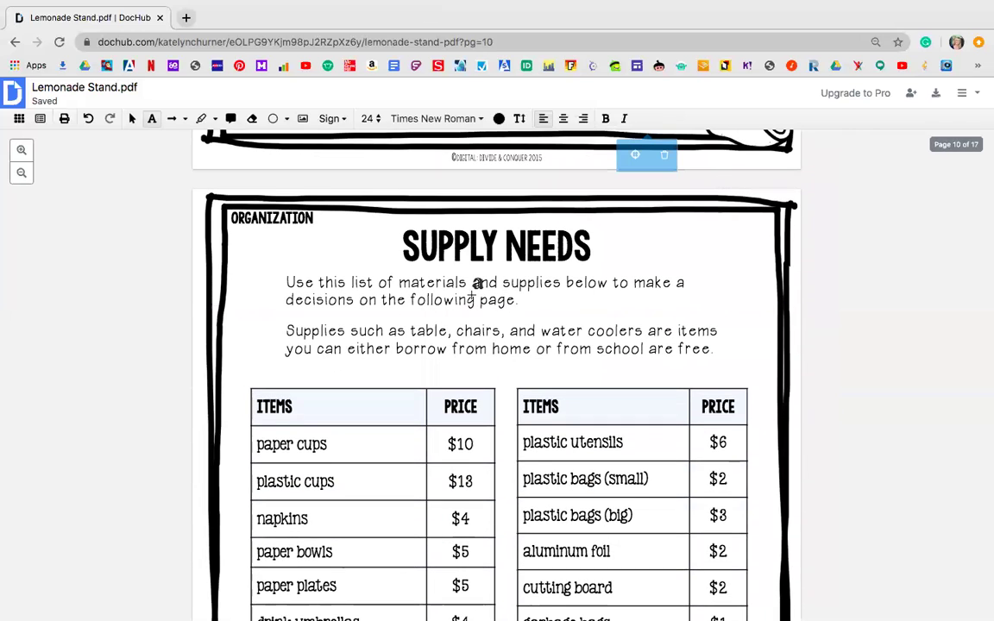
pyautogui.scroll(-2, 451, 273)
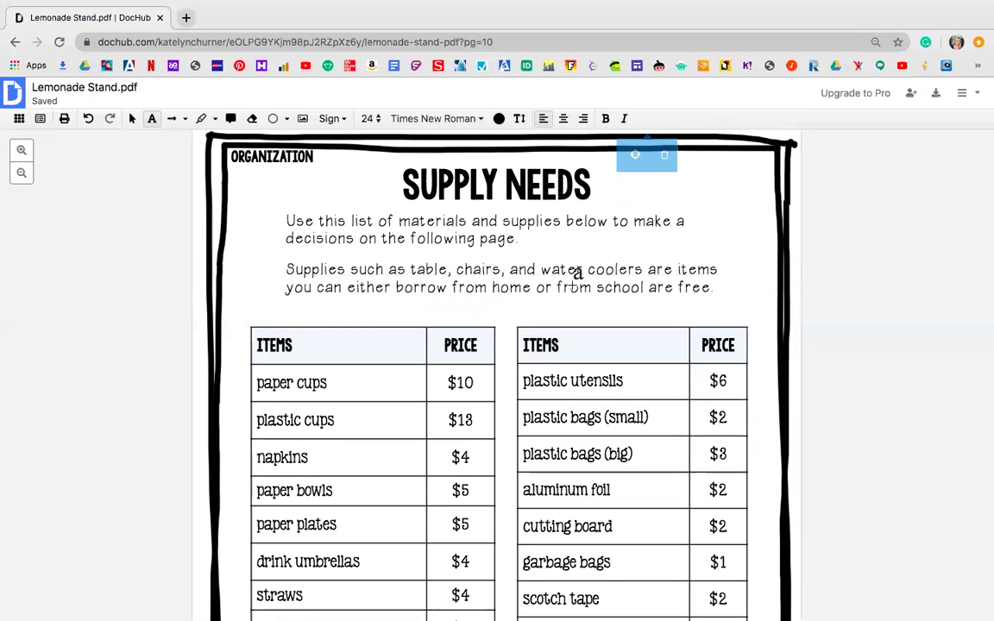
pyautogui.scroll(-3, 577, 274)
pyautogui.click(500, 333)
pyautogui.write('a')
pyautogui.scroll(-4, 499, 336)
pyautogui.scroll(3, 499, 342)
pyautogui.moveTo(505, 280); pyautogui.dragTo(476, 326)
pyautogui.scroll(-1, 473, 321)
pyautogui.scroll(3, 475, 326)
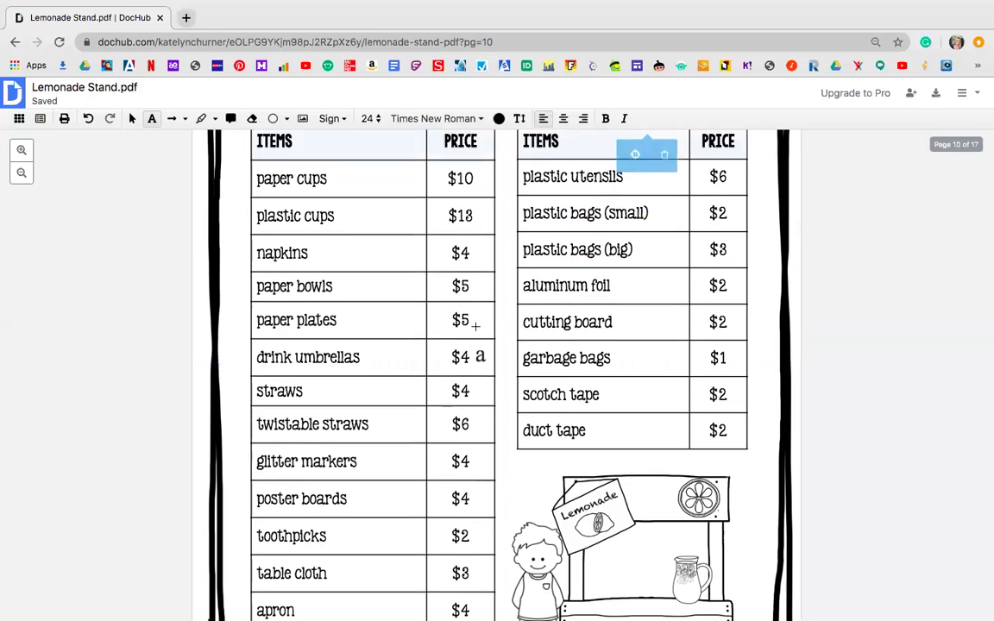
pyautogui.scroll(-4, 475, 326)
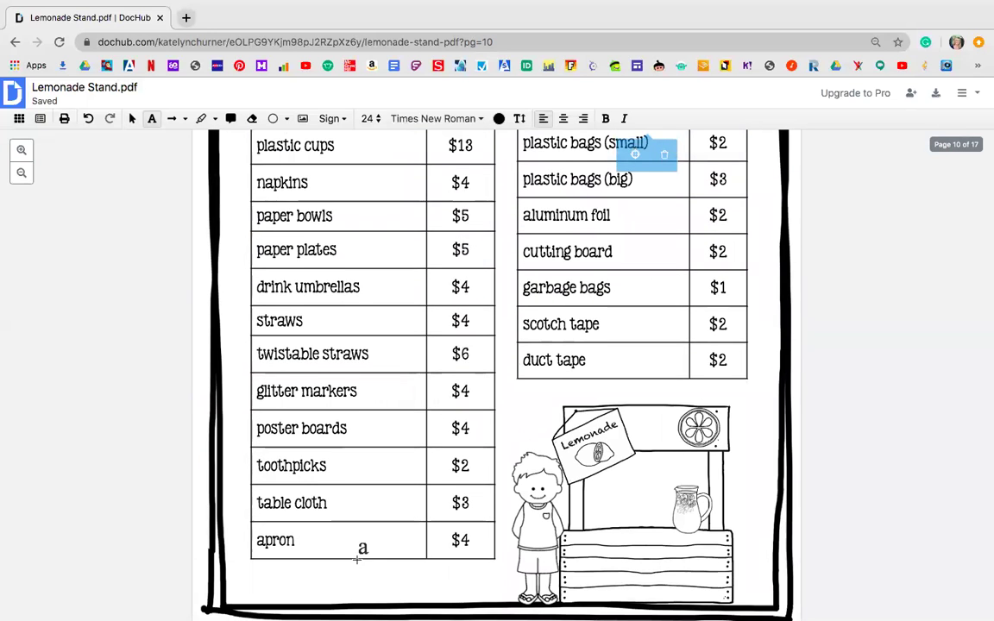
pyautogui.scroll(2, 354, 556)
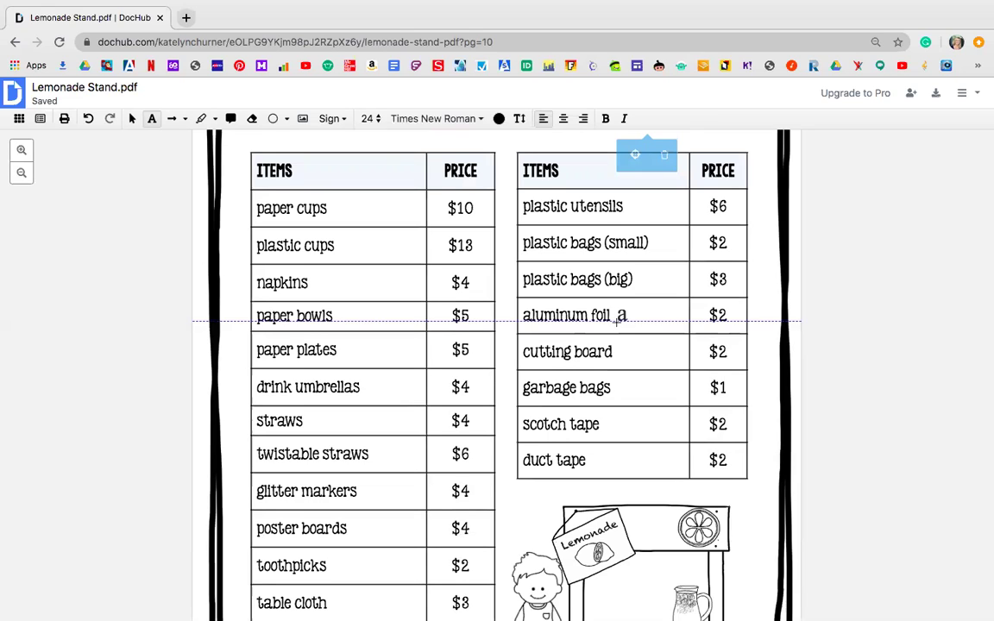
pyautogui.scroll(-1, 614, 435)
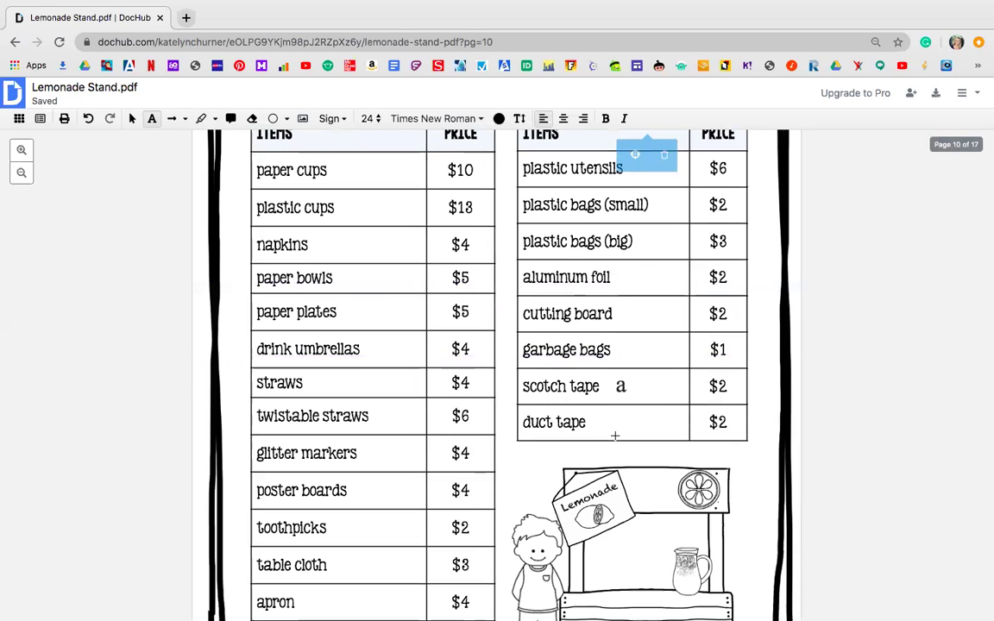
pyautogui.scroll(1, 647, 362)
pyautogui.scroll(-5, 647, 362)
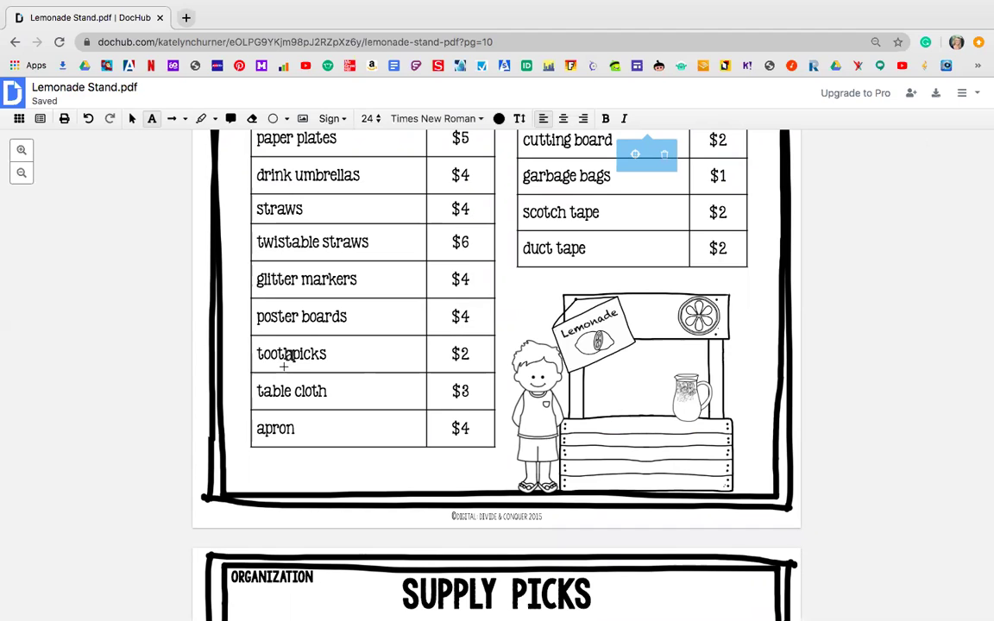
# Step: Examine the Supply Picks worksheet's instructions, supplies table, reminders, left-off-the-list box and Total Spent box
pyautogui.scroll(-2, 283, 367)
pyautogui.scroll(-5, 283, 367)
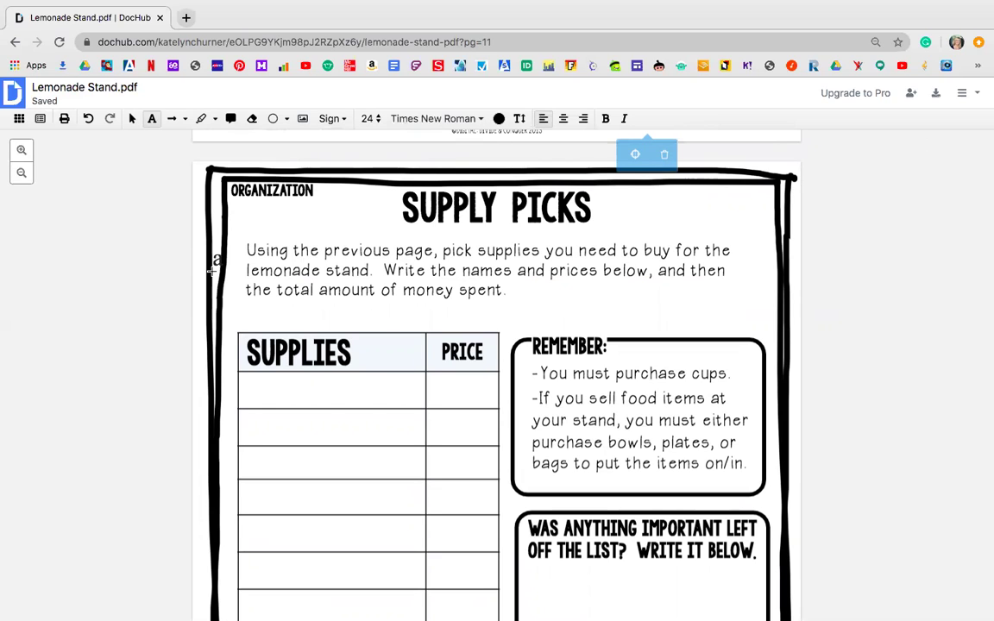
pyautogui.scroll(-3, 215, 261)
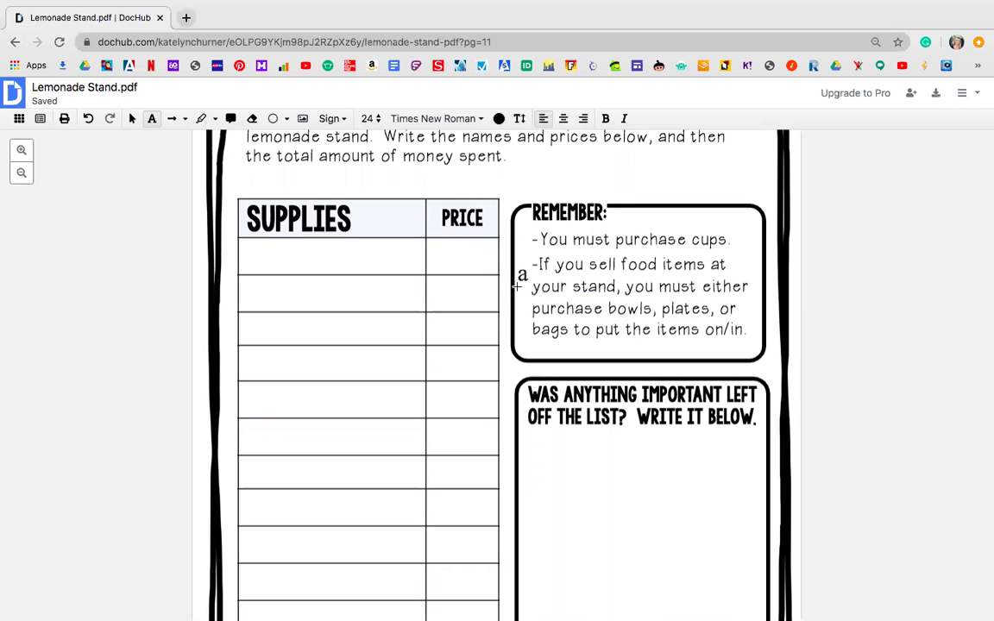
pyautogui.scroll(-2, 515, 287)
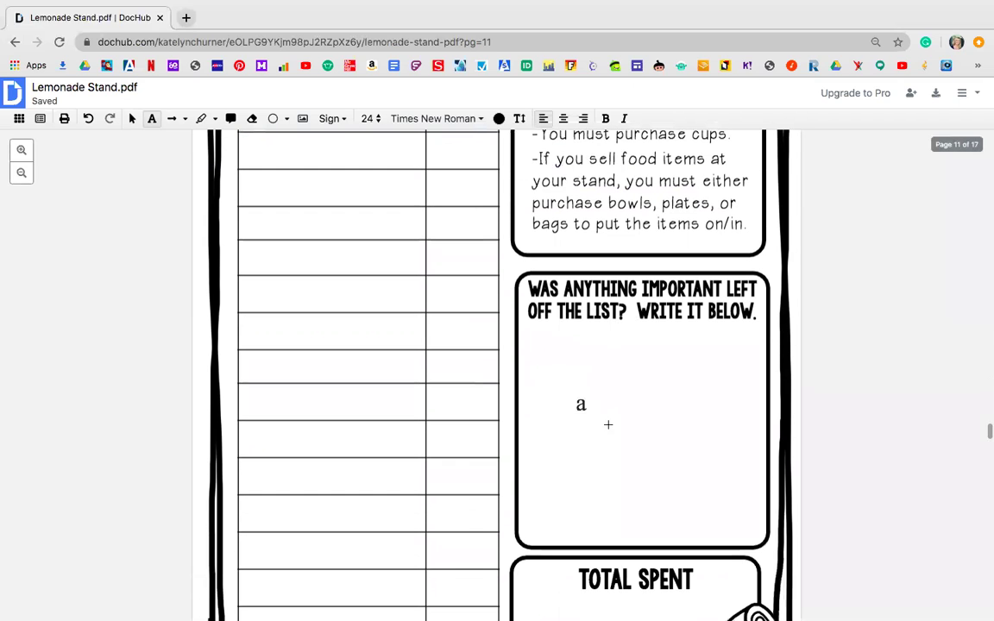
pyautogui.scroll(-5, 606, 402)
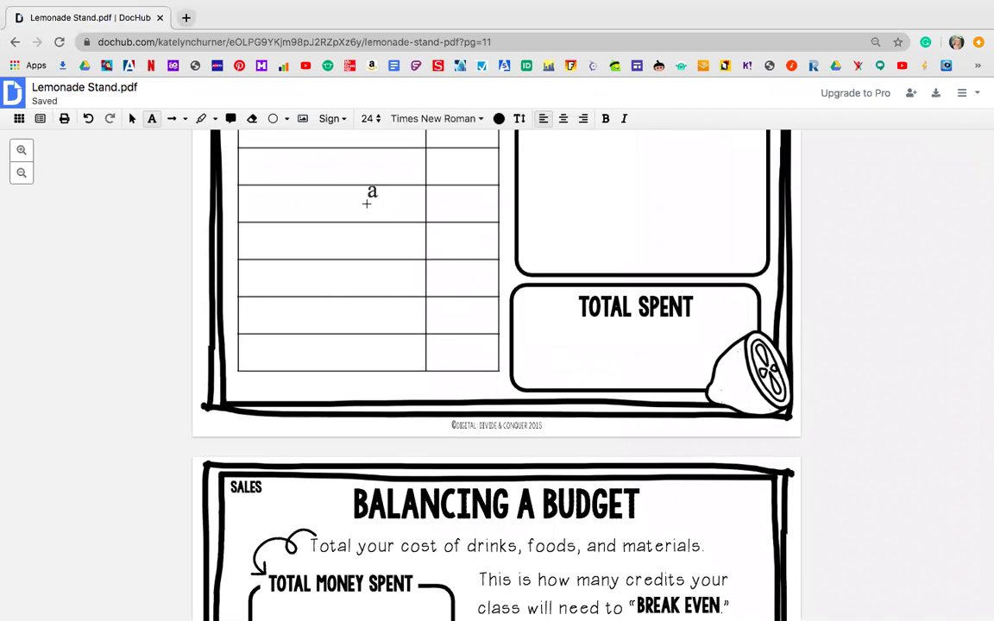
# Step: Highlight the paper cups row with its price in yellow in the Supply Needs list
pyautogui.scroll(20, 365, 204)
pyautogui.scroll(3, 365, 202)
pyautogui.scroll(-20, 366, 202)
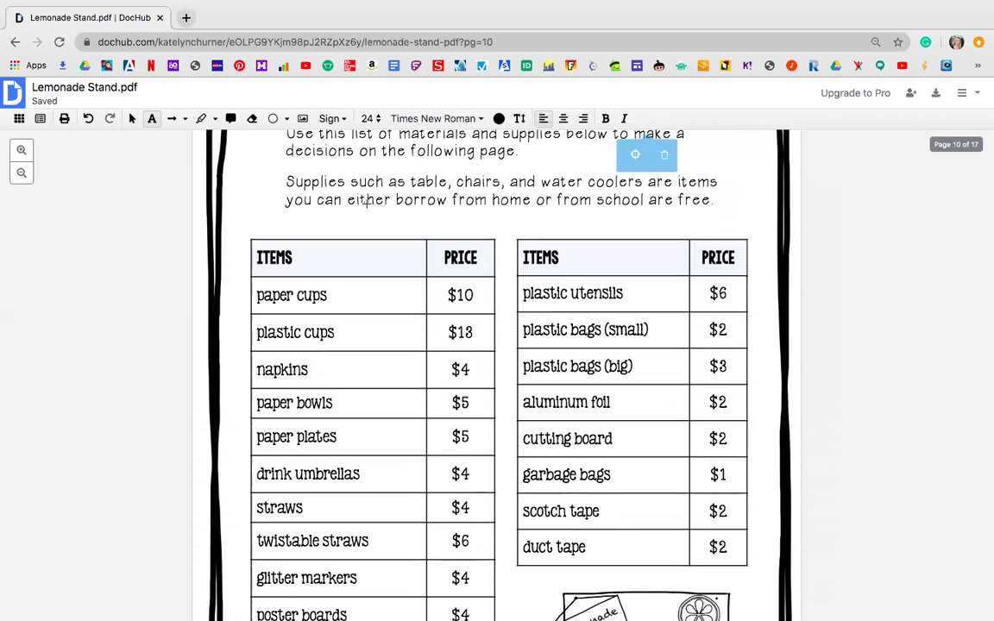
pyautogui.moveTo(256, 285); pyautogui.dragTo(491, 295)
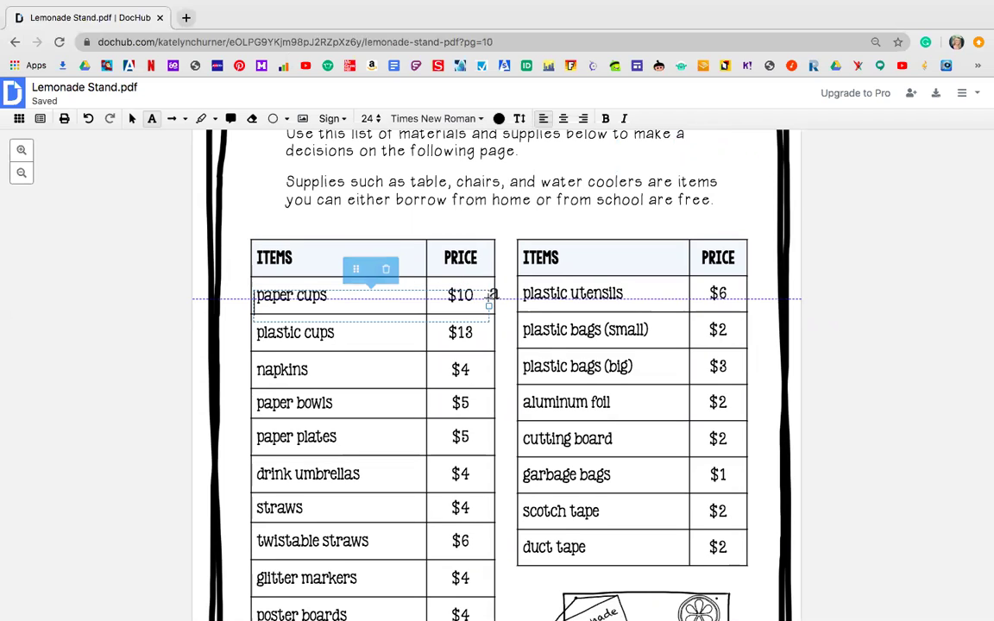
pyautogui.click(386, 271)
pyautogui.click(201, 119)
pyautogui.moveTo(251, 281); pyautogui.dragTo(488, 308)
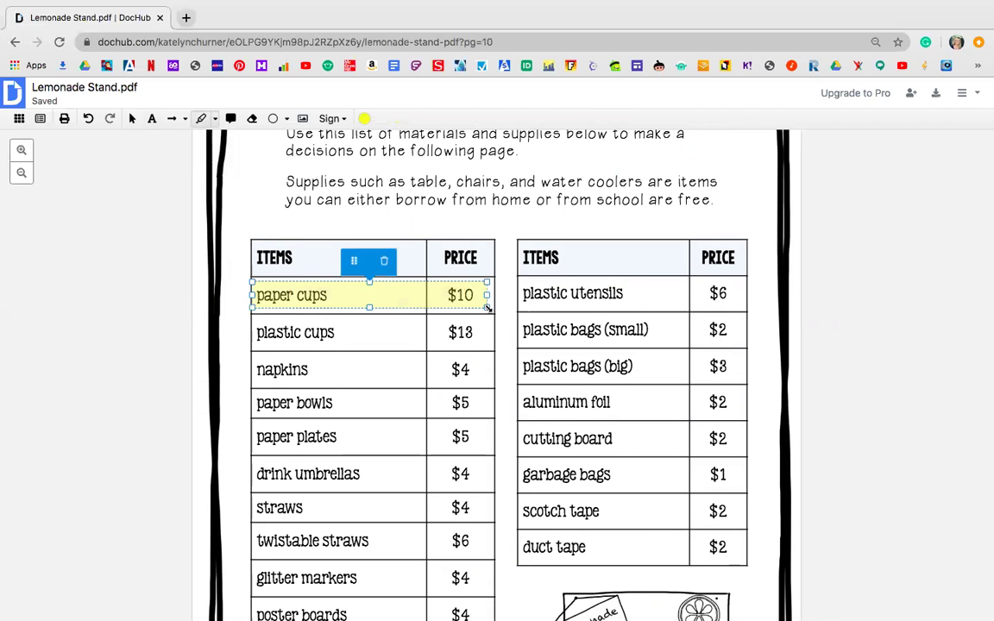
# Step: Highlight the paper bowls, cutting board and plastic bags (small) rows with their prices in the Supply Needs list
pyautogui.scroll(-2, 488, 308)
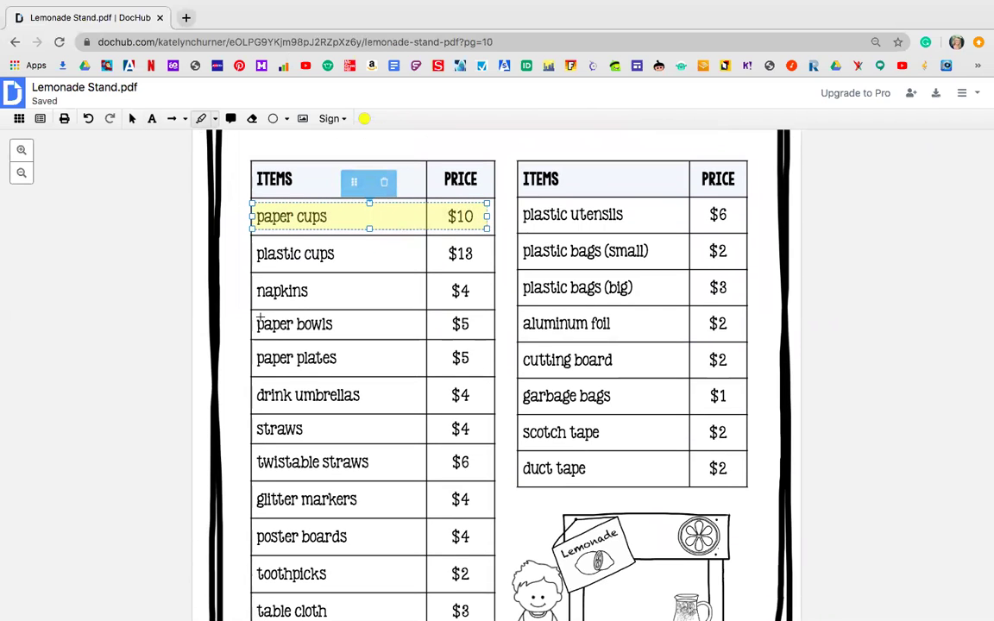
pyautogui.moveTo(252, 314)
pyautogui.mouseDown()
pyautogui.moveTo(481, 332)
pyautogui.moveTo(552, 367)
pyautogui.moveTo(739, 372)
pyautogui.mouseUp()
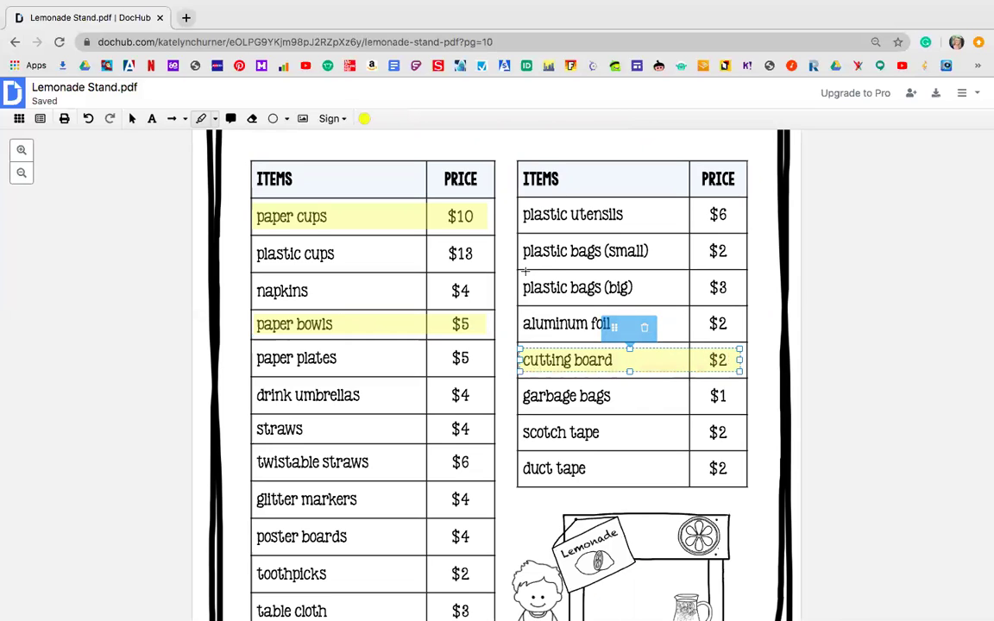
pyautogui.moveTo(522, 238); pyautogui.dragTo(733, 264)
# Step: Highlight the glitter markers, poster boards and twistable straws rows with their prices in the Supply Needs list
pyautogui.scroll(-2, 496, 367)
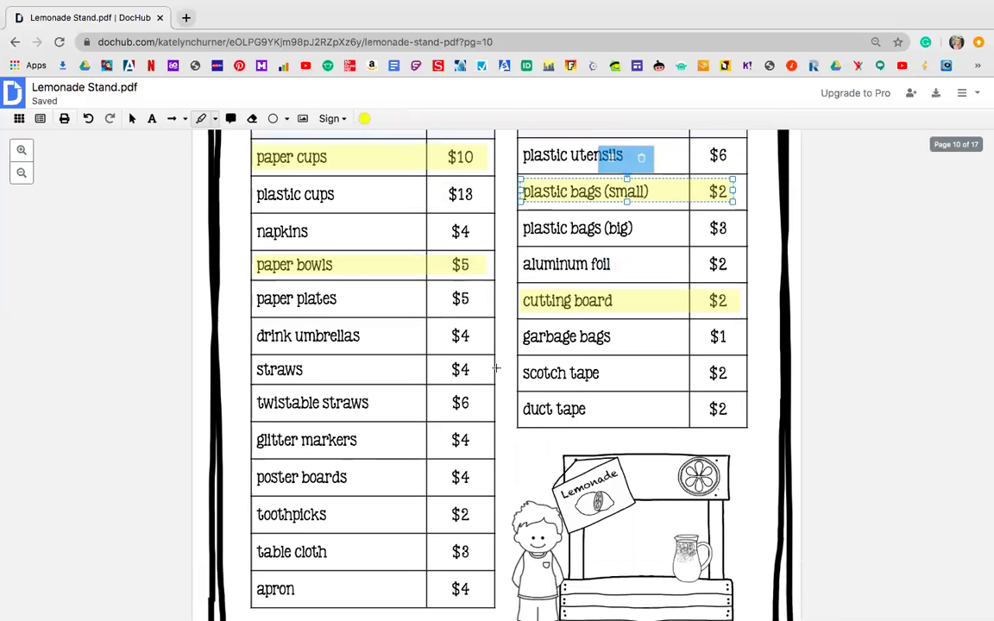
pyautogui.moveTo(262, 418); pyautogui.dragTo(485, 444)
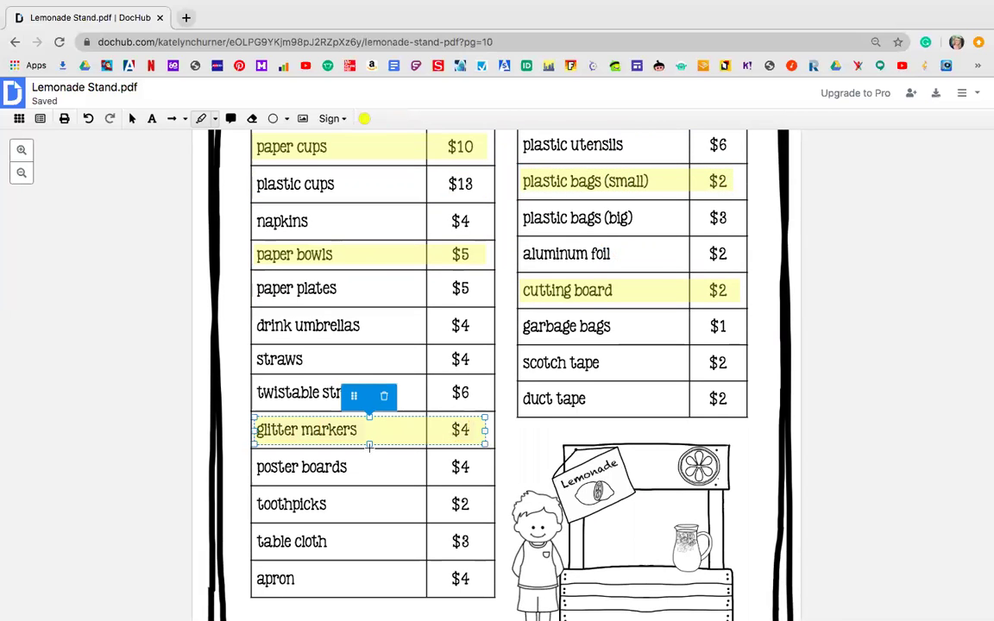
pyautogui.moveTo(254, 456); pyautogui.dragTo(483, 480)
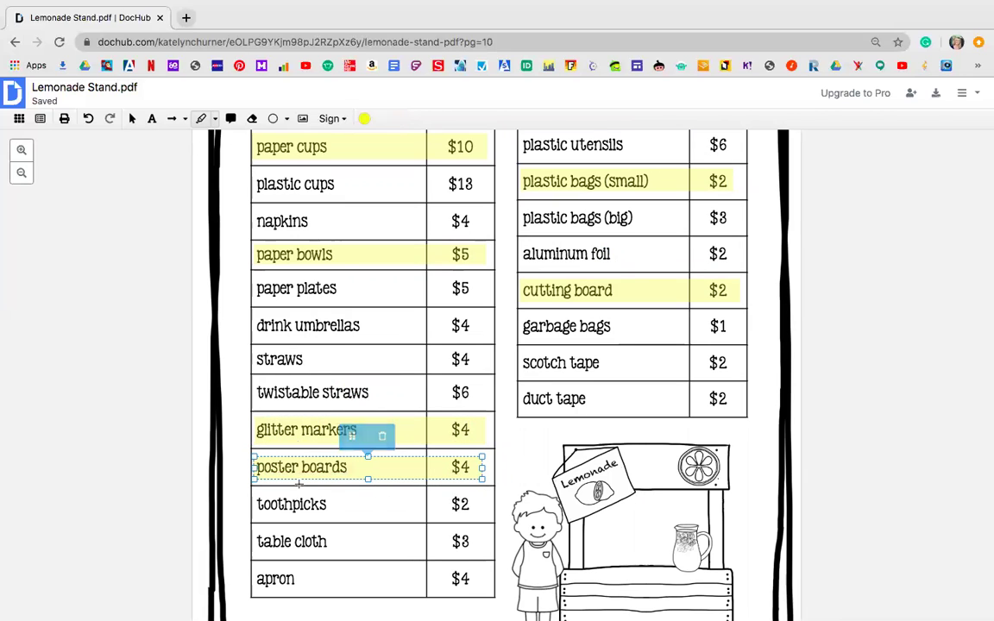
pyautogui.moveTo(254, 380); pyautogui.dragTo(488, 406)
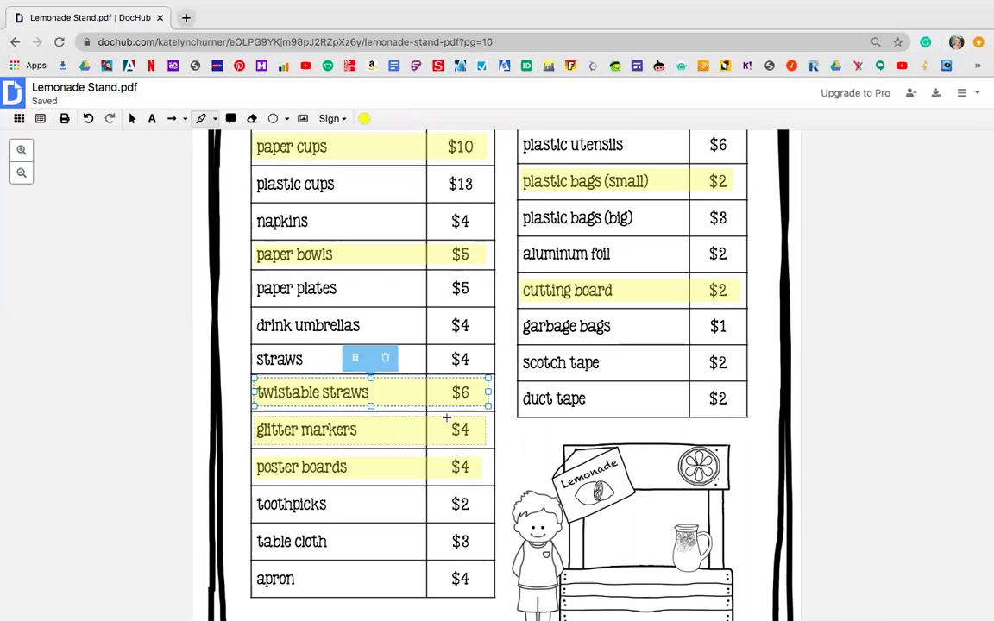
# Step: Add the text "Paper cups" in the first row of the Supply Picks worksheet's Supplies column
pyautogui.scroll(-5, 446, 418)
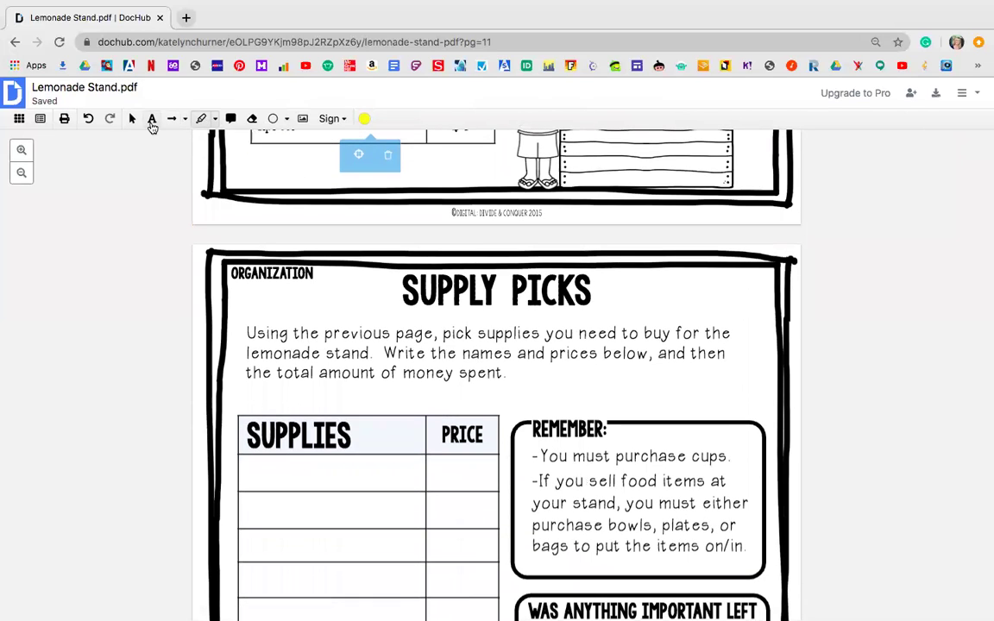
pyautogui.click(152, 121)
pyautogui.click(299, 473)
pyautogui.write('Paper ')
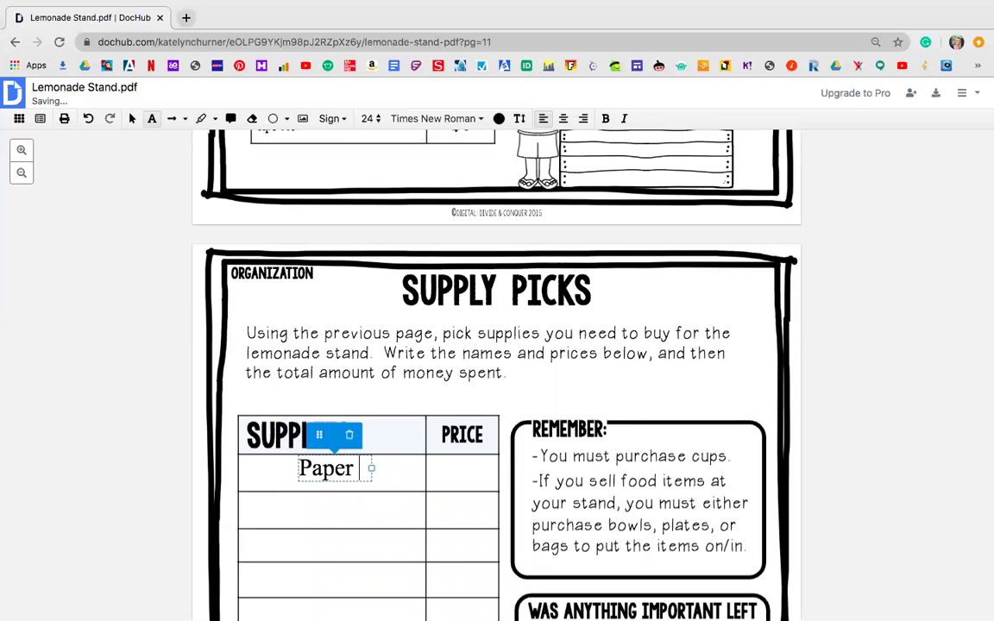
pyautogui.write('cups')
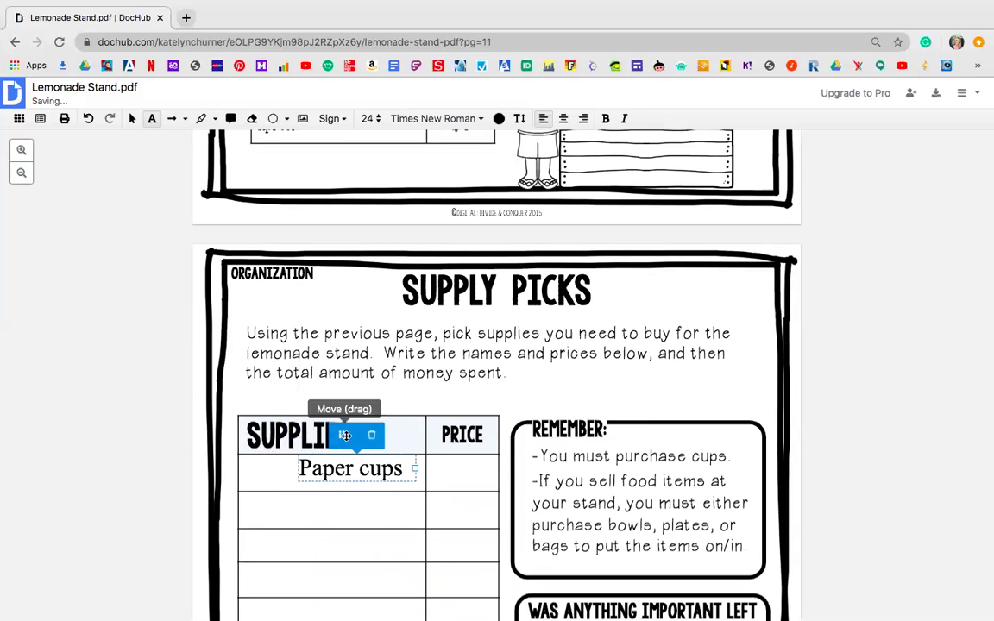
# Step: Enter $10 as the price in the paper cups row of the Supply Picks table
pyautogui.scroll(5, 354, 437)
pyautogui.scroll(-5, 358, 438)
pyautogui.click(444, 377)
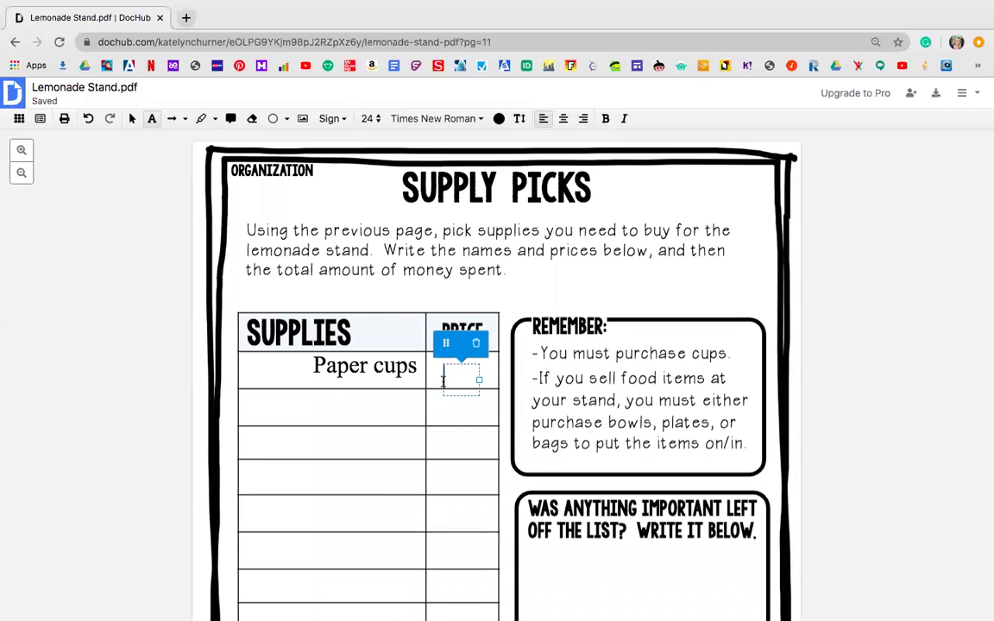
pyautogui.write('$1')
pyautogui.write('9')
pyautogui.press('BackSpace')
pyautogui.write('0')
# Step: Add "Paper Bowls" in the second Supplies row and position it inside the cell
pyautogui.scroll(5, 442, 384)
pyautogui.scroll(3, 442, 384)
pyautogui.scroll(-6, 444, 381)
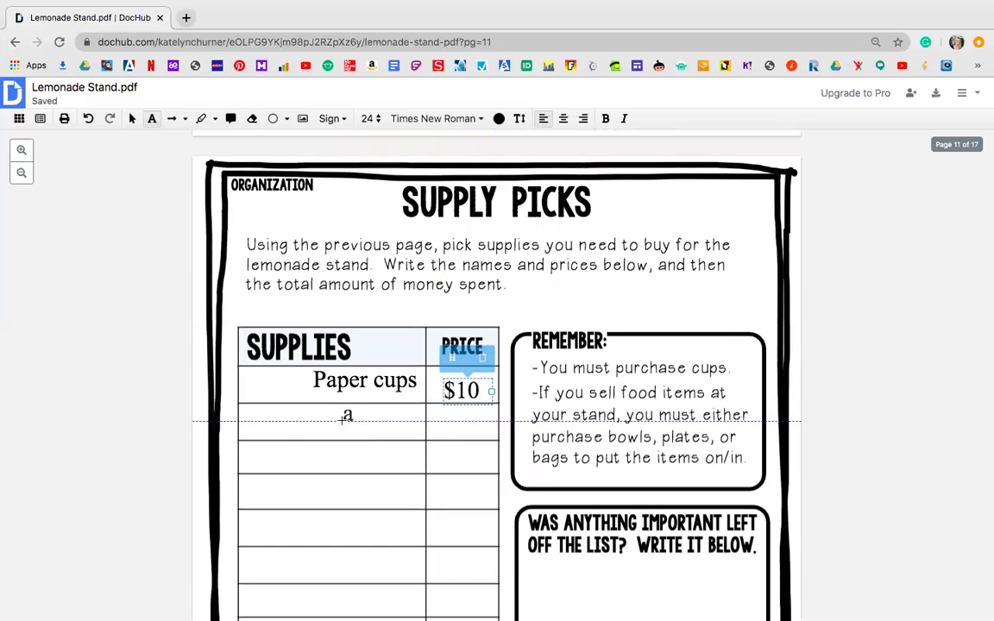
pyautogui.click(345, 417)
pyautogui.write('Paper Bow')
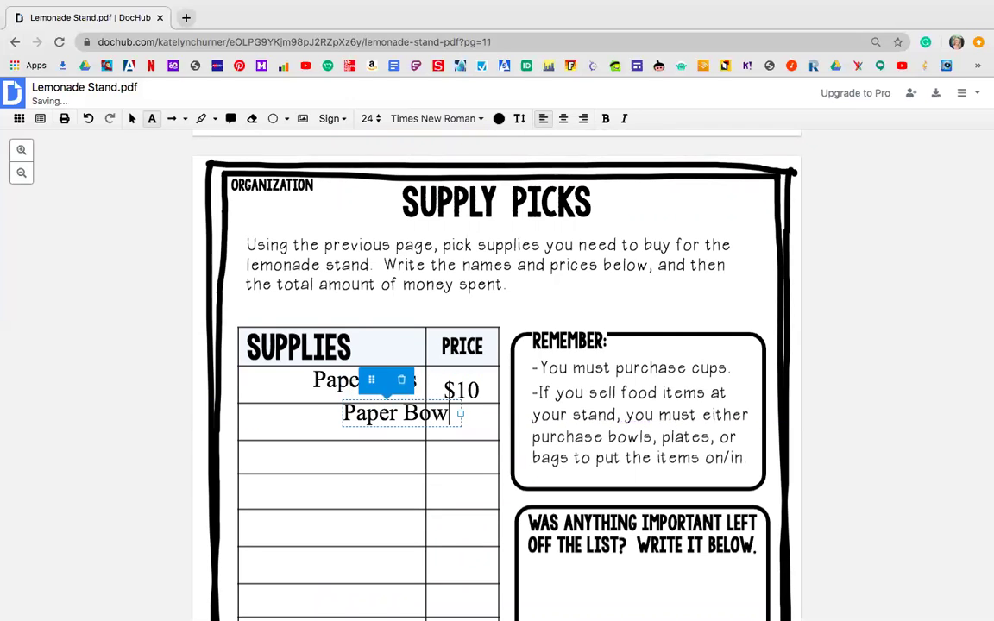
pyautogui.write('ls')
pyautogui.moveTo(392, 380); pyautogui.dragTo(334, 391)
# Step: Enter $5 as the price in the Paper Bowls row of the Supply Picks table
pyautogui.scroll(10, 333, 388)
pyautogui.scroll(-5, 335, 387)
pyautogui.click(445, 483)
pyautogui.write('a')
pyautogui.press('BackSpace')
pyautogui.write('$5')
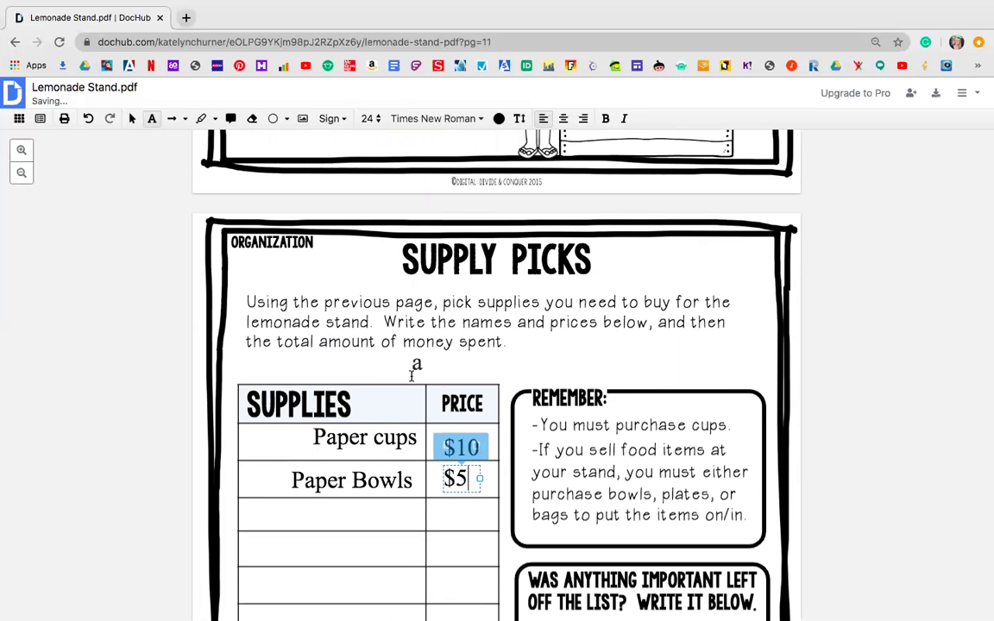
# Step: List "Ice Machine" and "Stickers" on separate lines in the box for important items left off the list
pyautogui.scroll(-3, 414, 360)
pyautogui.scroll(-2, 344, 328)
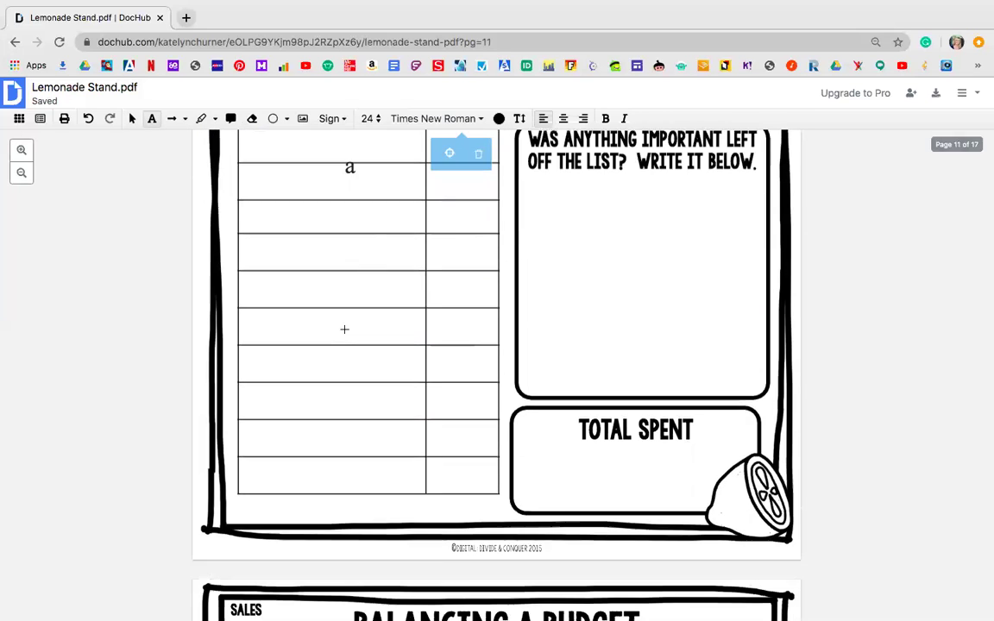
pyautogui.scroll(2, 345, 328)
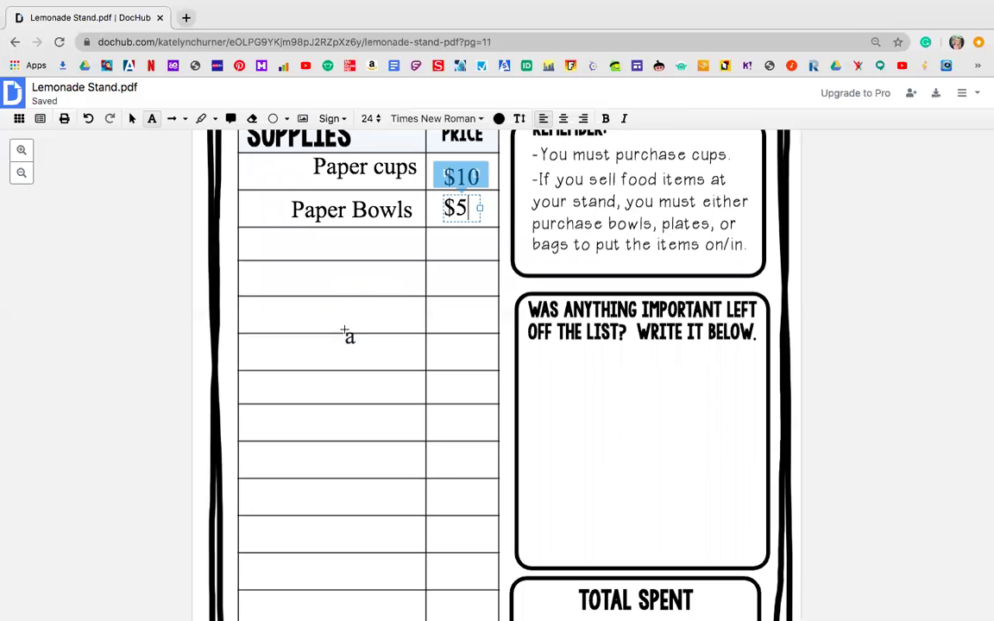
pyautogui.scroll(2, 347, 298)
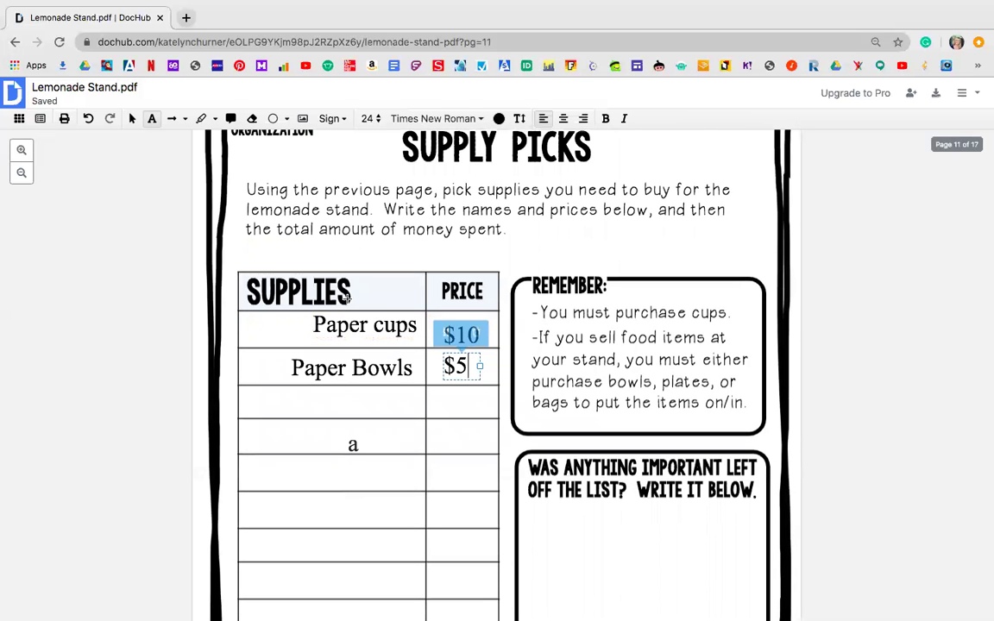
pyautogui.scroll(-3, 347, 297)
pyautogui.click(555, 345)
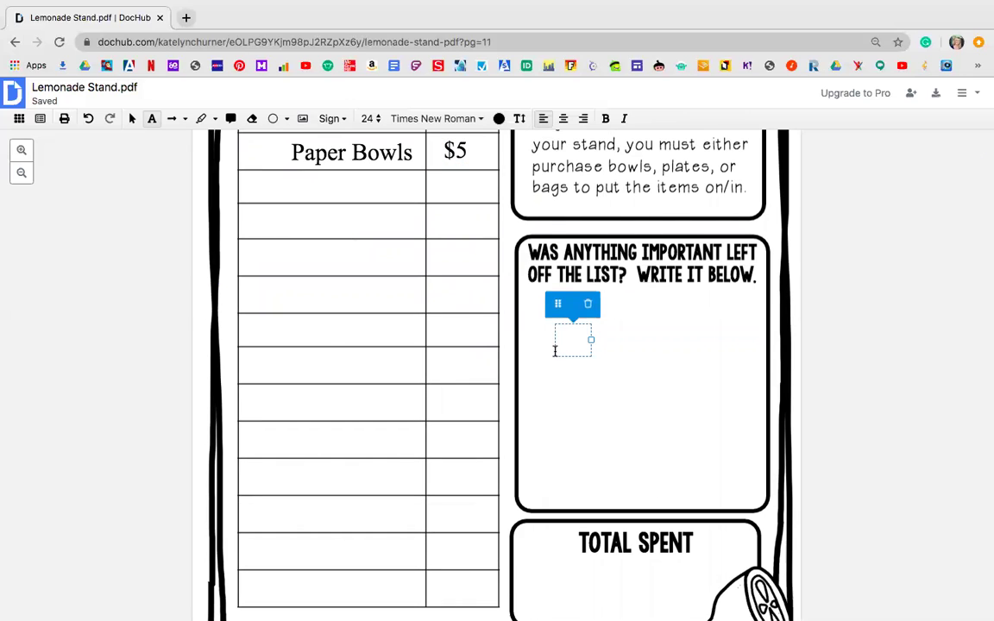
pyautogui.write('Ice Machin')
pyautogui.press('BackSpace')
pyautogui.write('ine')
pyautogui.press('Return')
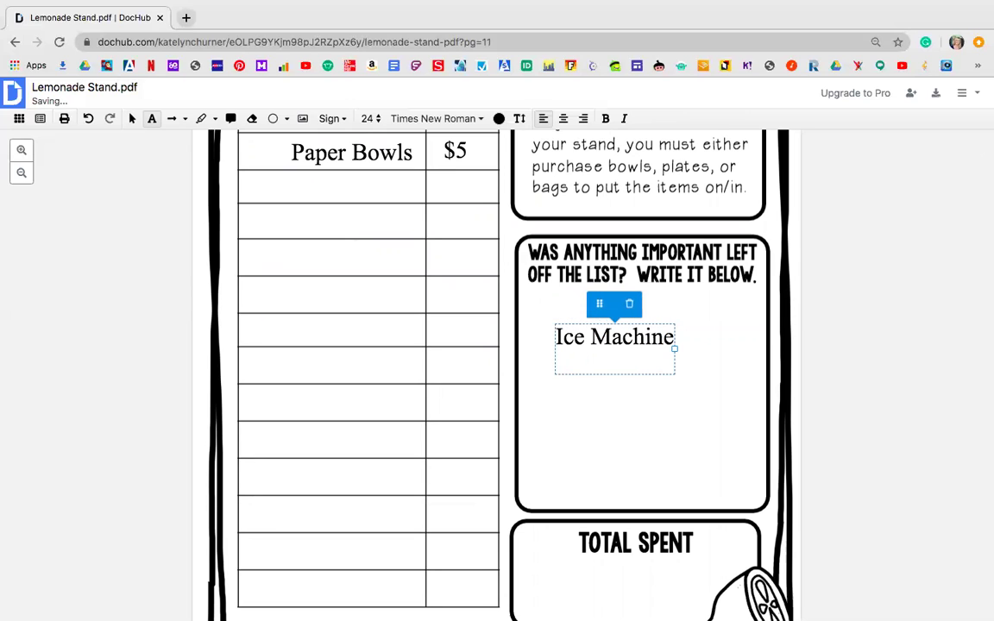
pyautogui.write('Stickers')
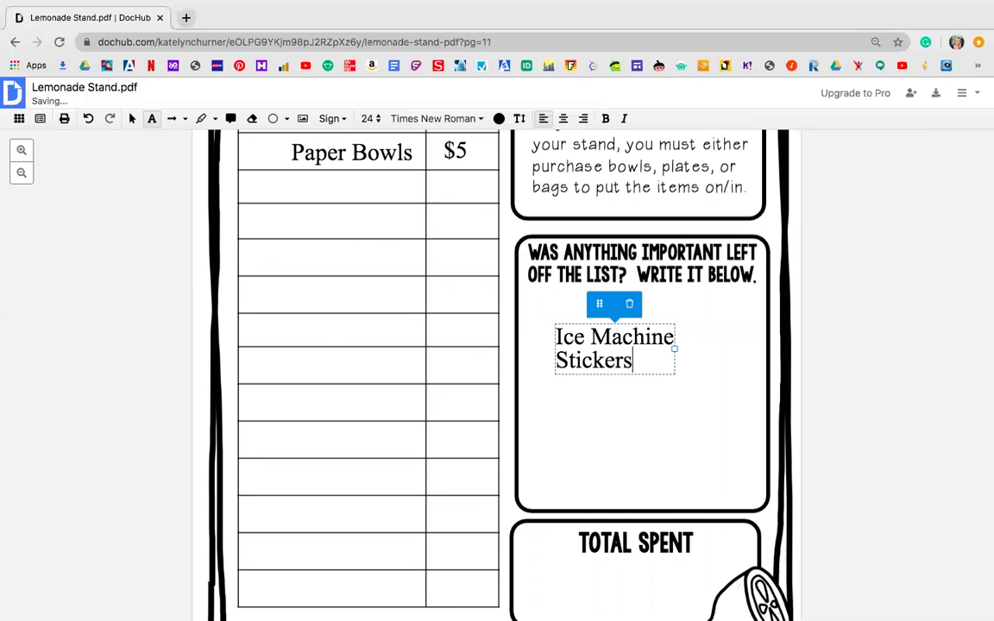
# Step: Highlight the Price column of the Supply Picks table in yellow from the paper cups row downward
pyautogui.scroll(-3, 572, 371)
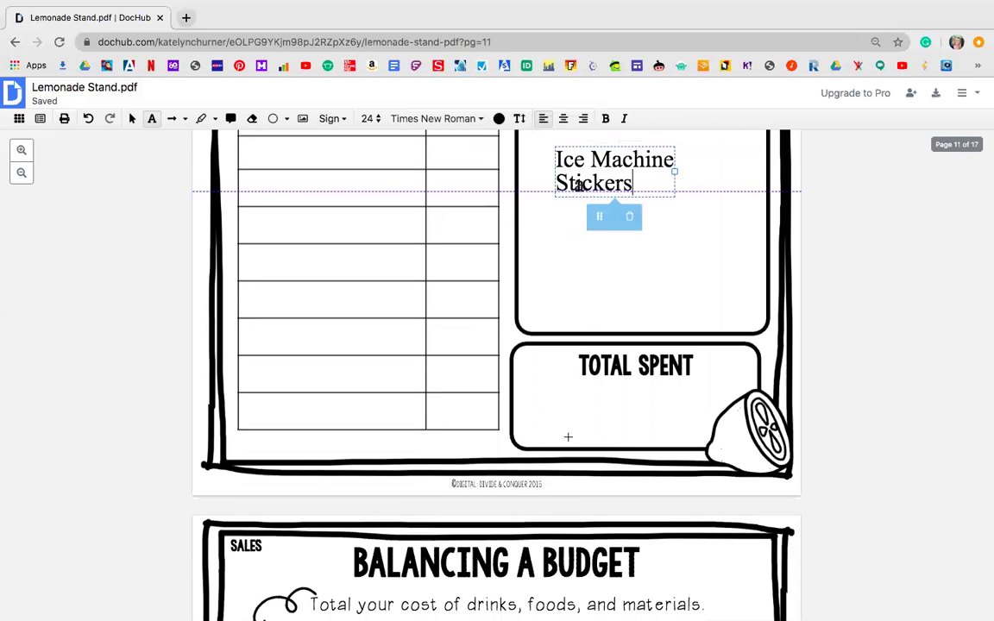
pyautogui.scroll(4, 453, 381)
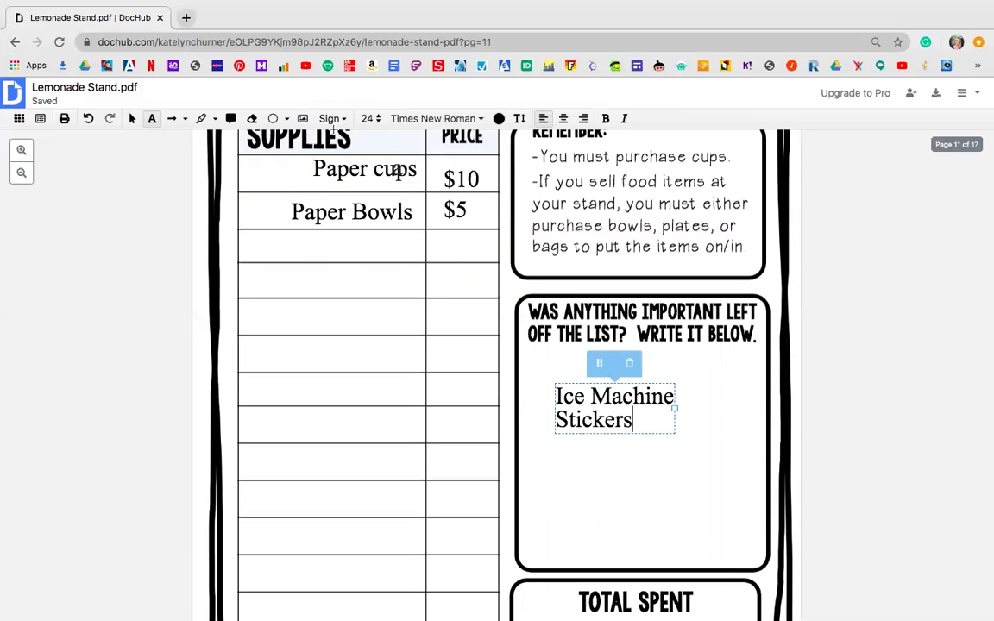
pyautogui.click(201, 118)
pyautogui.moveTo(435, 182); pyautogui.dragTo(488, 609)
# Step: Write "Write Total Here:" with "$92.00" on the line below it in the Total Spent box
pyautogui.scroll(-3, 551, 572)
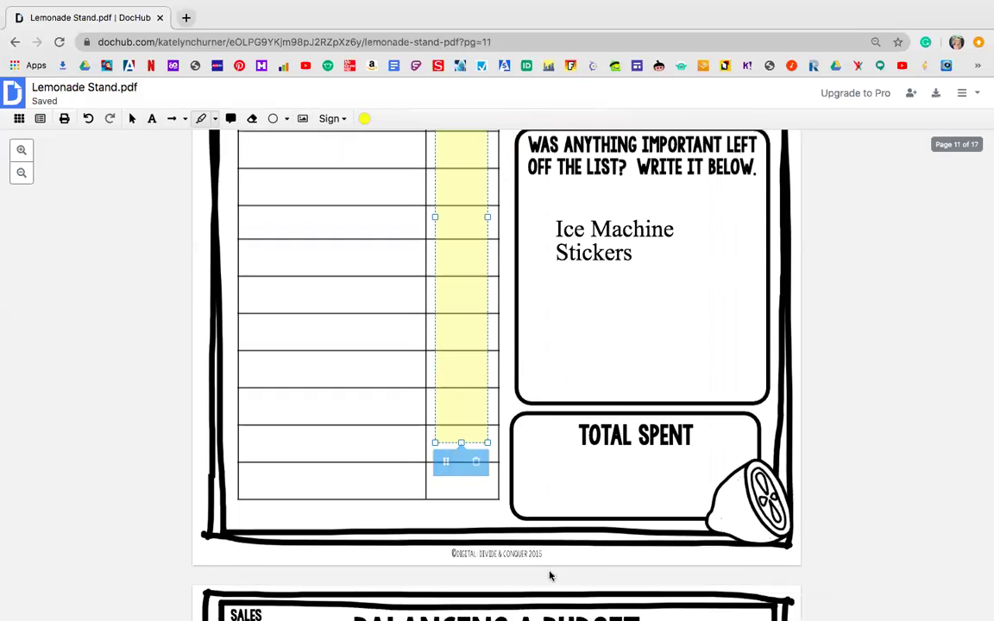
pyautogui.click(151, 118)
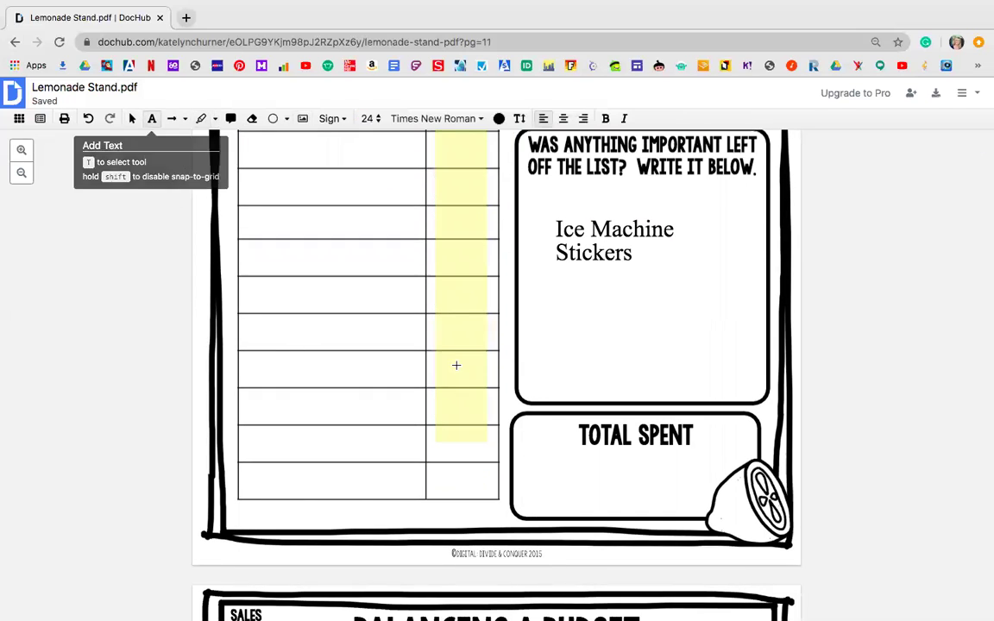
pyautogui.click(535, 473)
pyautogui.write('Writ')
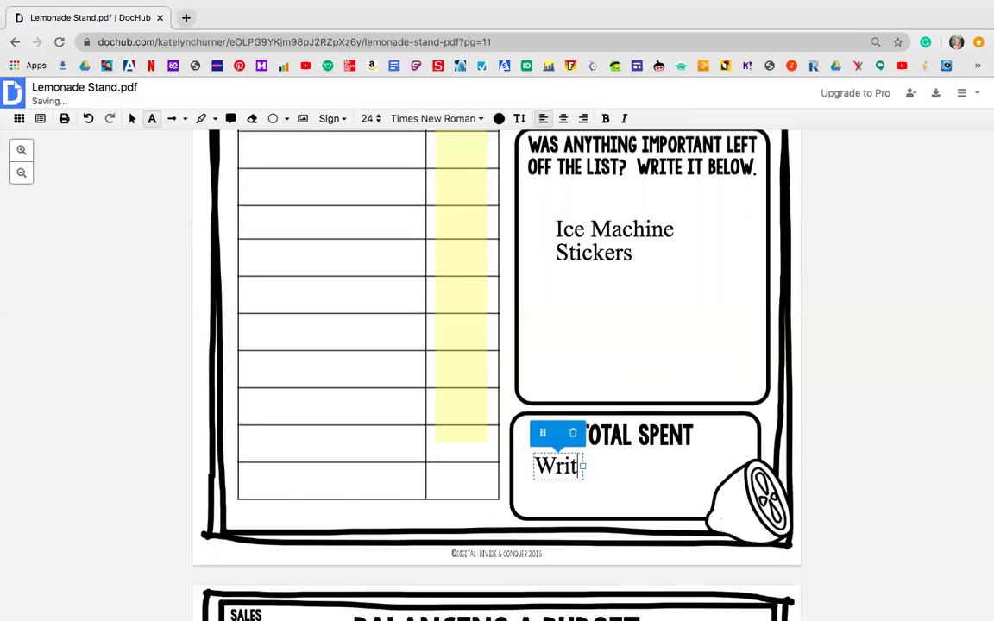
pyautogui.write('e Total ')
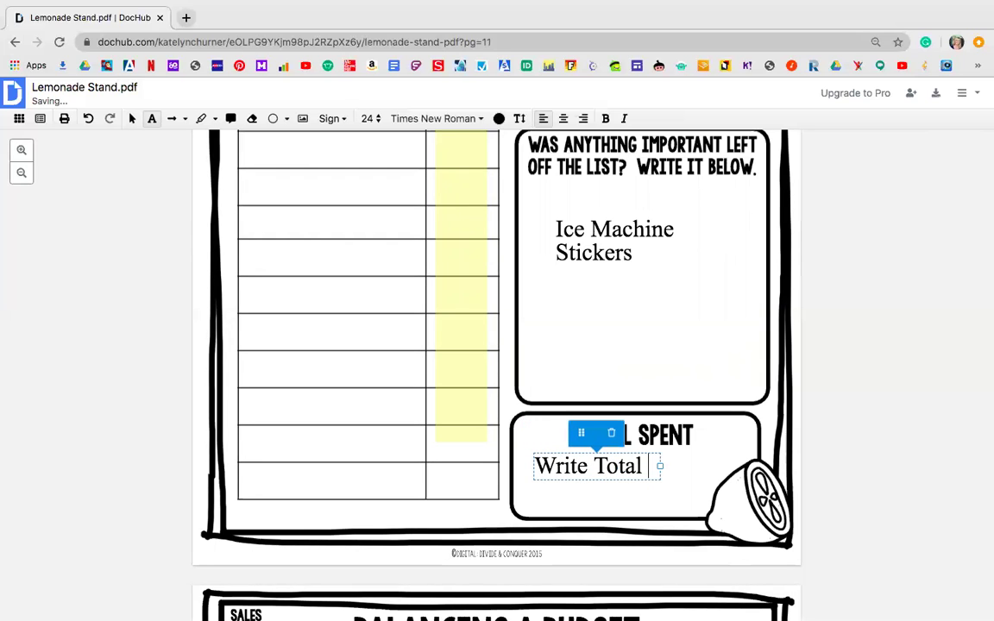
pyautogui.write('Here:')
pyautogui.press('Return')
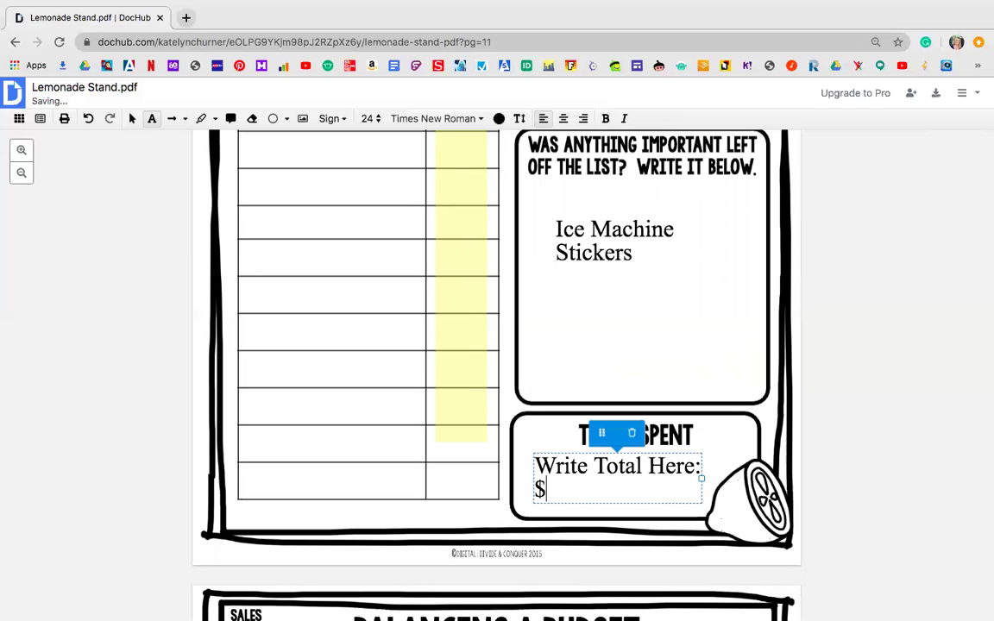
pyautogui.write('$92.00')
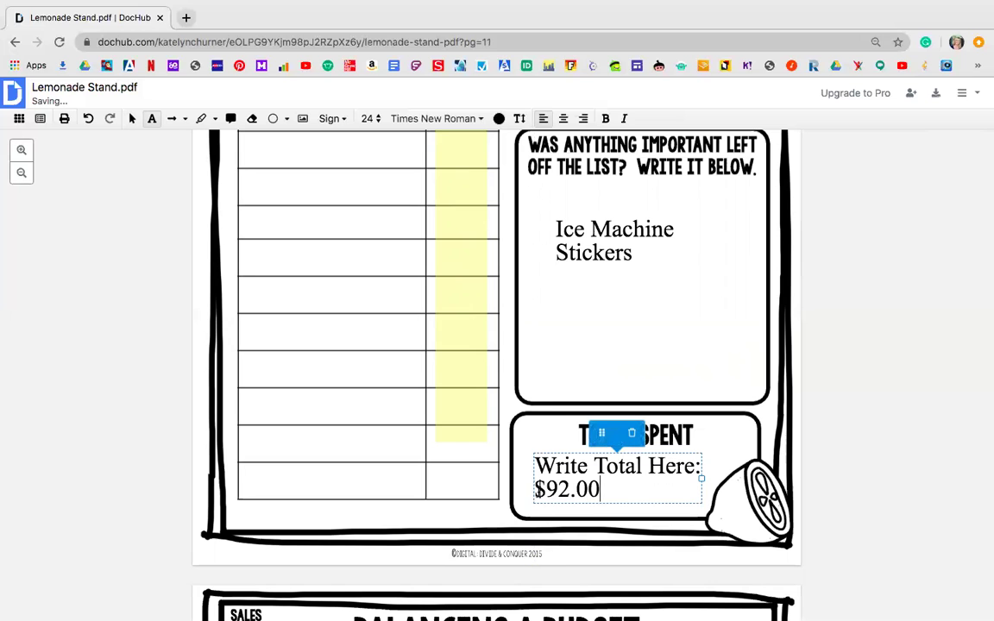
# Step: Add "total of food/drink items" on two lines inside the Total Money Spent box of the Balancing a Budget worksheet
pyautogui.scroll(-6, 540, 487)
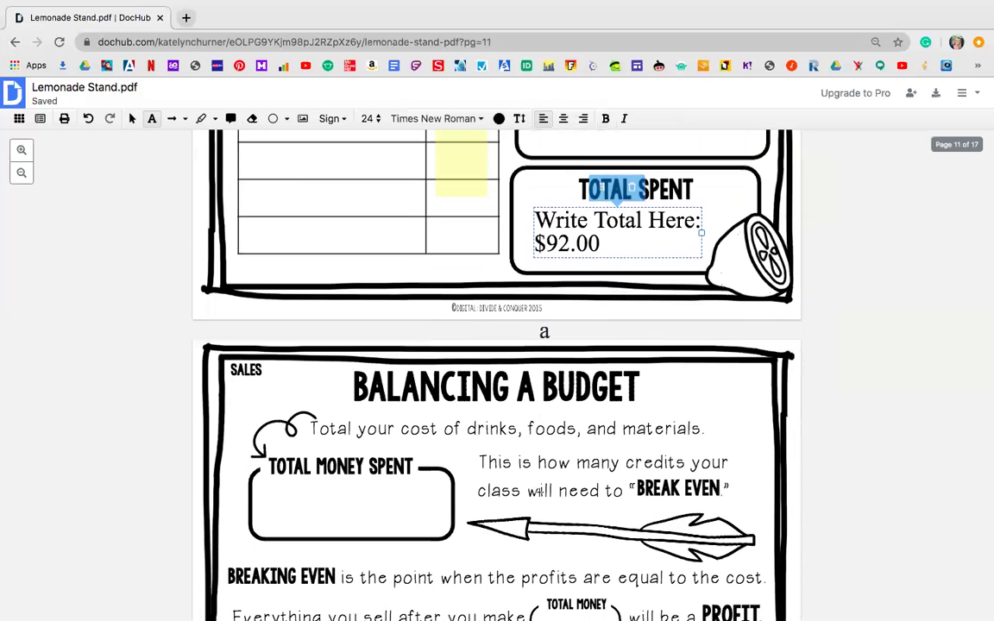
pyautogui.scroll(-5, 540, 489)
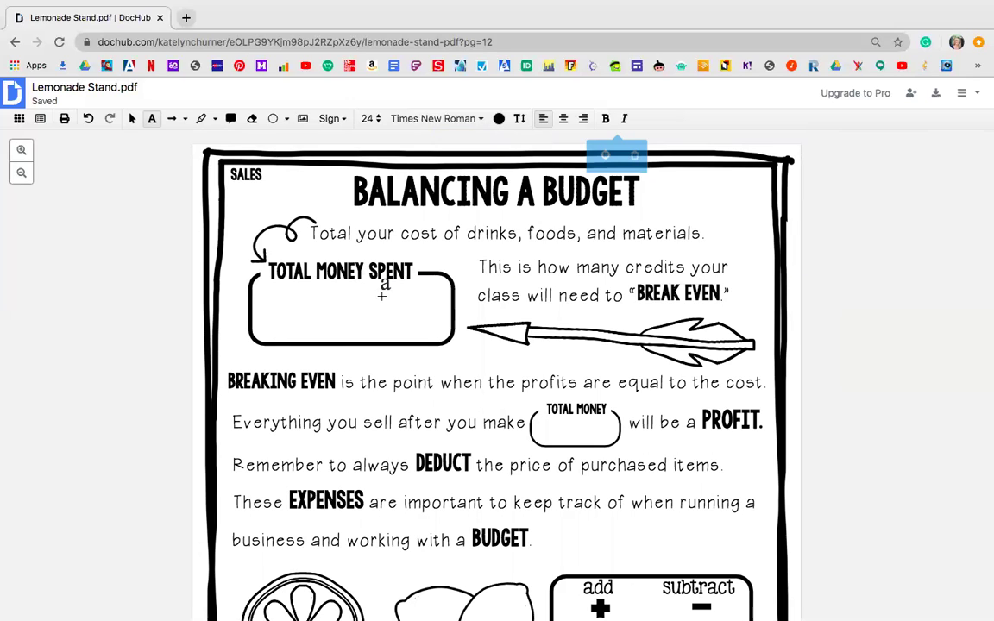
pyautogui.click(276, 296)
pyautogui.moveTo(273, 246); pyautogui.dragTo(277, 265)
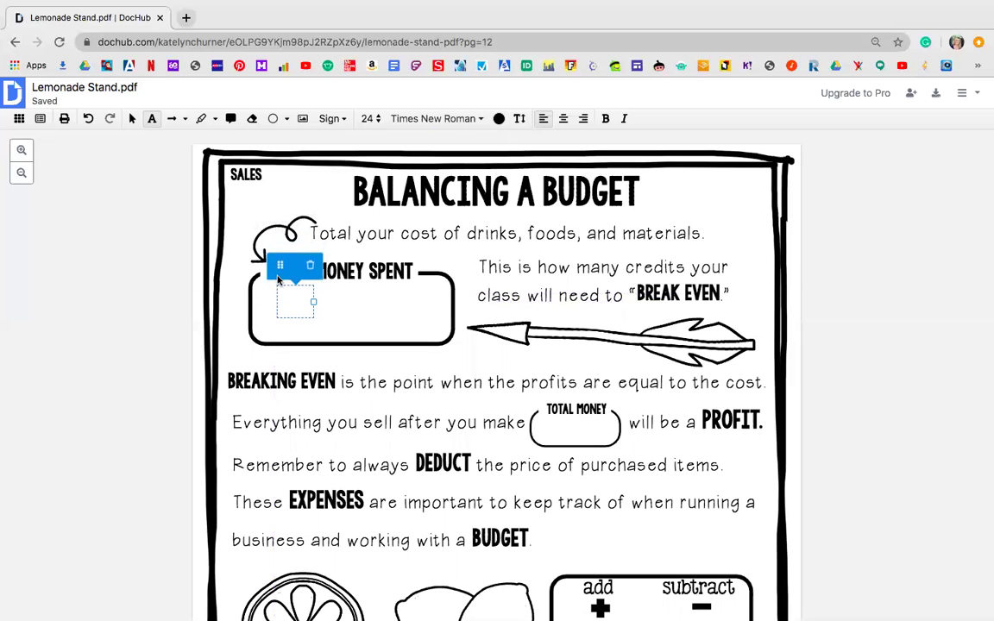
pyautogui.write('total of fo')
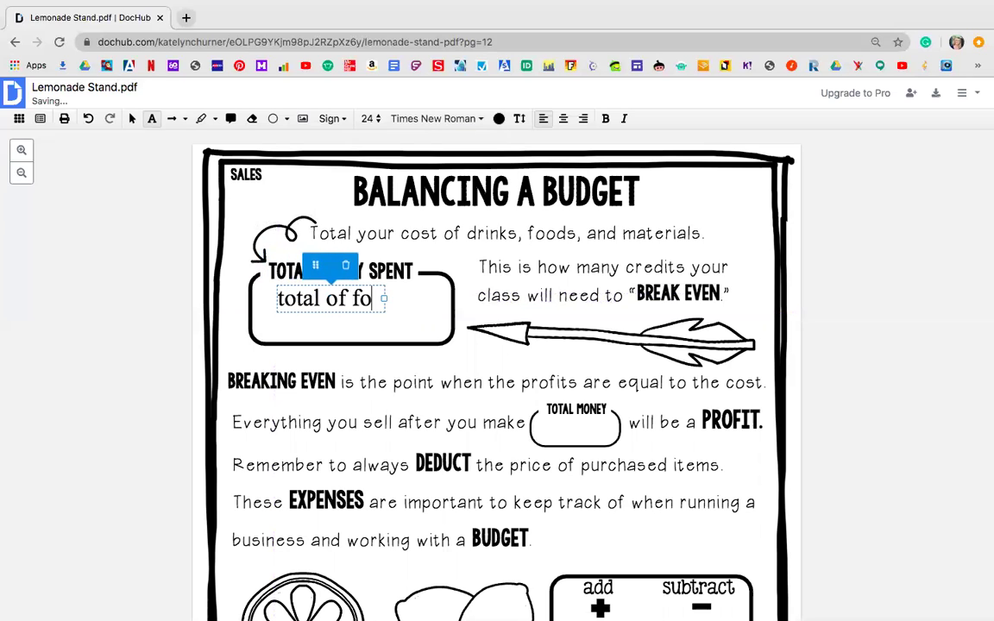
pyautogui.write('od/drin')
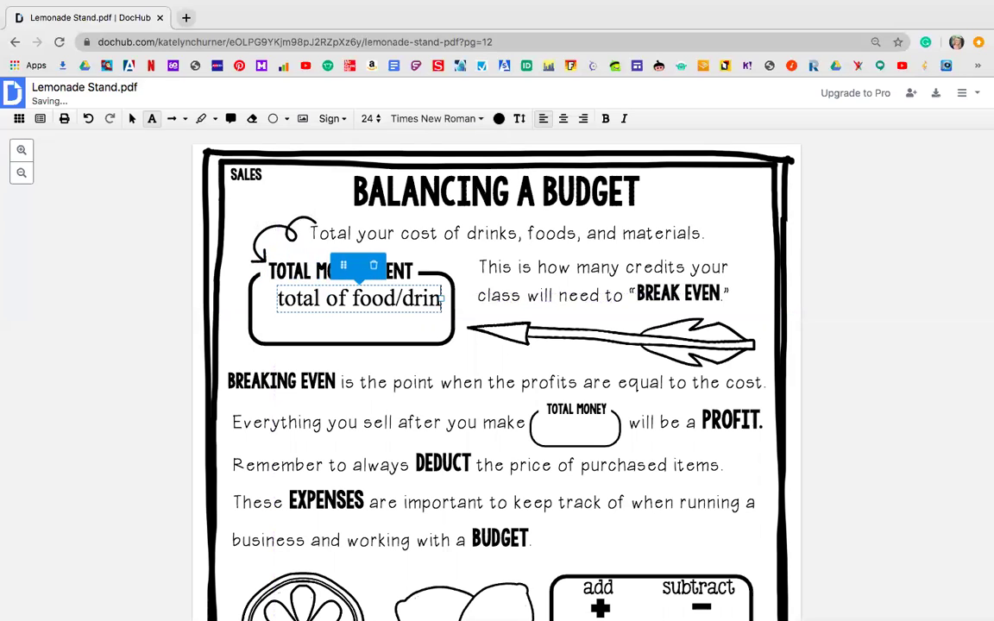
pyautogui.write('k items')
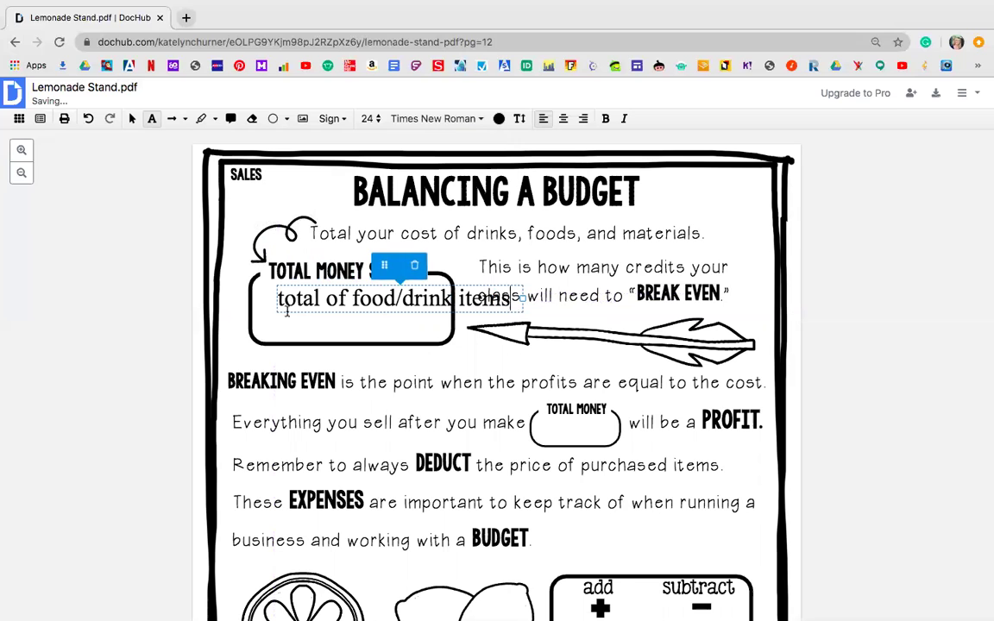
pyautogui.moveTo(375, 269); pyautogui.dragTo(331, 269)
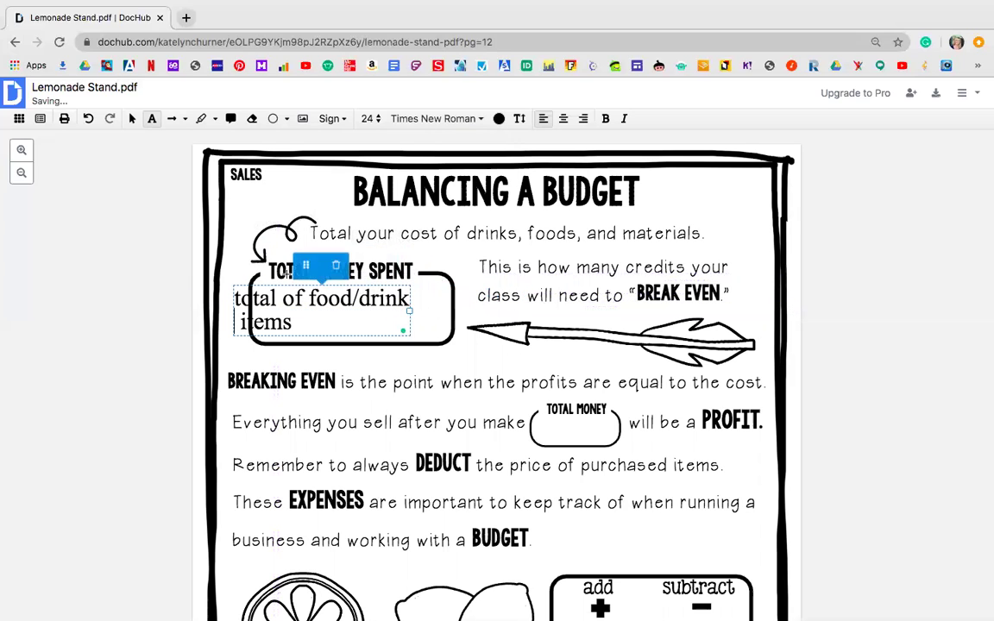
pyautogui.moveTo(301, 266); pyautogui.dragTo(326, 264)
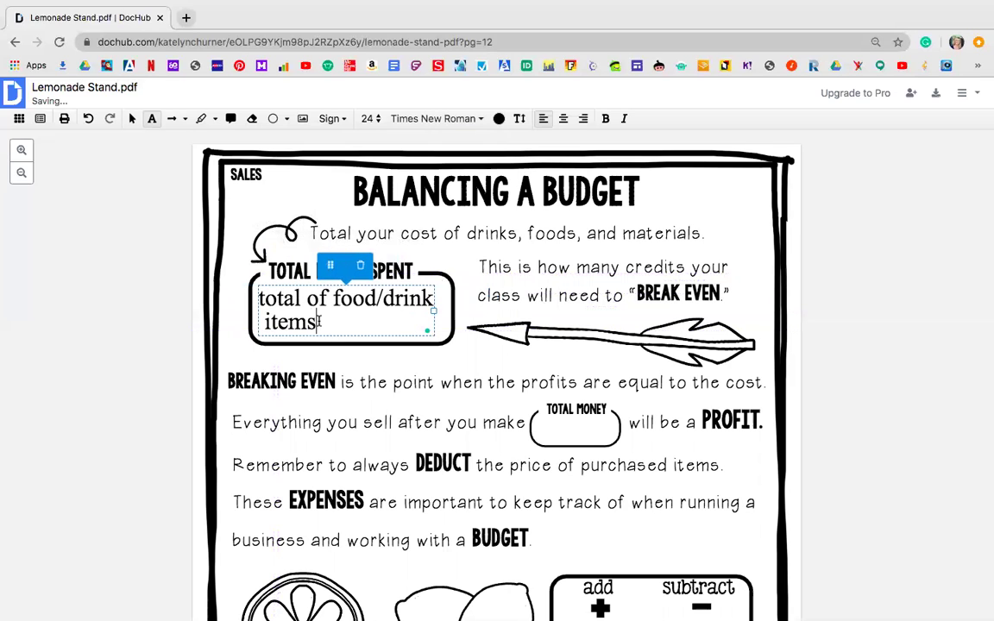
# Step: Append "PLUS Material items." to the text in the Total Money Spent box
pyautogui.write('PLUS')
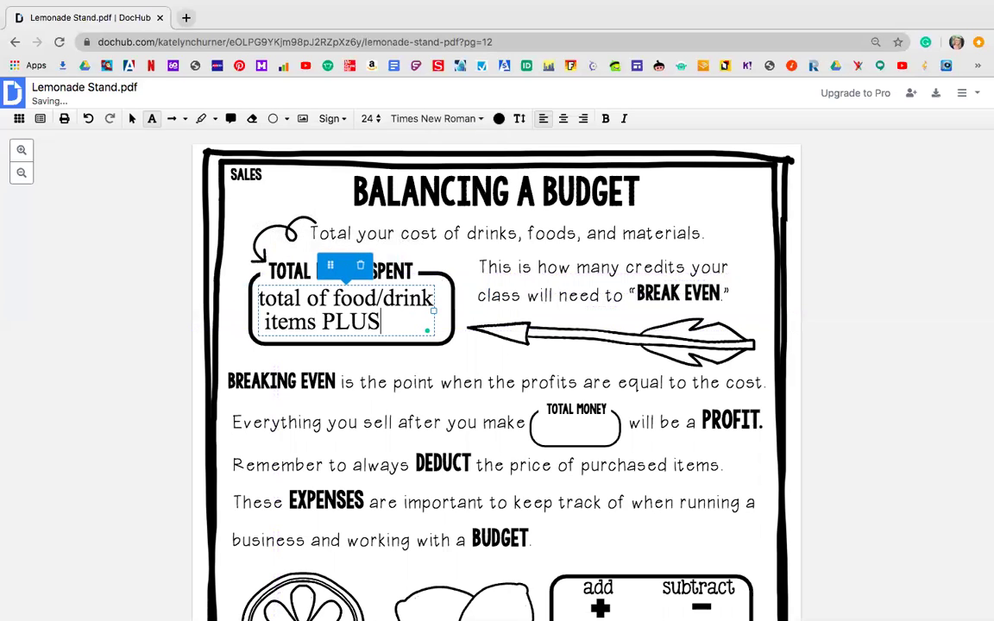
pyautogui.write(' Material')
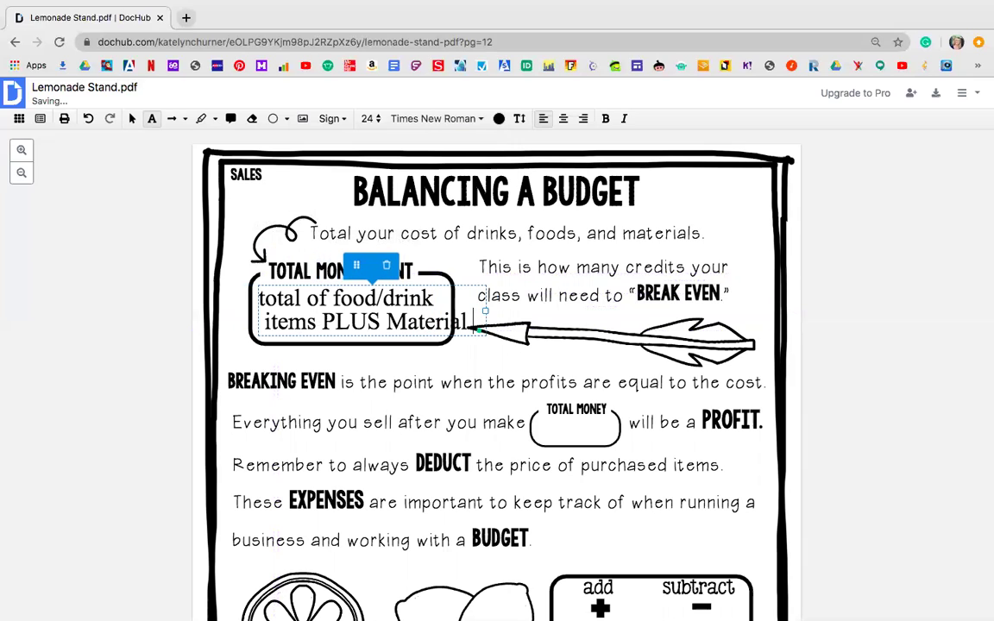
pyautogui.write(' items.')
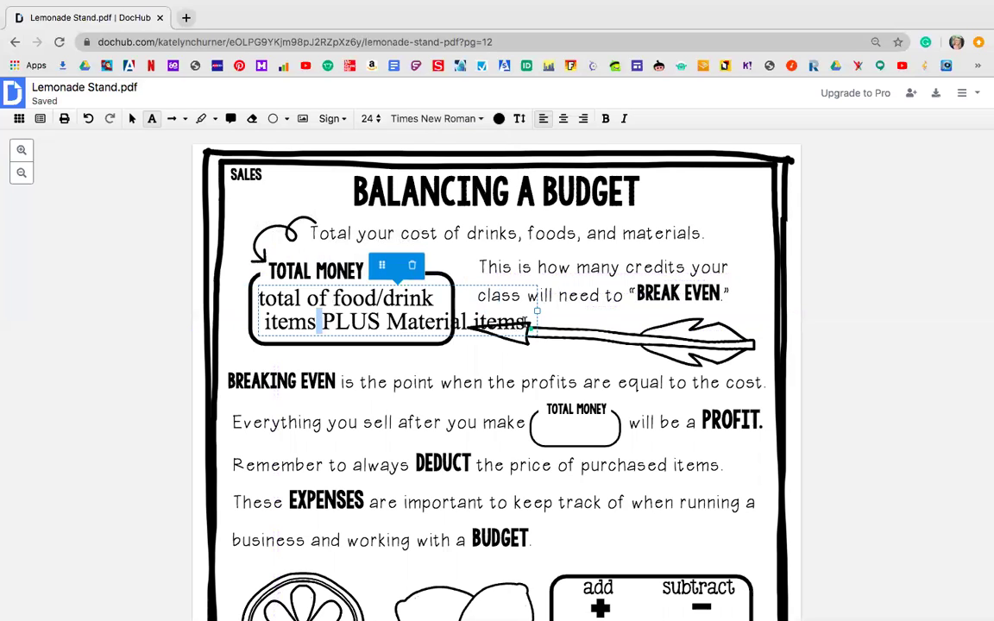
# Step: Set the Total Money Spent text to font size 14 and reposition it within the box
pyautogui.hotkey('ctrl', 'a')
pyautogui.click(365, 118)
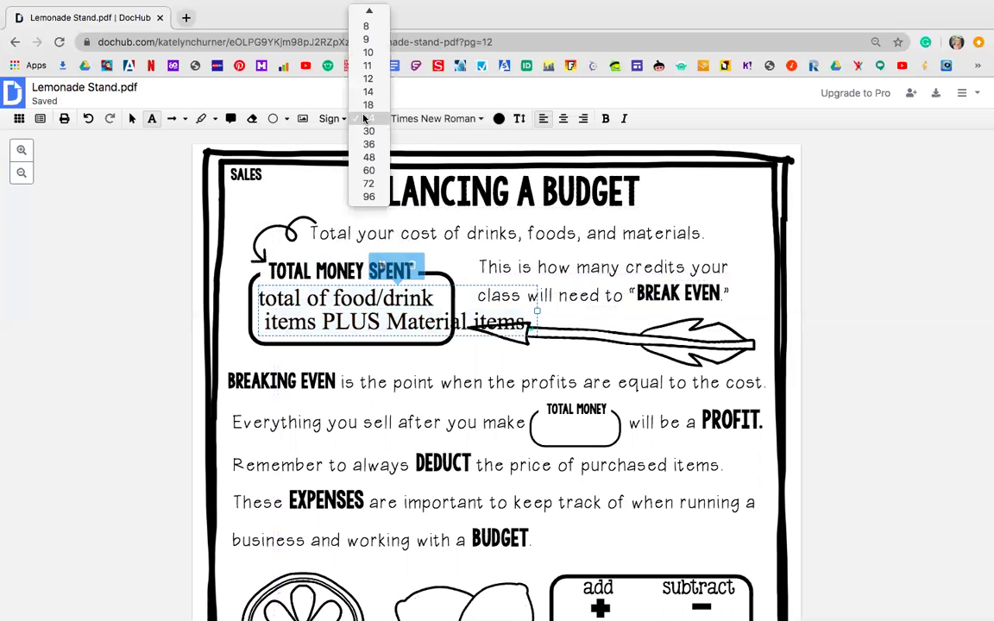
pyautogui.click(368, 91)
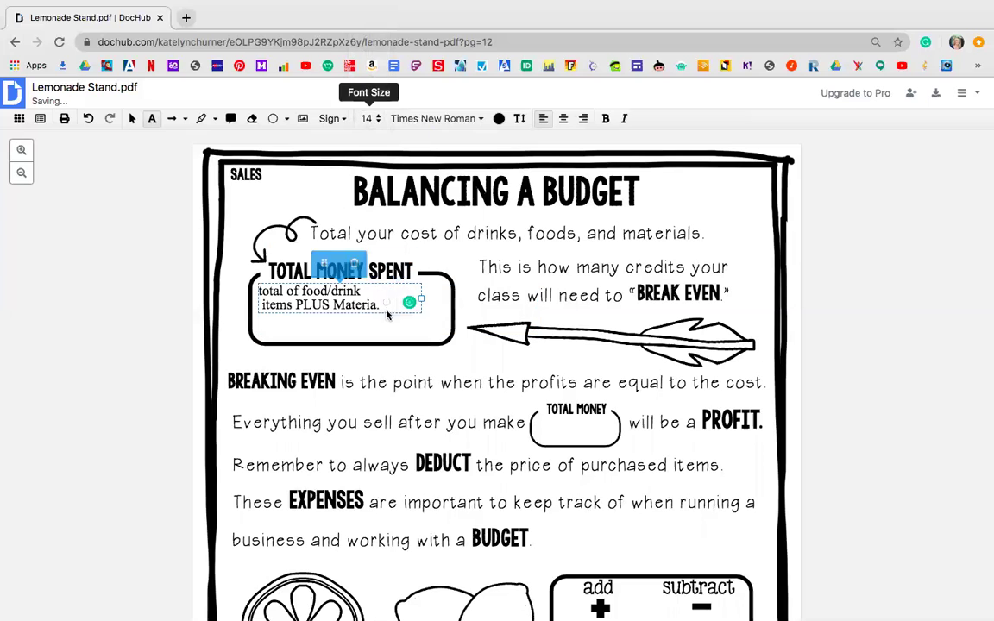
pyautogui.moveTo(328, 260)
pyautogui.mouseDown()
pyautogui.moveTo(348, 262)
pyautogui.moveTo(332, 263)
pyautogui.mouseUp()
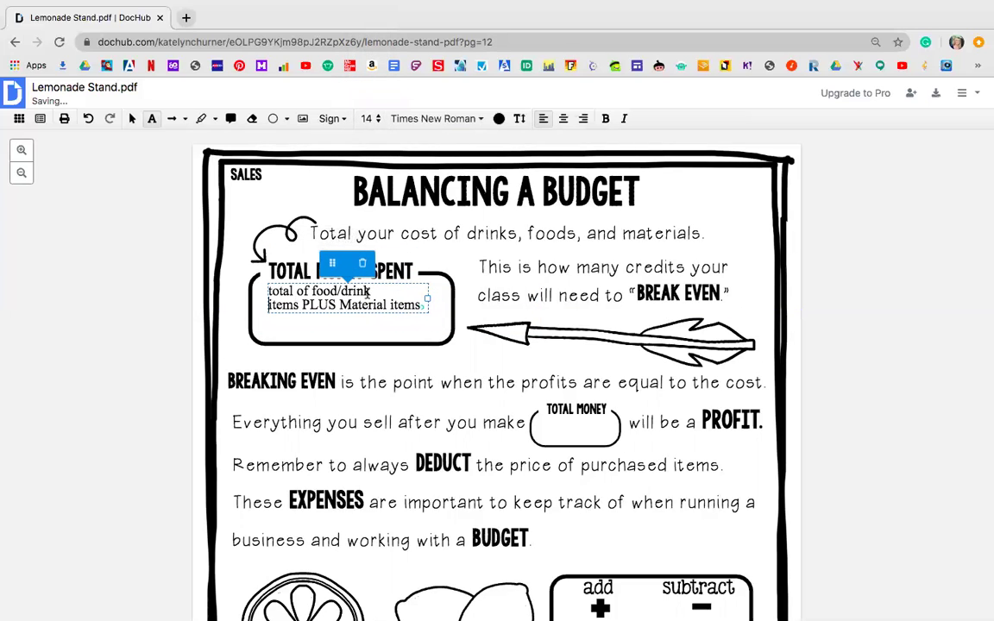
# Step: Copy the "$ 156.00" amount from the Total Spent box on page 9, just before the Supply Needs page
pyautogui.scroll(15, 384, 296)
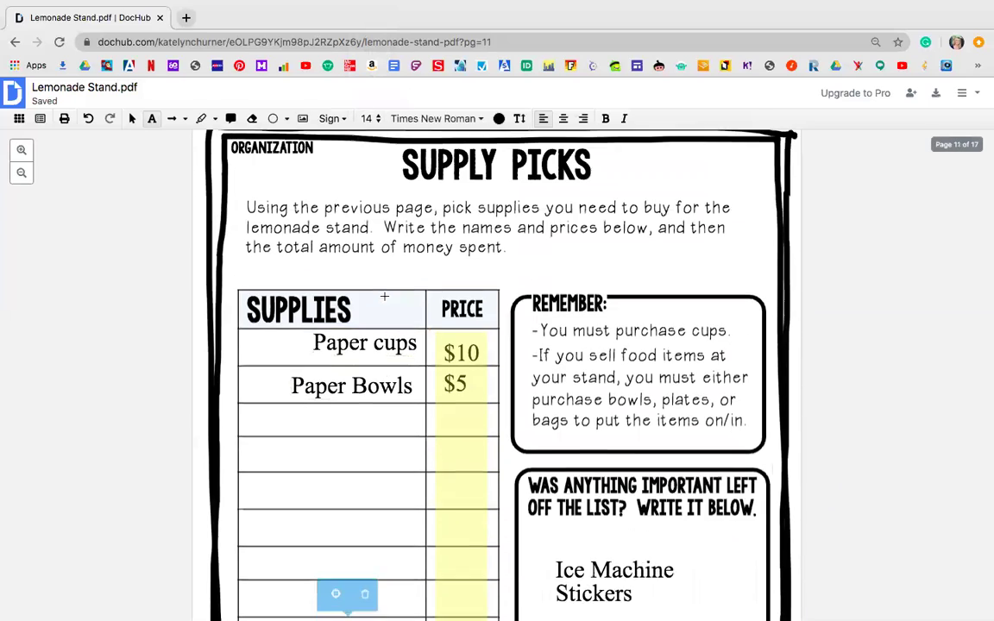
pyautogui.scroll(10, 384, 295)
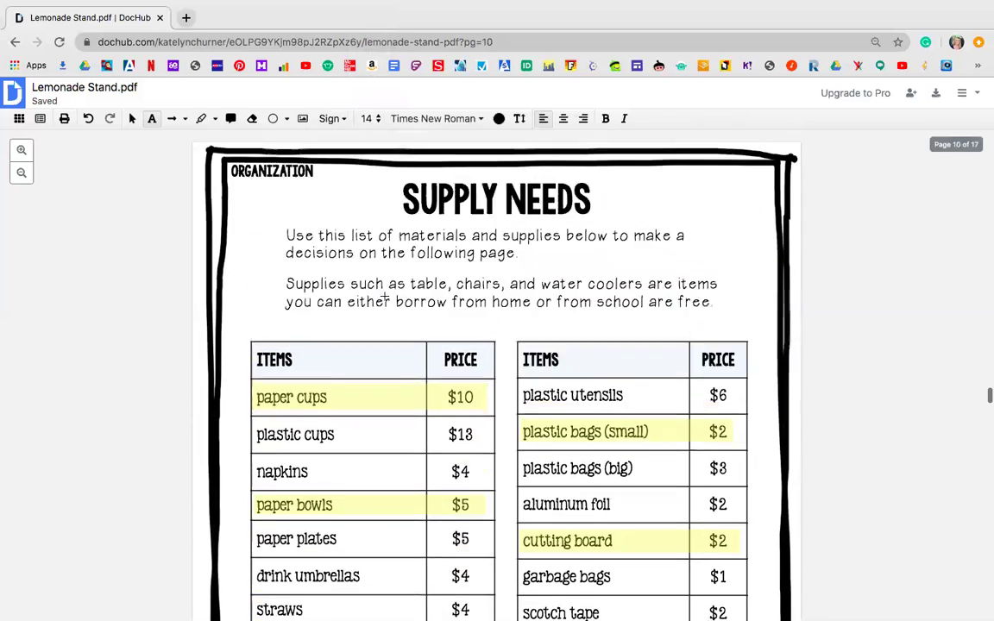
pyautogui.scroll(5, 385, 297)
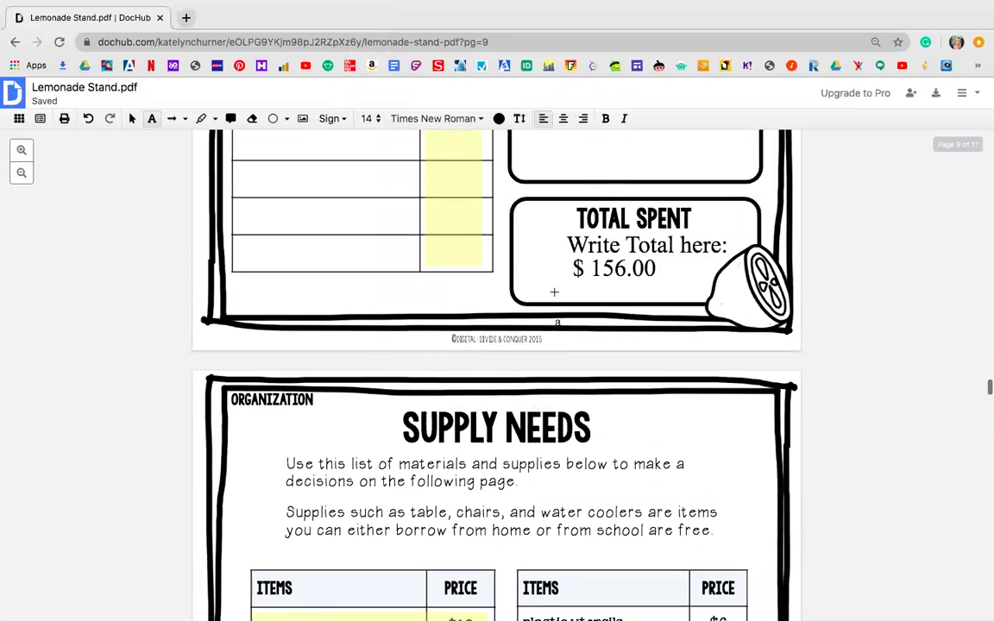
pyautogui.click(659, 408)
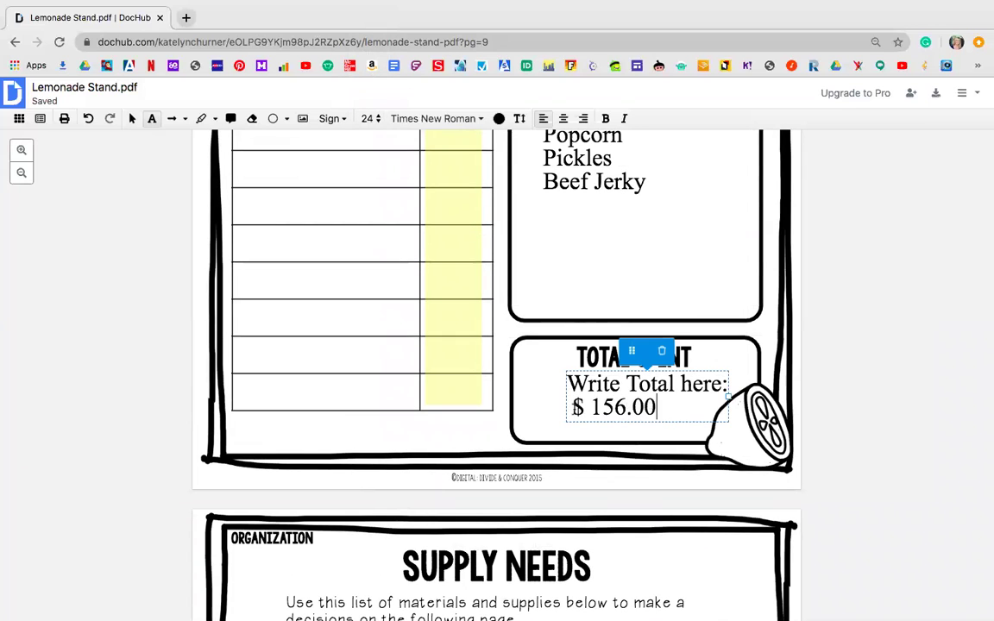
pyautogui.moveTo(661, 405); pyautogui.dragTo(569, 403)
pyautogui.hotkey('ctrl', 'c')
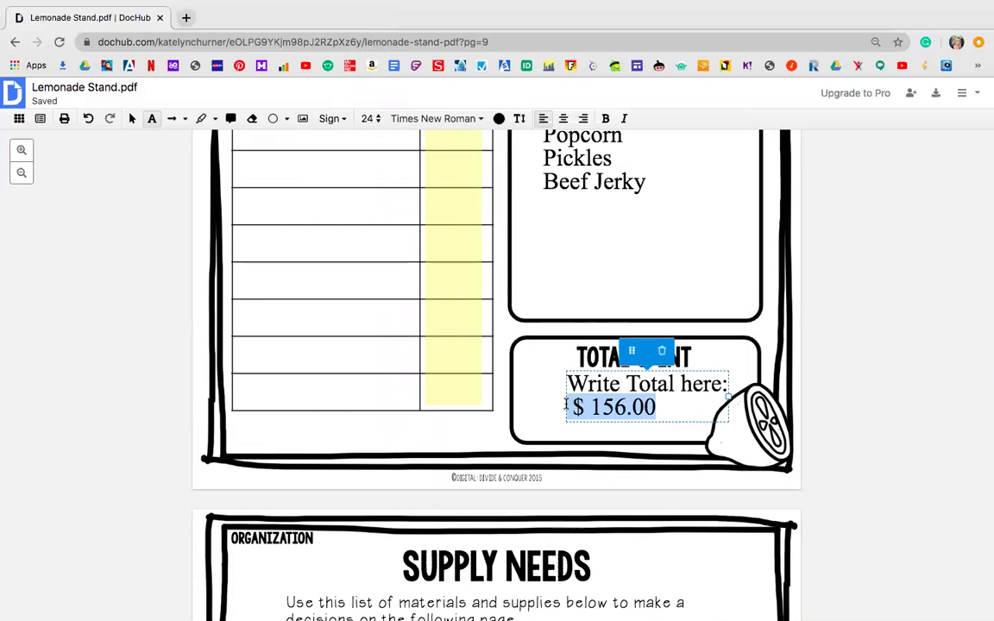
# Step: Paste the copied "$ 156.00" below the description in the Total Money Spent box of the Balancing a Budget page
pyautogui.scroll(-20, 566, 403)
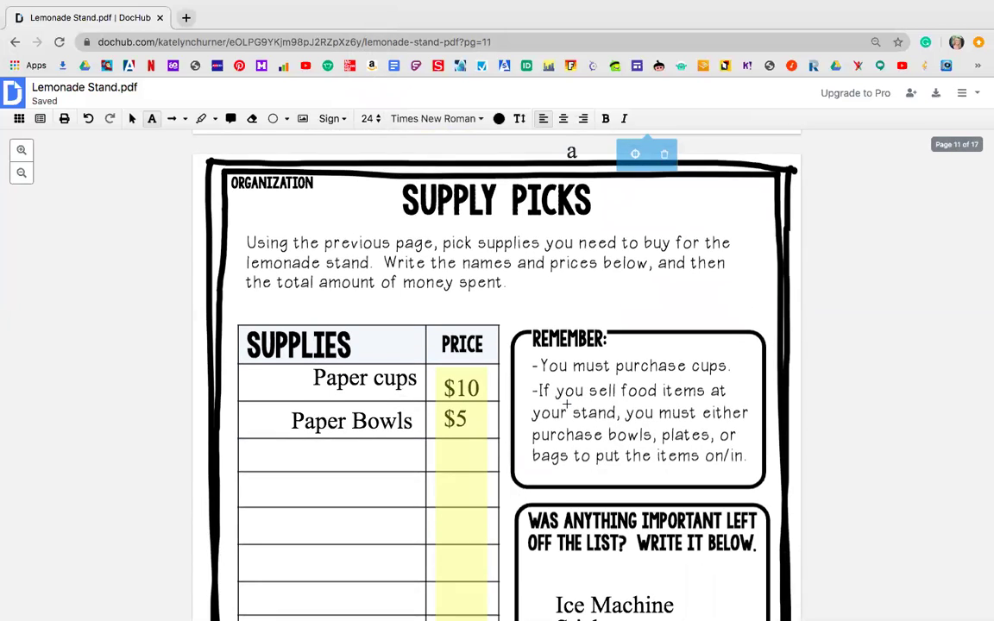
pyautogui.scroll(-8, 567, 402)
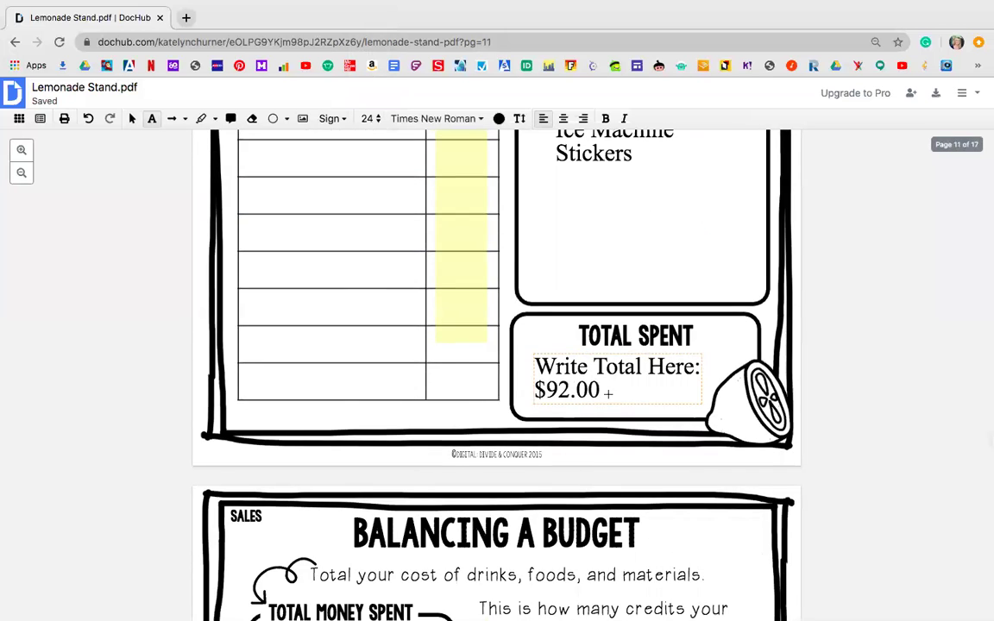
pyautogui.scroll(-5, 608, 393)
pyautogui.click(270, 431)
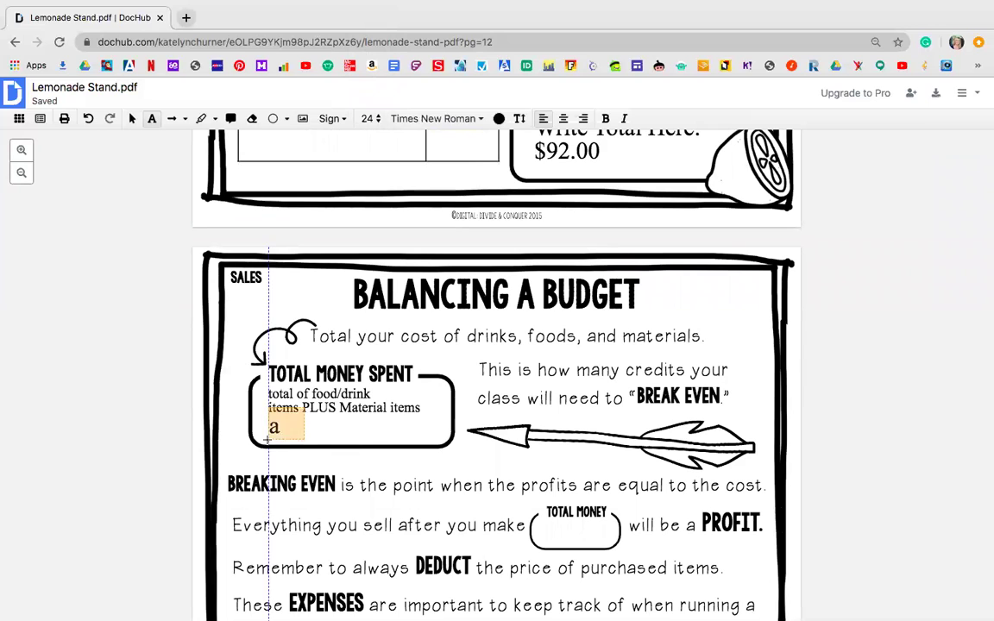
pyautogui.hotkey('ctrl', 'v')
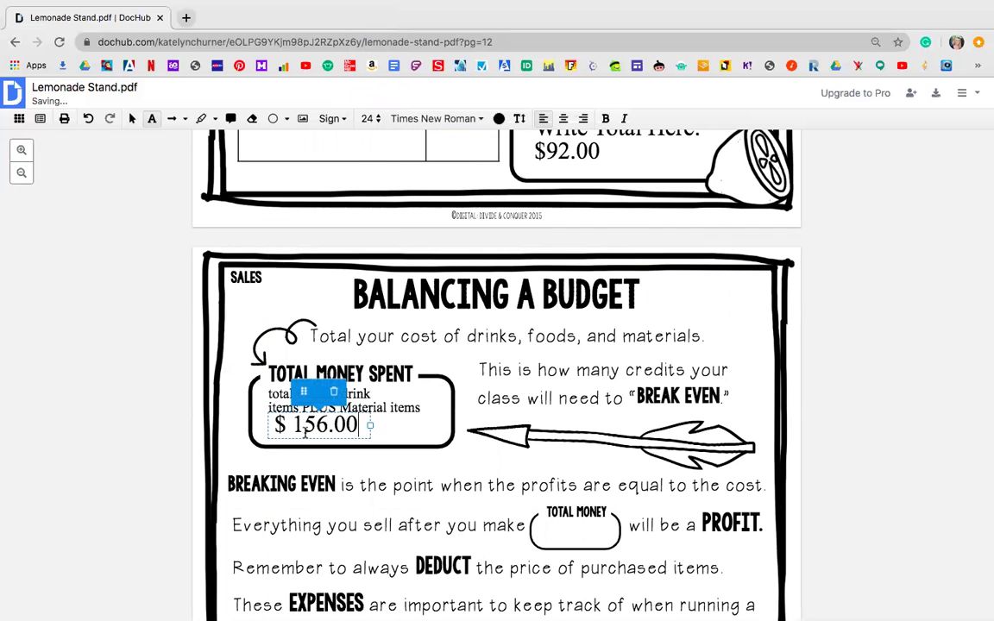
# Step: Append "+" and the "$92.00" copied from the Supply Picks Total Spent box to the pasted amount, and shift the expression to fit inside its box
pyautogui.scroll(2, 482, 349)
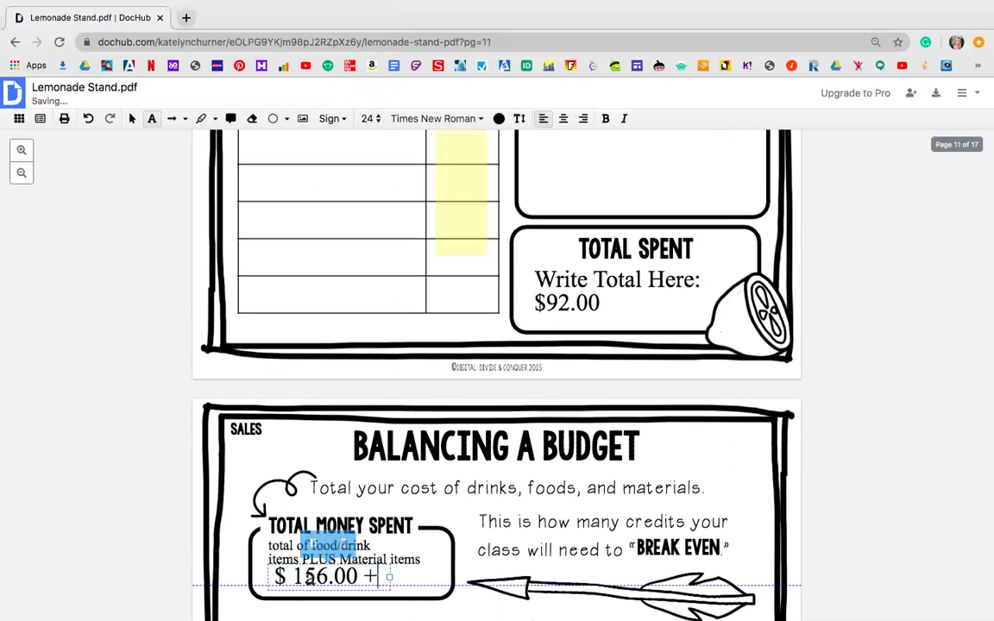
pyautogui.click(619, 218)
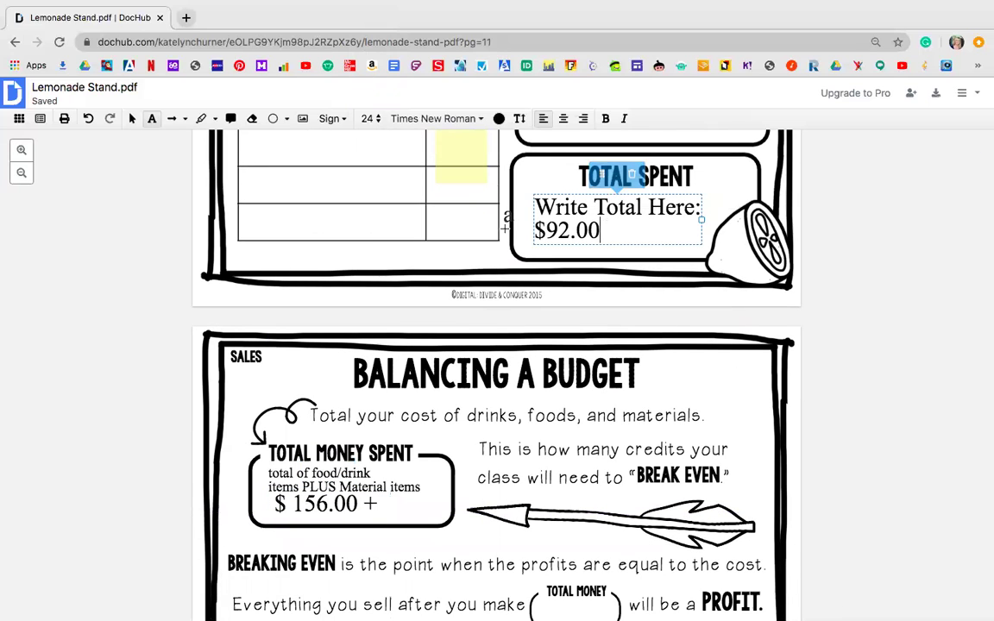
pyautogui.moveTo(601, 231); pyautogui.dragTo(530, 229)
pyautogui.press('super+c')
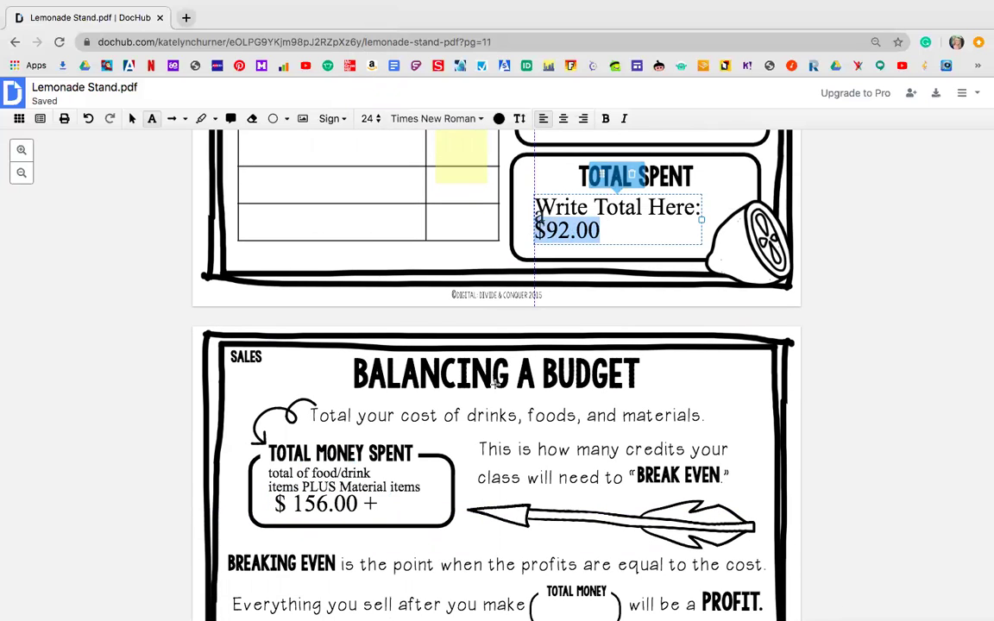
pyautogui.click(390, 504)
pyautogui.press('super+v')
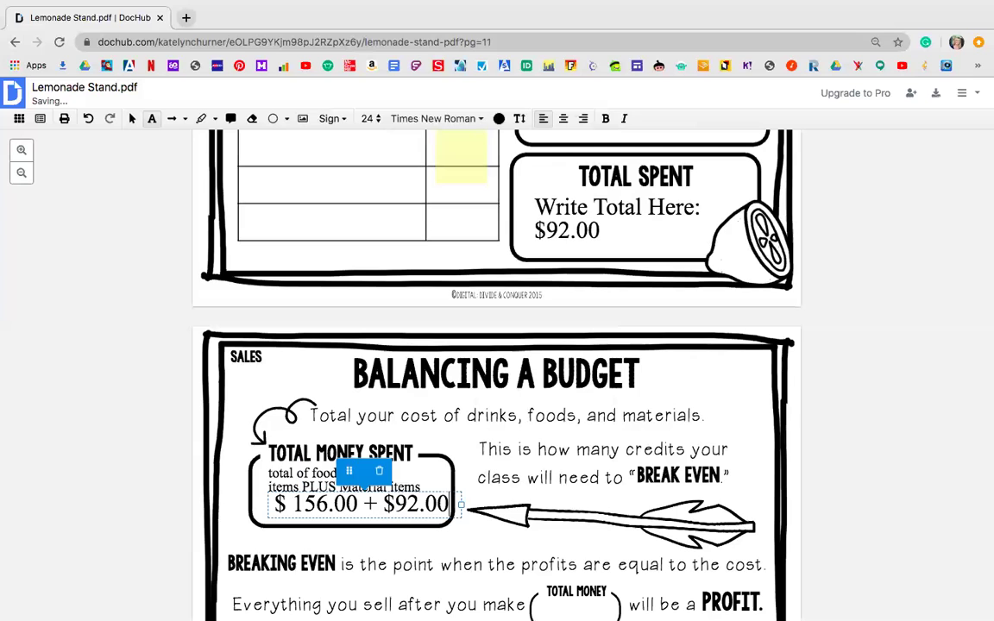
pyautogui.moveTo(349, 470); pyautogui.dragTo(335, 470)
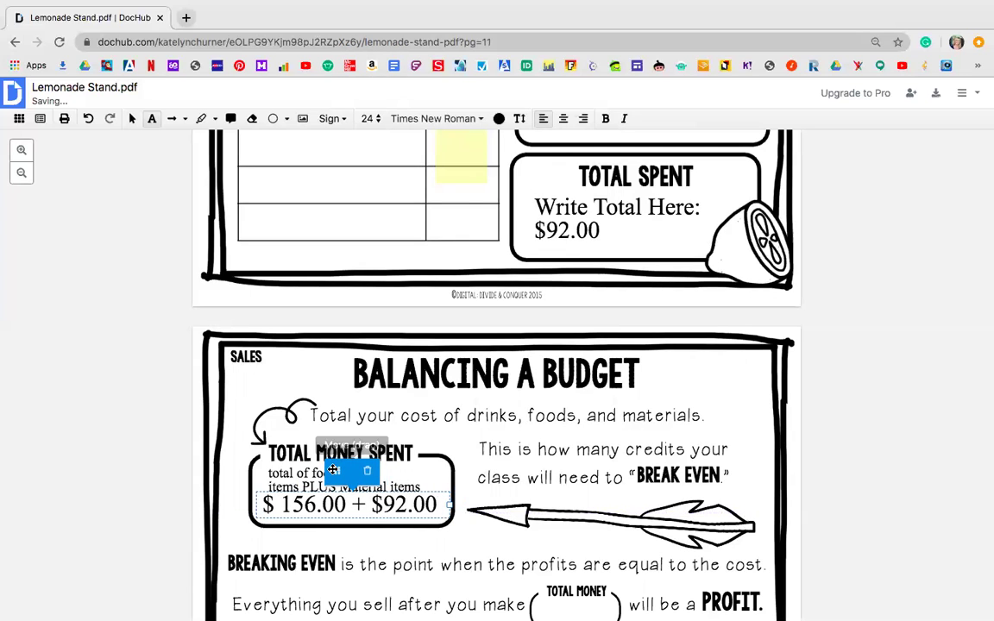
pyautogui.scroll(-3, 333, 470)
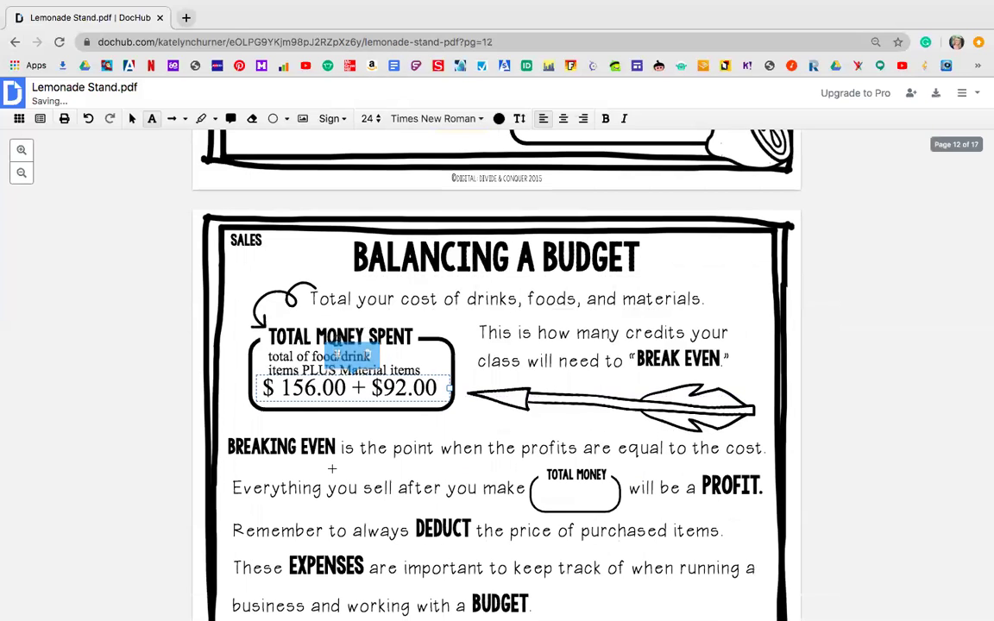
pyautogui.scroll(-1, 331, 468)
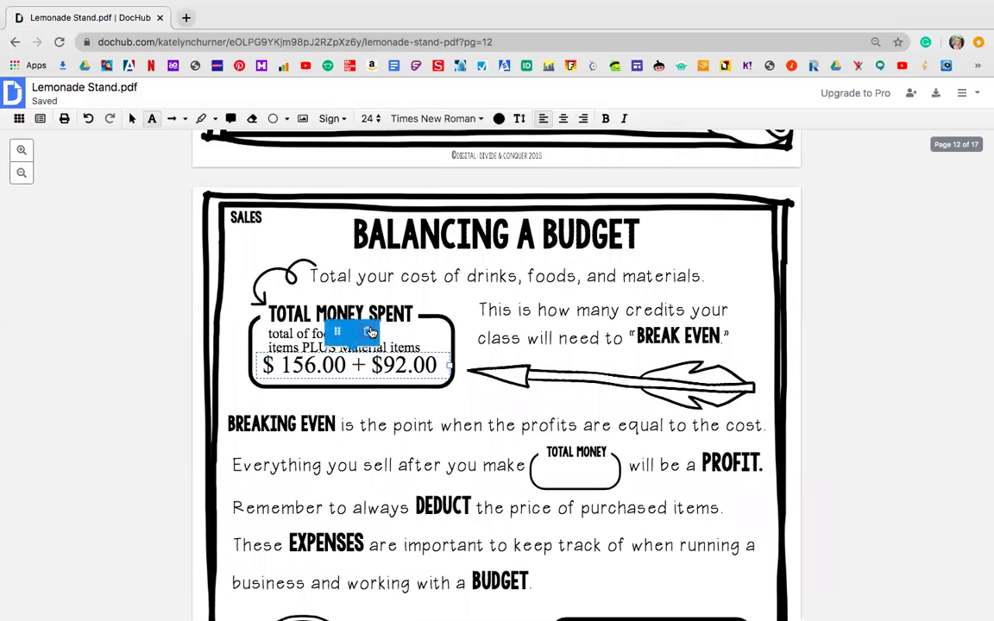